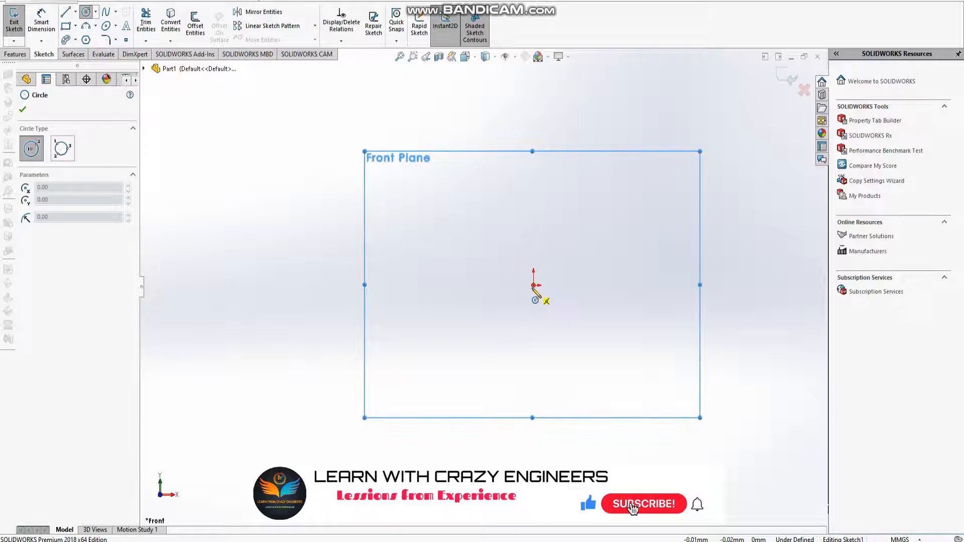
Step: Sketch a circle of about 0.89 mm radius on the Front Plane, centred on the origin
click(532, 285)
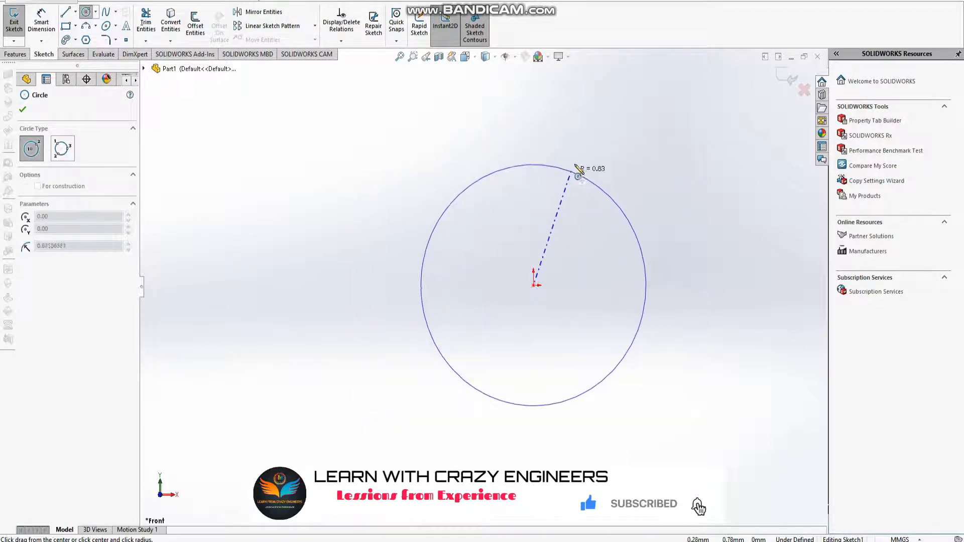
click(577, 164)
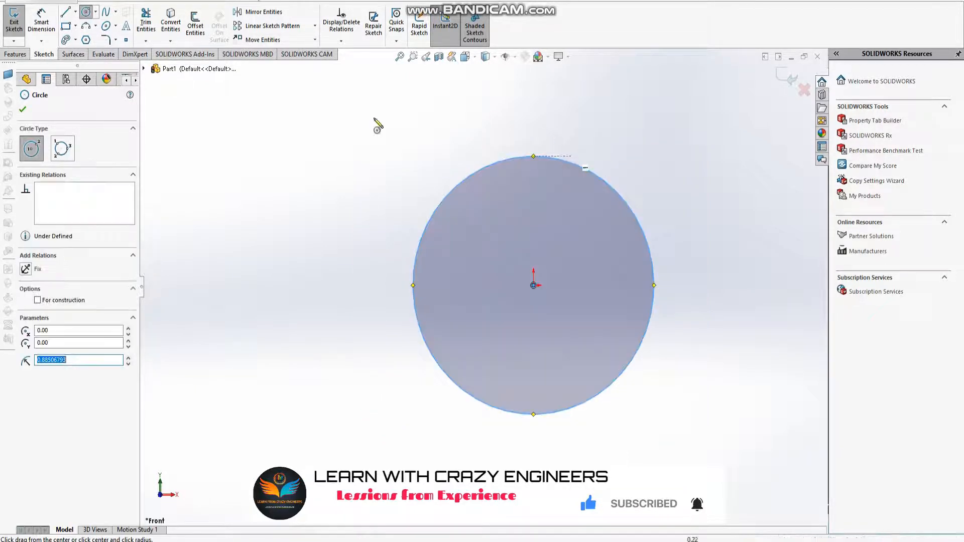
click(22, 109)
Step: Dimension the circle's diameter to 120 mm and finish the sketch
click(41, 23)
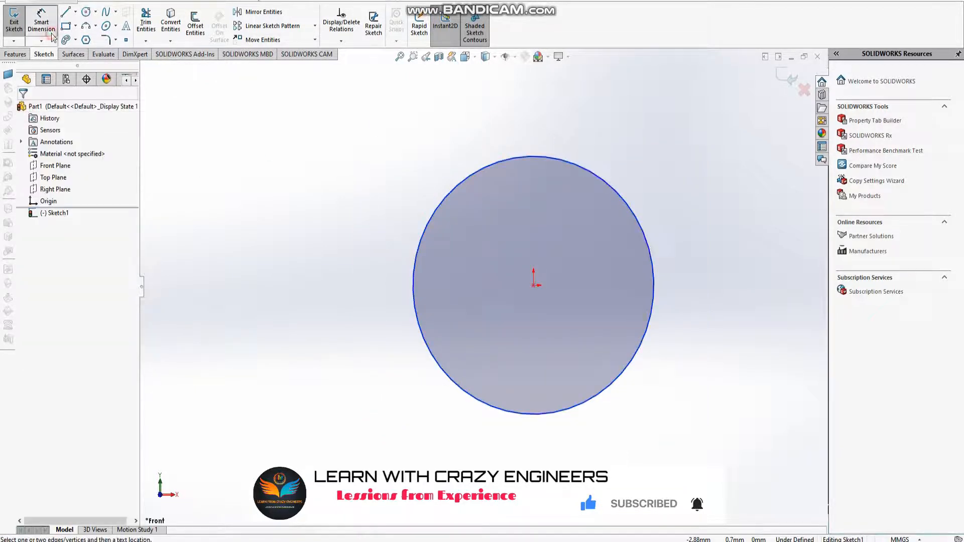
click(482, 176)
click(365, 167)
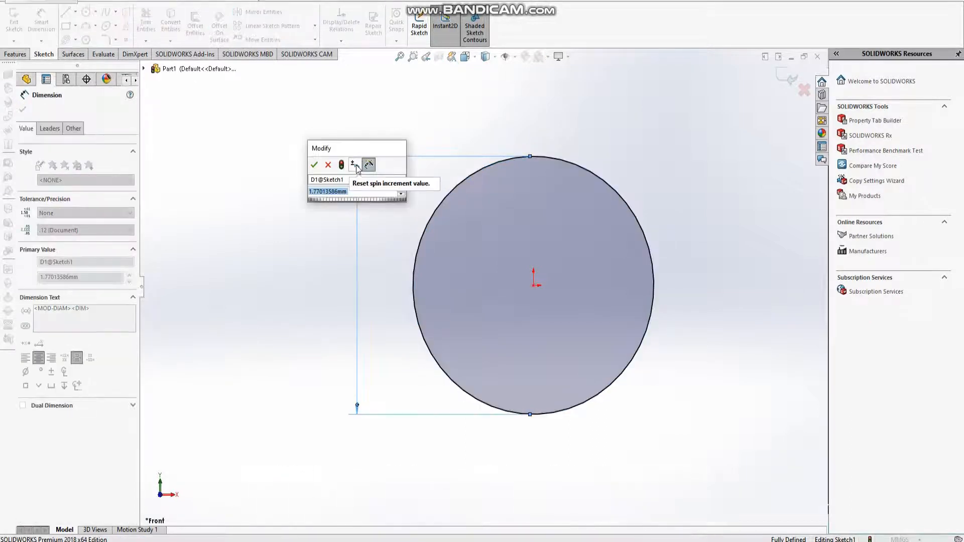
text(120)
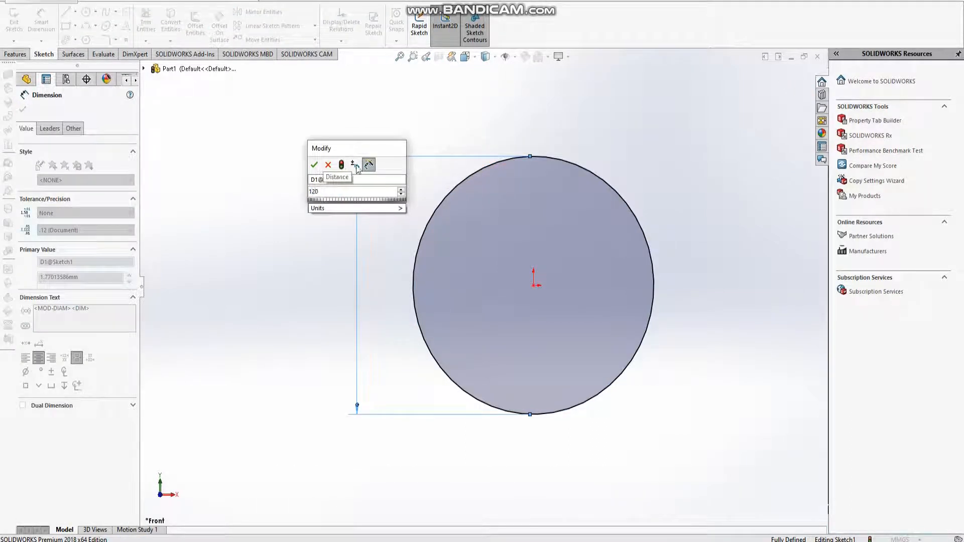
key(Return)
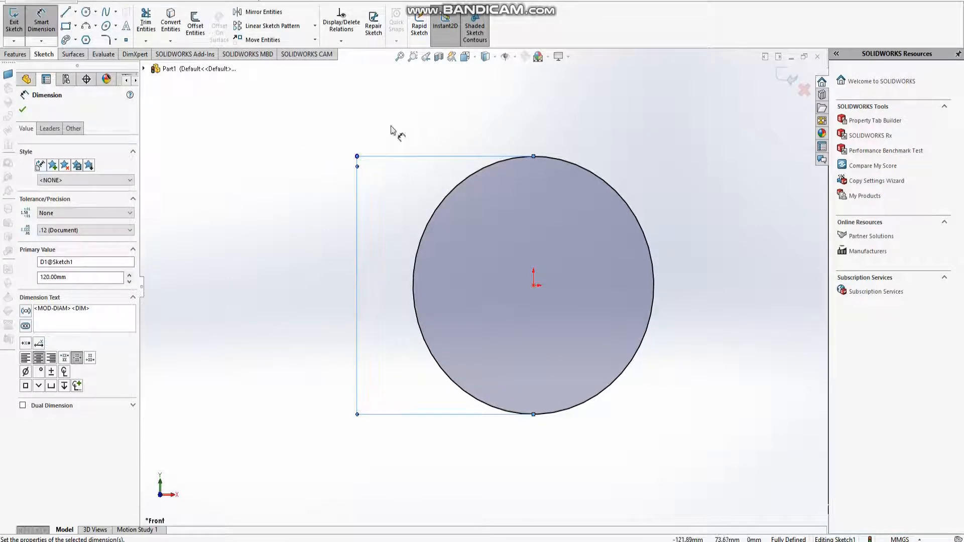
click(789, 80)
middle_drag(610, 287, 600, 133)
click(19, 30)
click(531, 257)
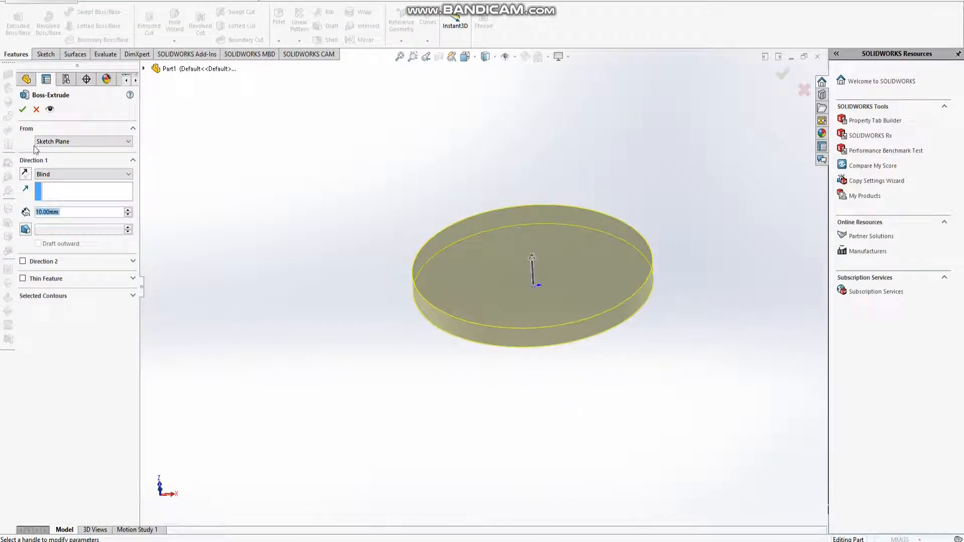
click(30, 175)
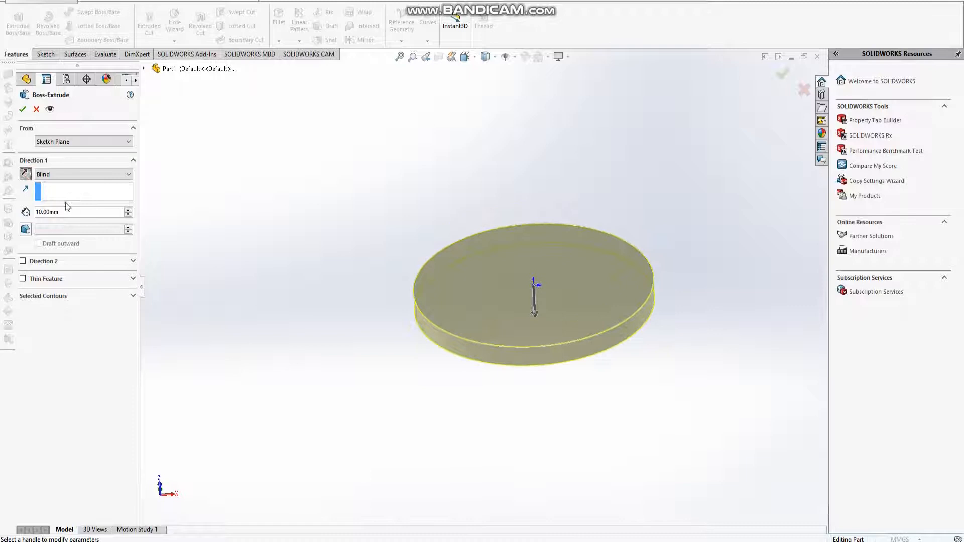
click(28, 229)
text(45)
key(Return)
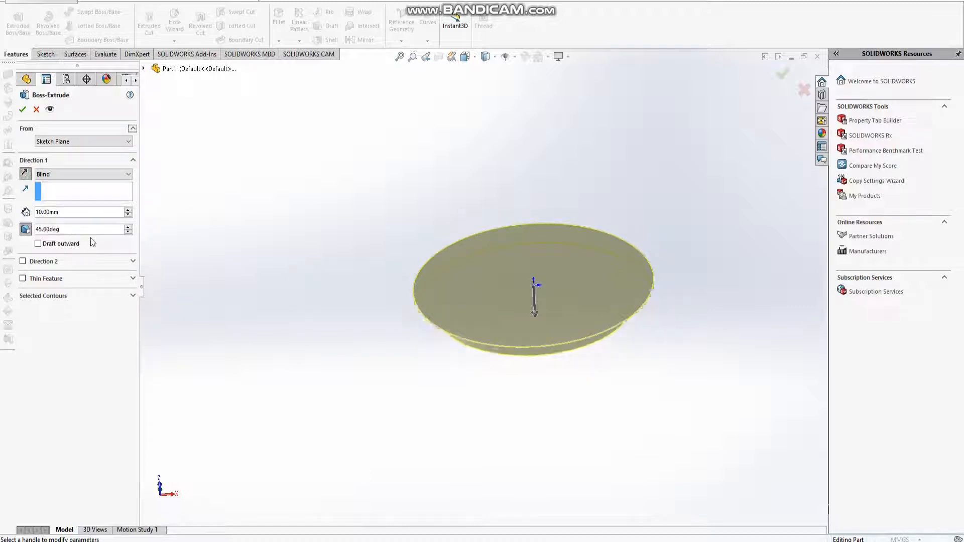
click(36, 109)
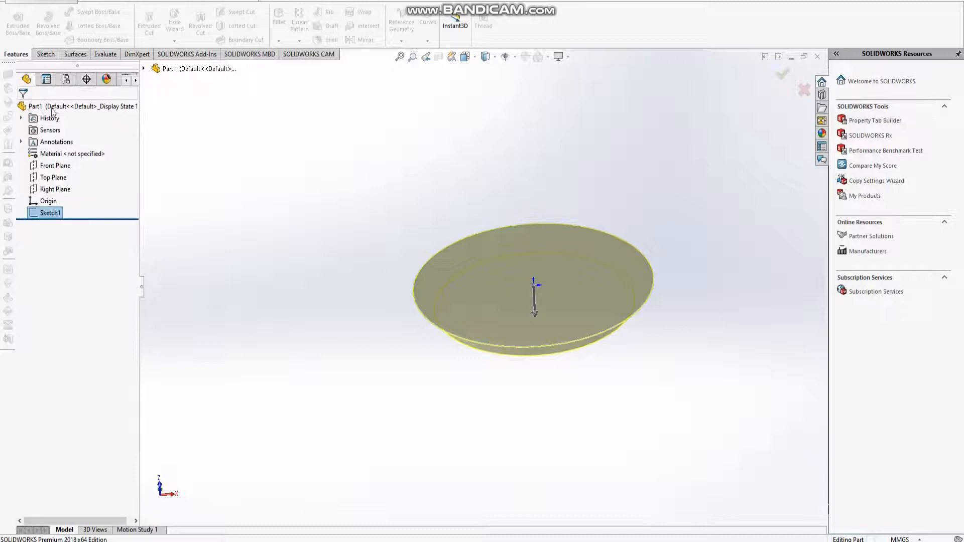
Step: Extrude the circle as a surface in the reversed direction, with a blind depth of 50 mm and a 45° inward draft
click(73, 55)
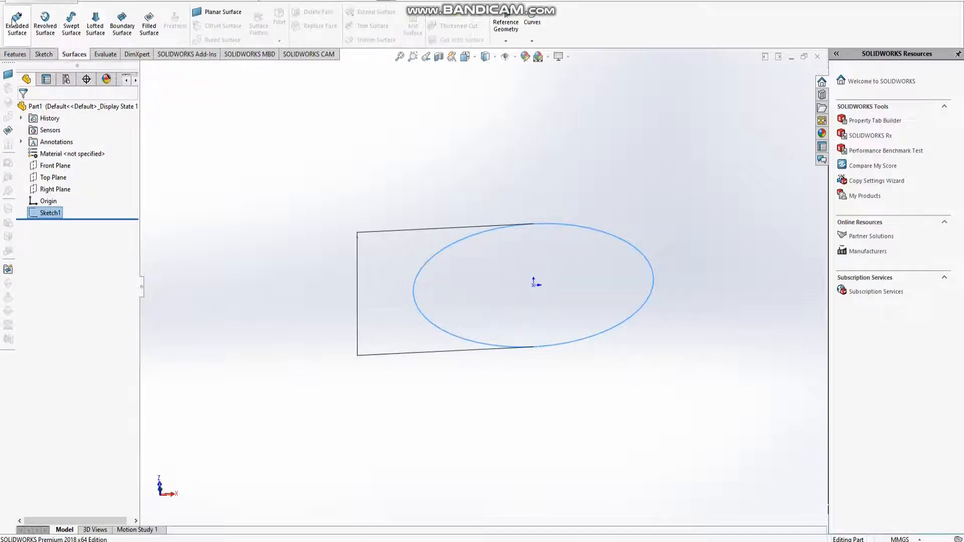
click(17, 25)
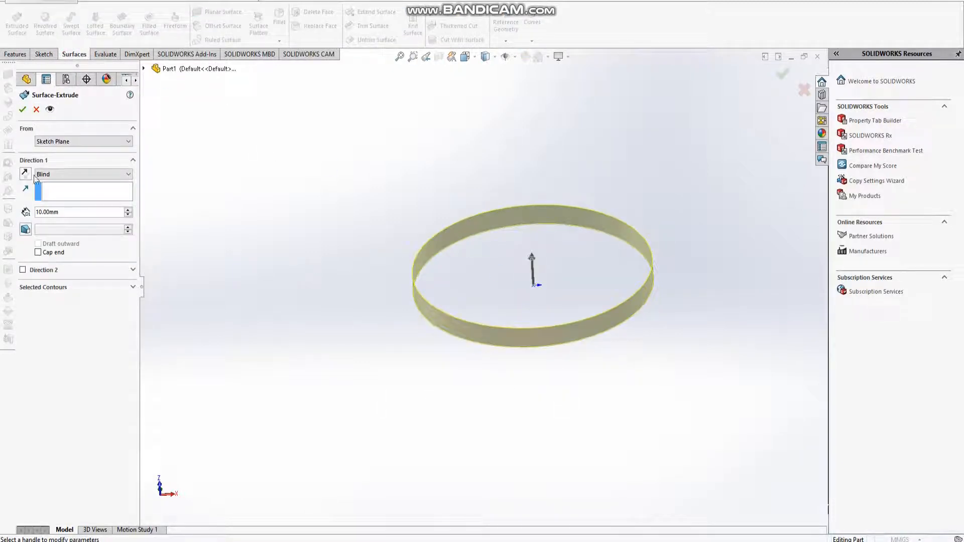
click(25, 174)
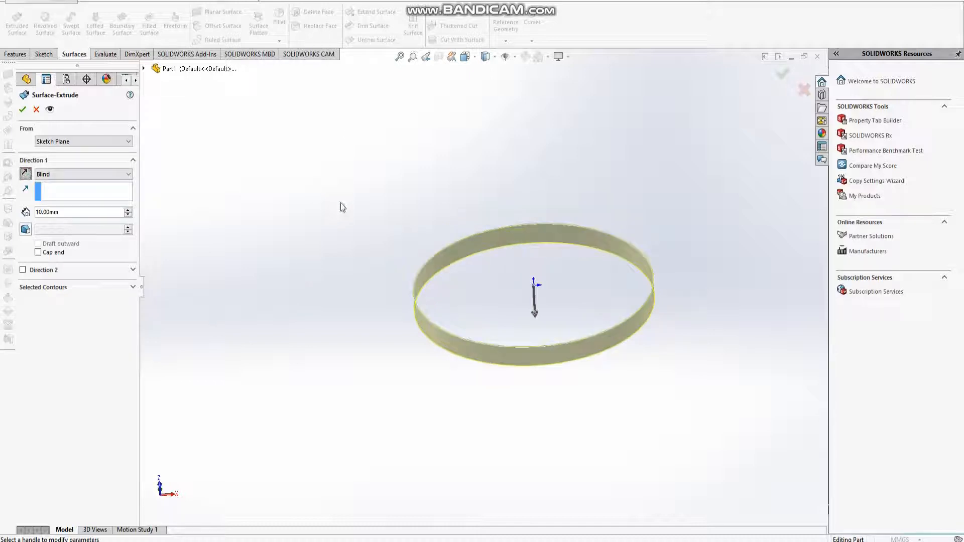
click(25, 229)
text(45)
key(Return)
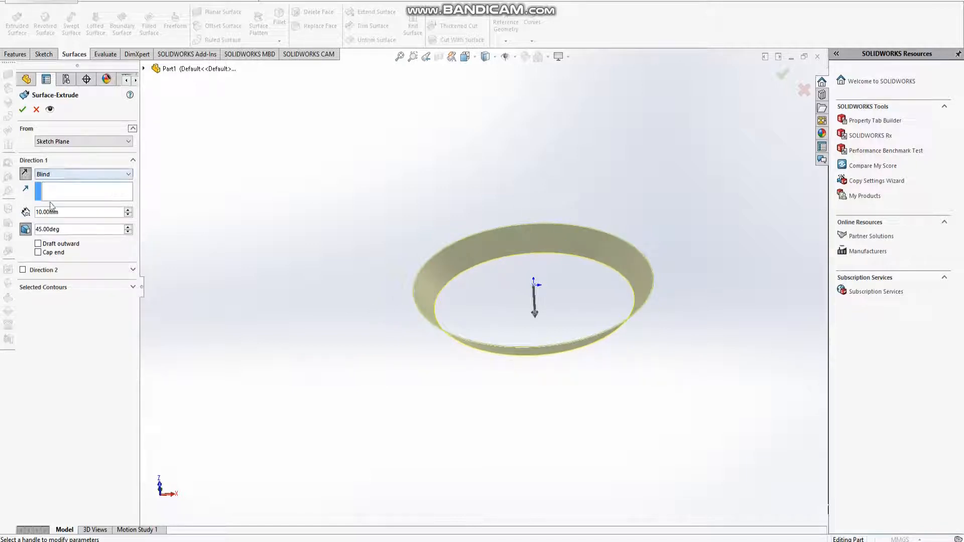
click(129, 212)
click(128, 212)
click(128, 212)
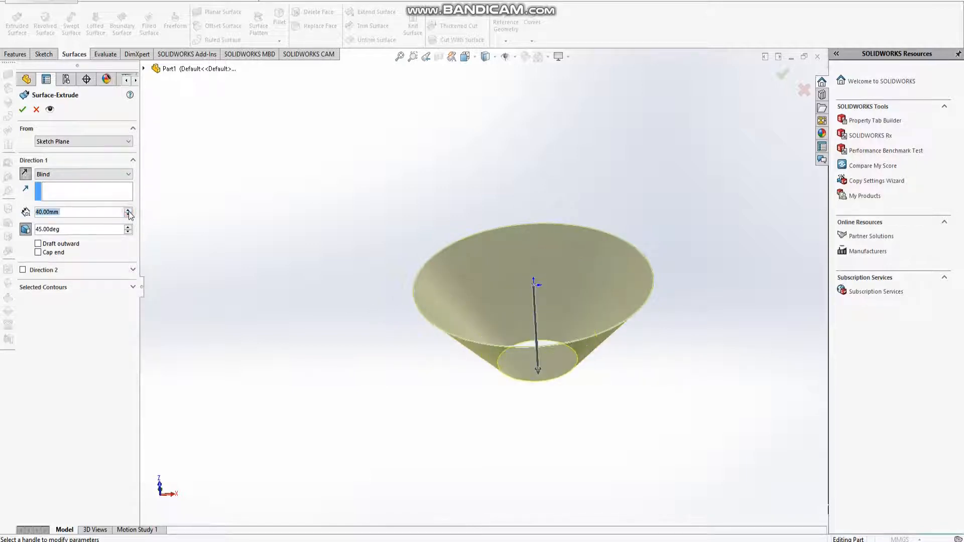
click(129, 213)
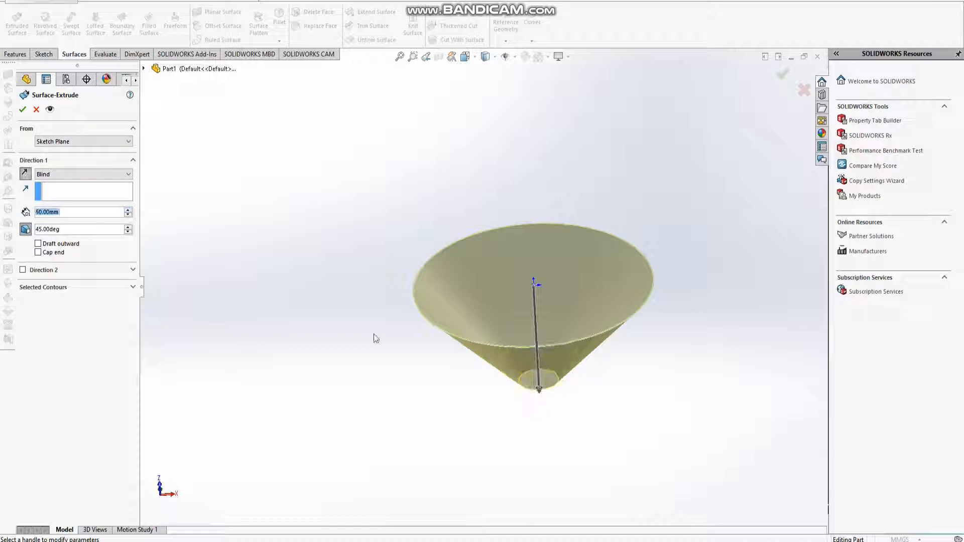
click(22, 109)
Step: Close the small circular opening at the narrow end of the cone with a filled surface
mouse_move(490, 261)
middle_down()
mouse_move(482, 168)
mouse_move(451, 281)
mouse_move(374, 391)
mouse_move(387, 422)
middle_up()
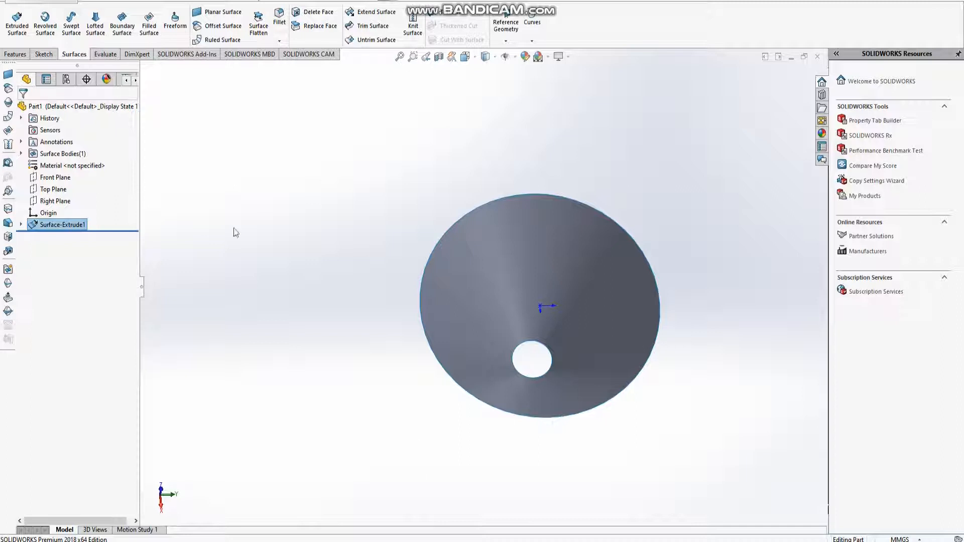
click(149, 23)
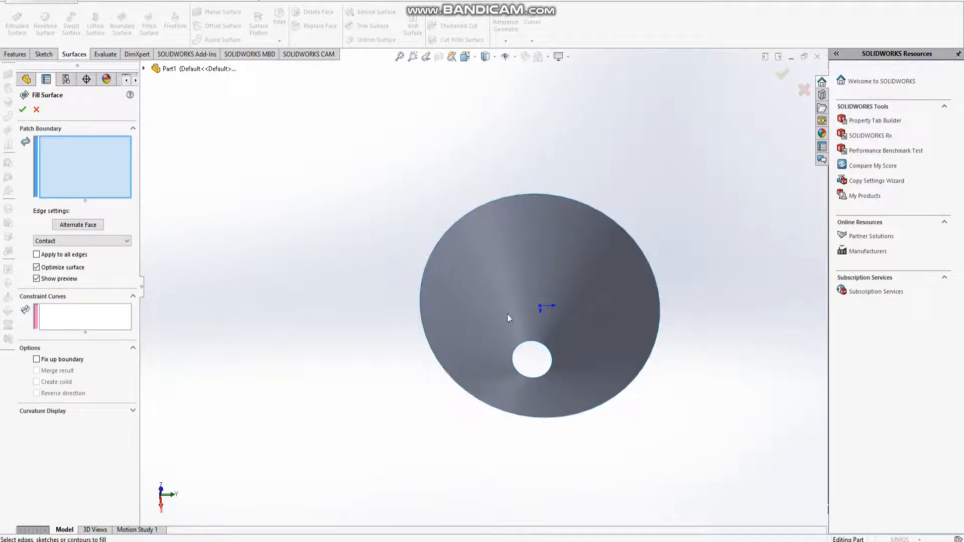
click(525, 343)
click(22, 111)
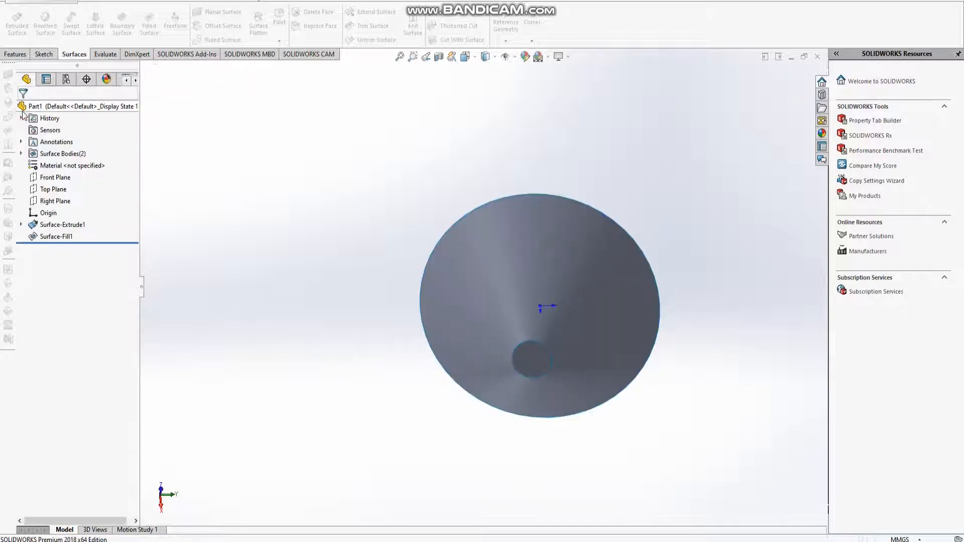
Step: Examine the closed cone in the isometric and dimetric orientations and from above
middle_drag(417, 214, 473, 104)
click(466, 57)
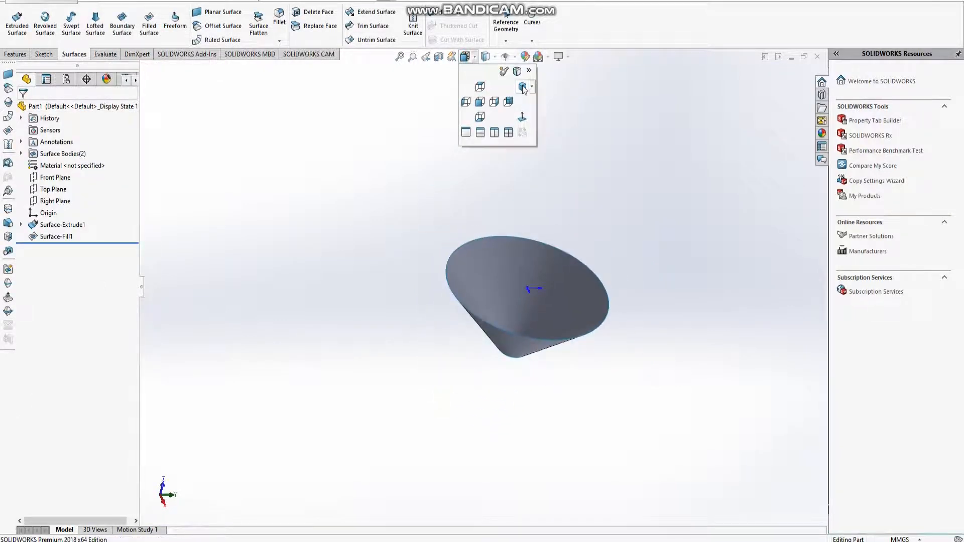
click(526, 87)
click(485, 57)
click(485, 85)
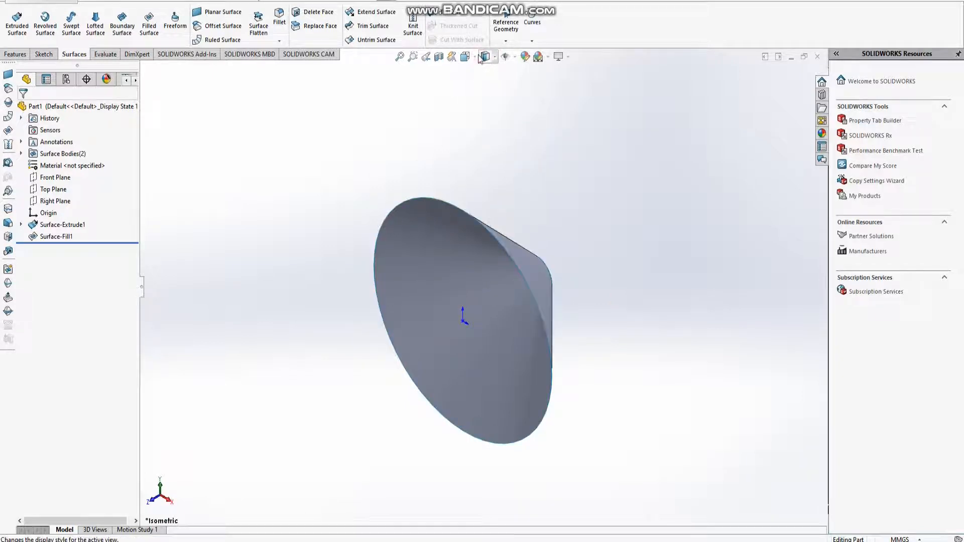
click(475, 57)
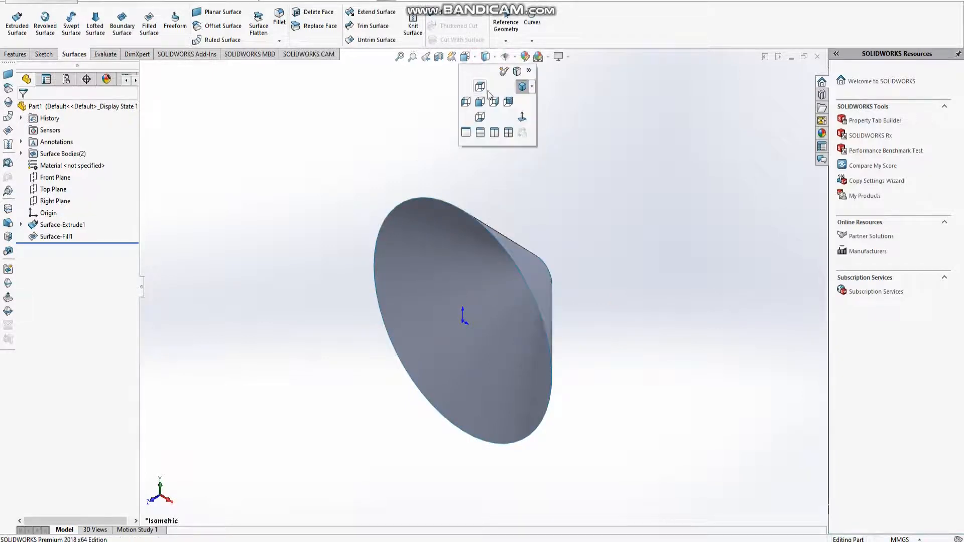
click(527, 86)
click(537, 115)
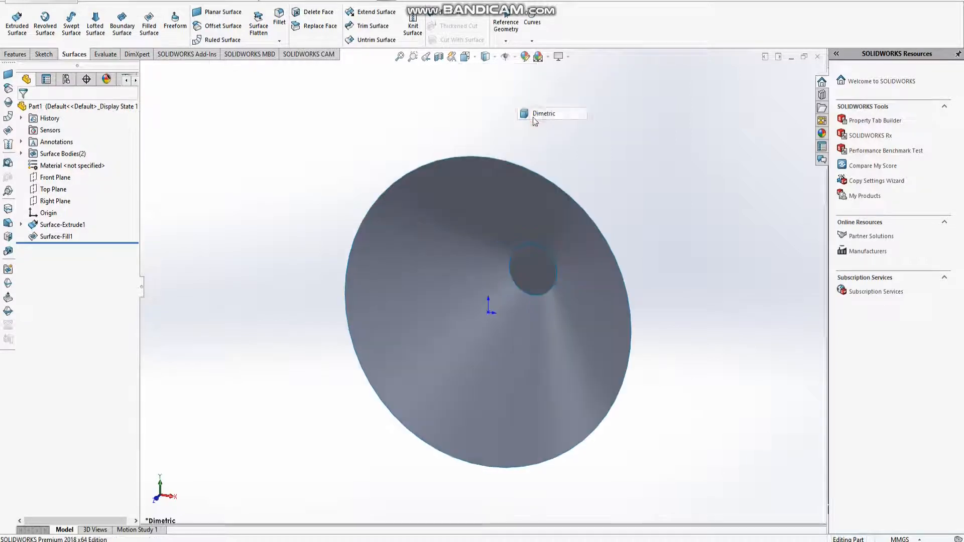
mouse_move(429, 271)
middle_down()
mouse_move(447, 150)
mouse_move(465, 315)
mouse_move(457, 236)
mouse_move(441, 278)
middle_up()
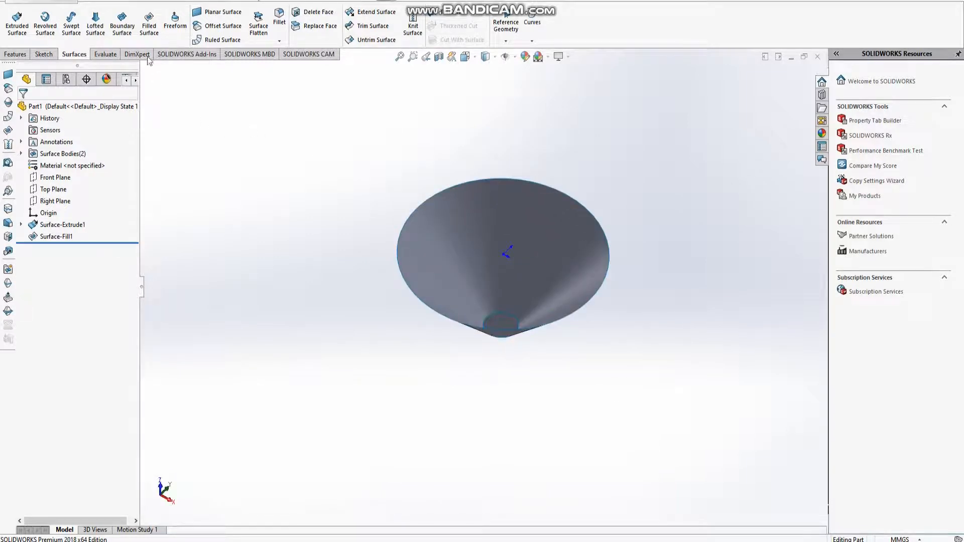
Step: Start saving the part and create and open a new folder named Toolpath in Documents
click(97, 1)
click(120, 112)
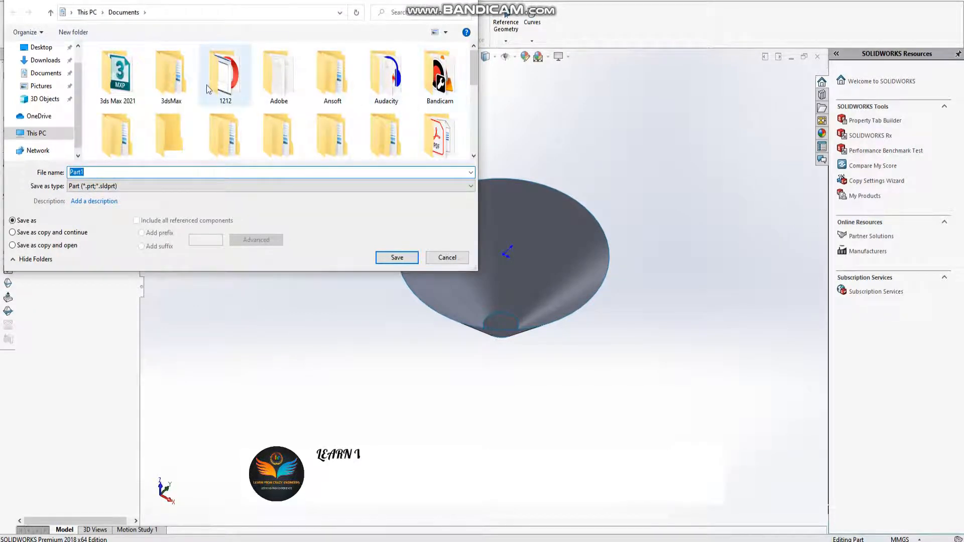
click(74, 33)
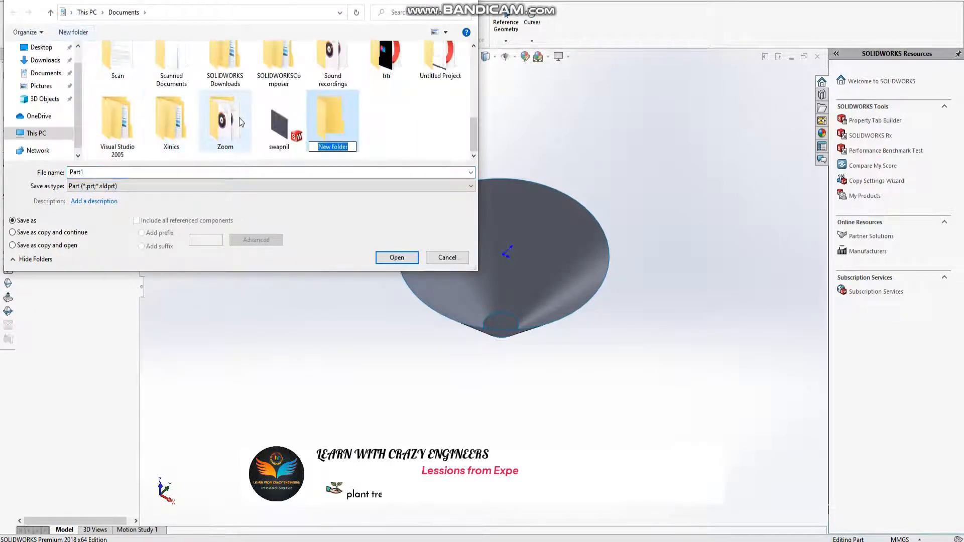
text(Toolpath)
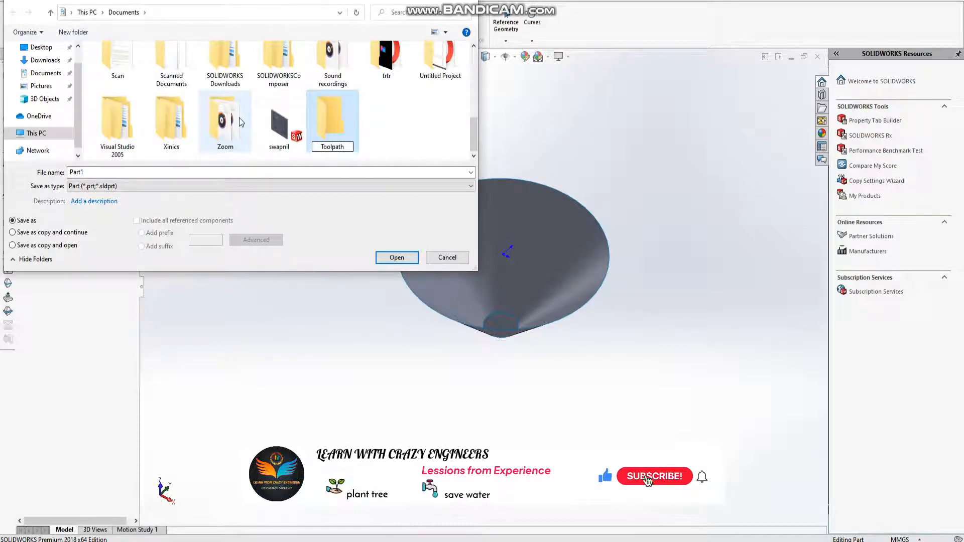
key(Return)
key(Return)
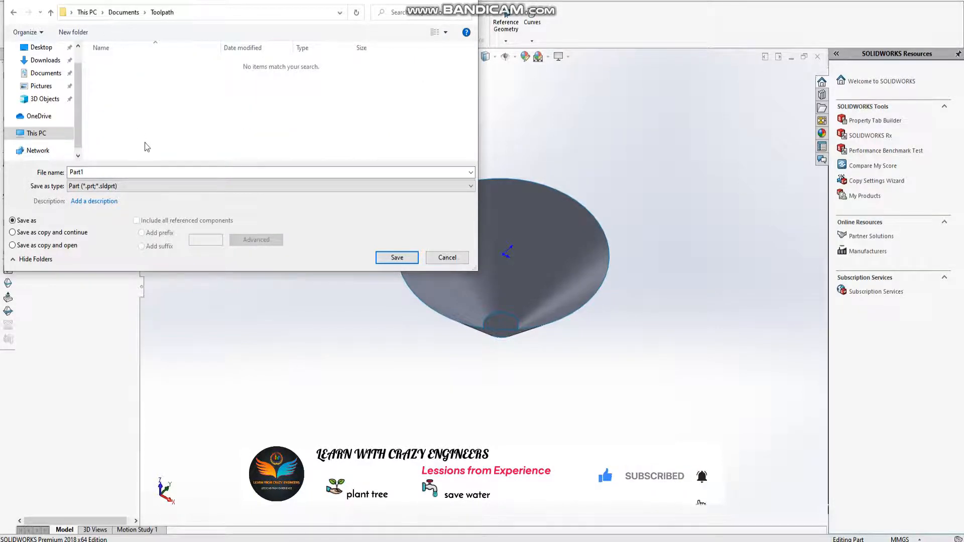
Step: Save the part in the Toolpath folder as Cone
double_click(144, 172)
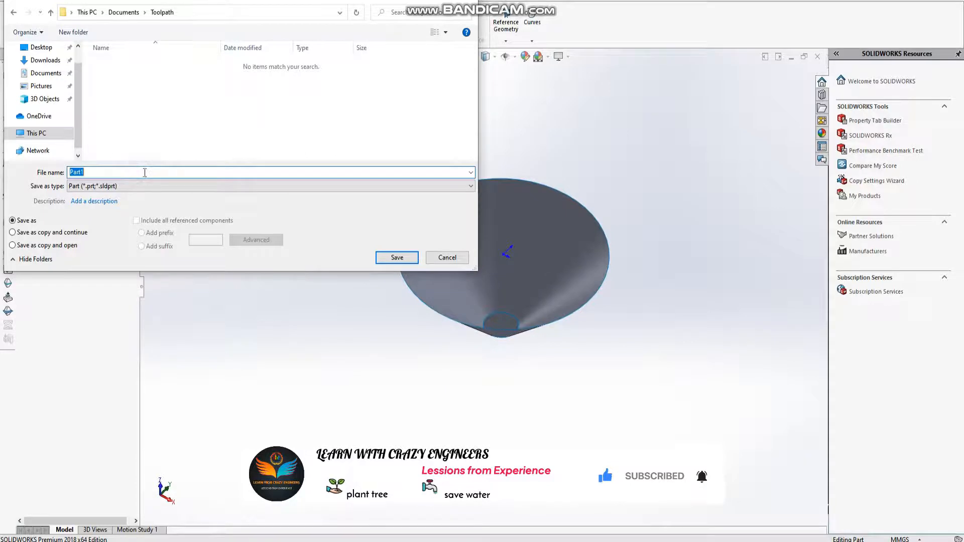
text(Cone)
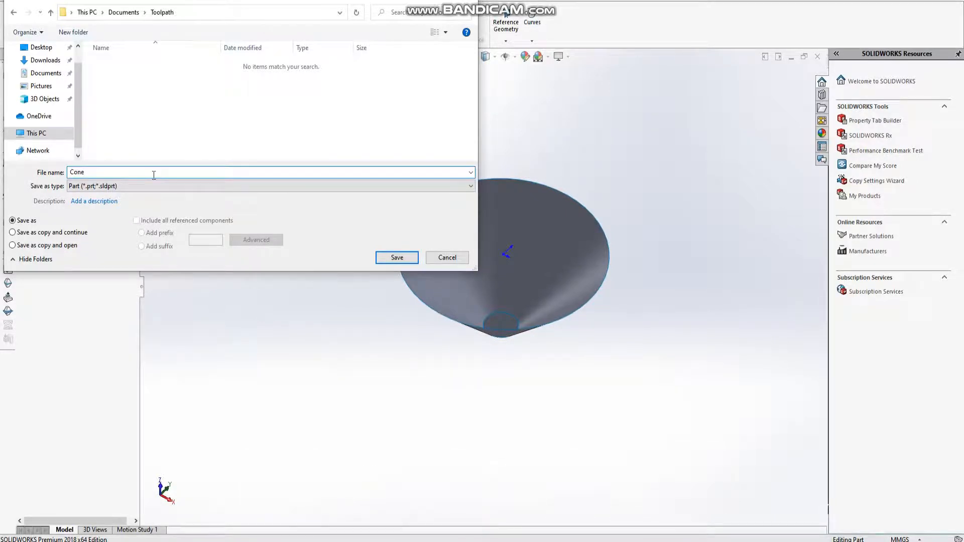
click(411, 259)
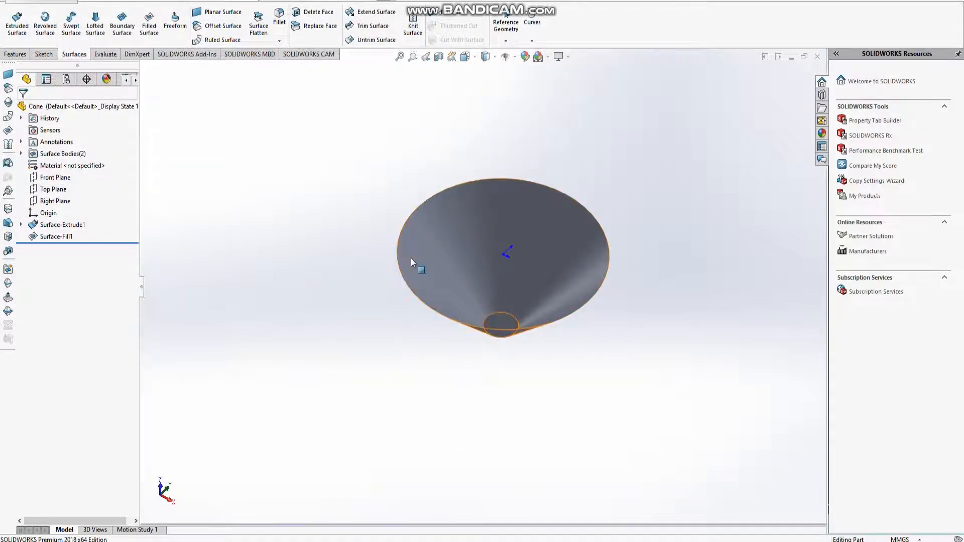
Step: Save another version of Cone in the Toolpath folder in STEP format
click(95, 5)
click(117, 111)
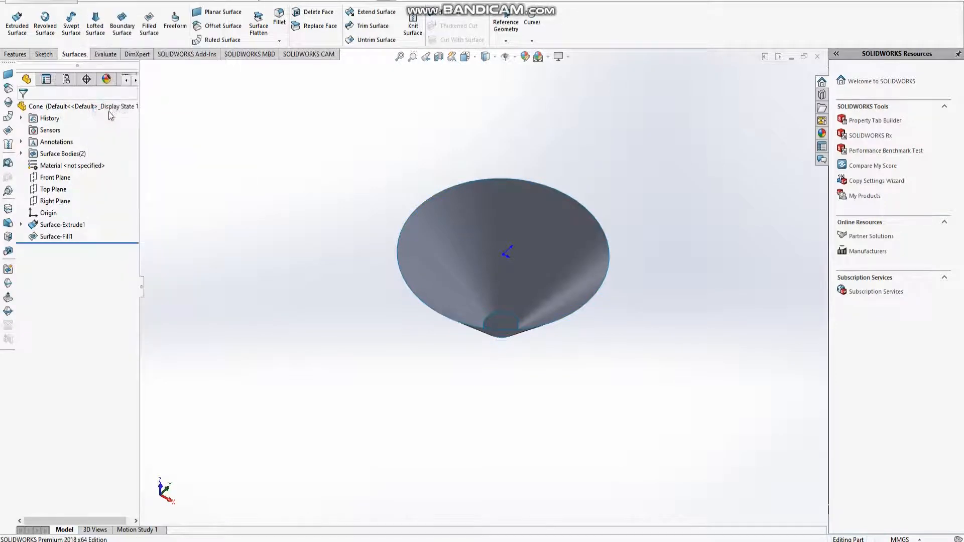
click(144, 190)
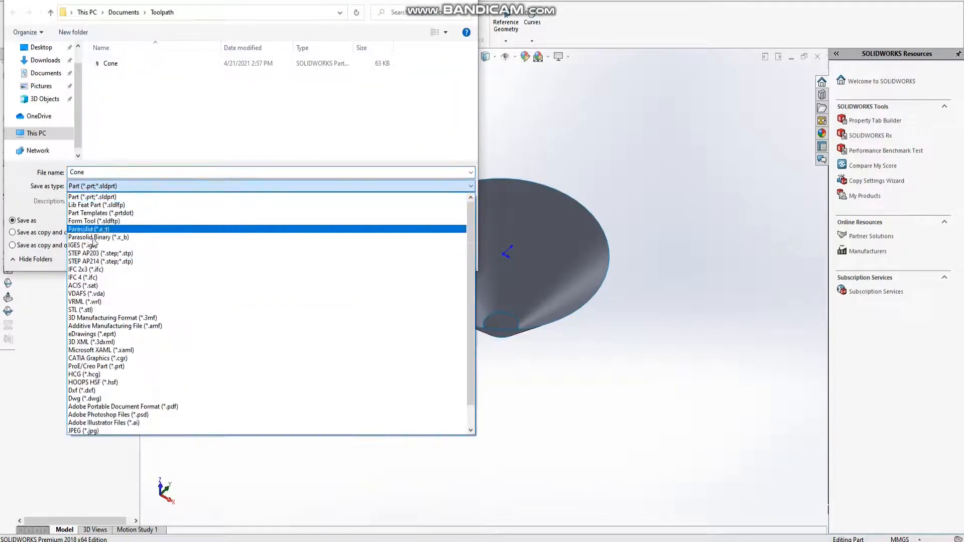
click(92, 257)
click(397, 276)
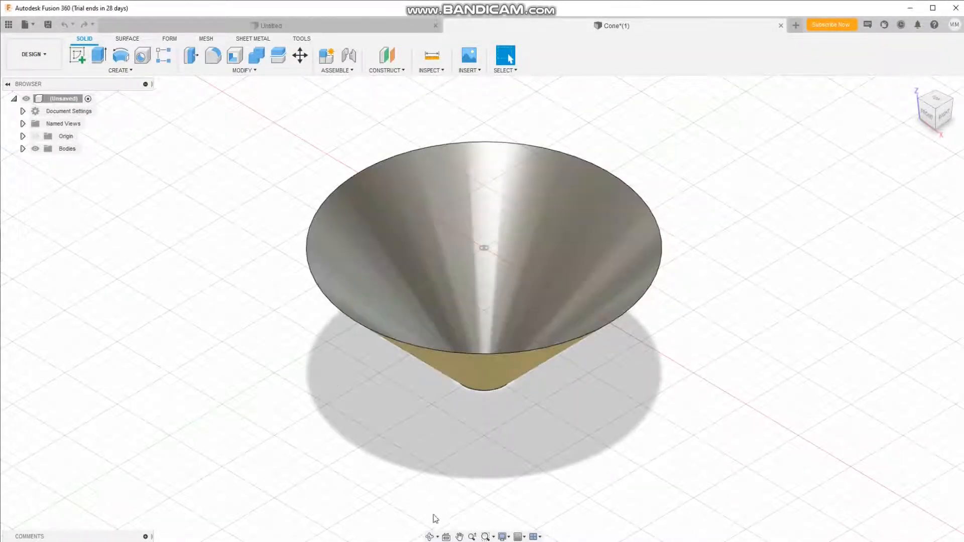
Step: Switch to Fusion 360 and examine the inside of the imported cone down to its closed end
click(429, 536)
drag(409, 413, 400, 424)
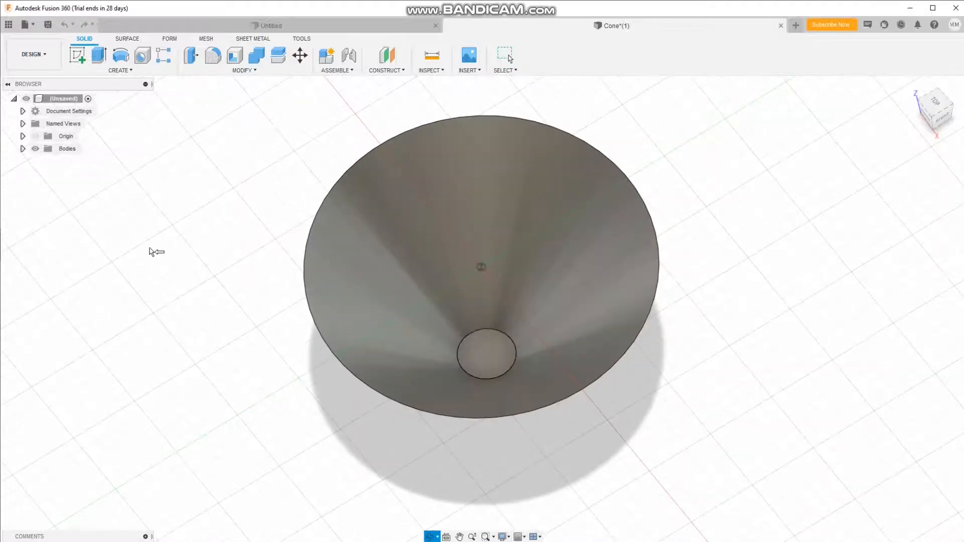
Step: Switch to the Manufacture workspace and start a new milling setup for the cone, seen from the tool top view
click(48, 59)
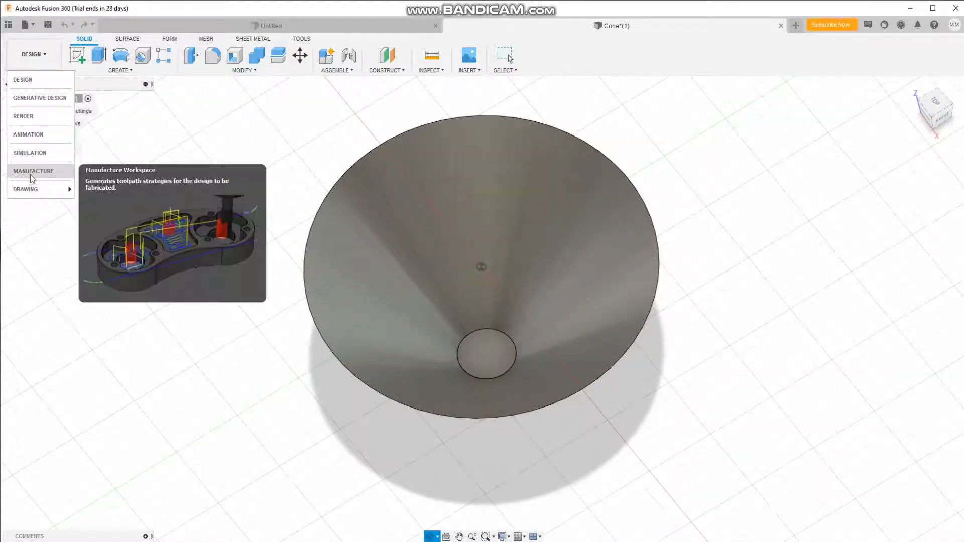
click(31, 171)
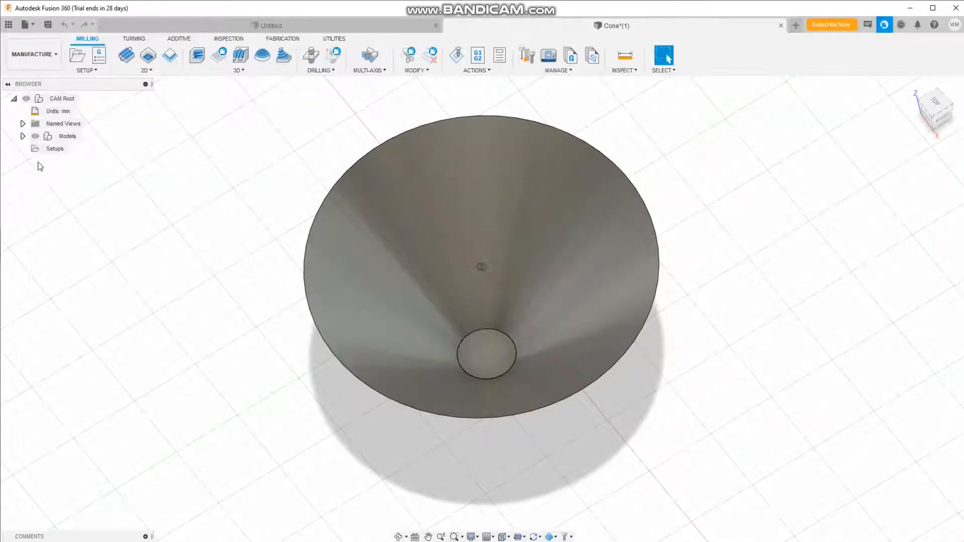
click(79, 58)
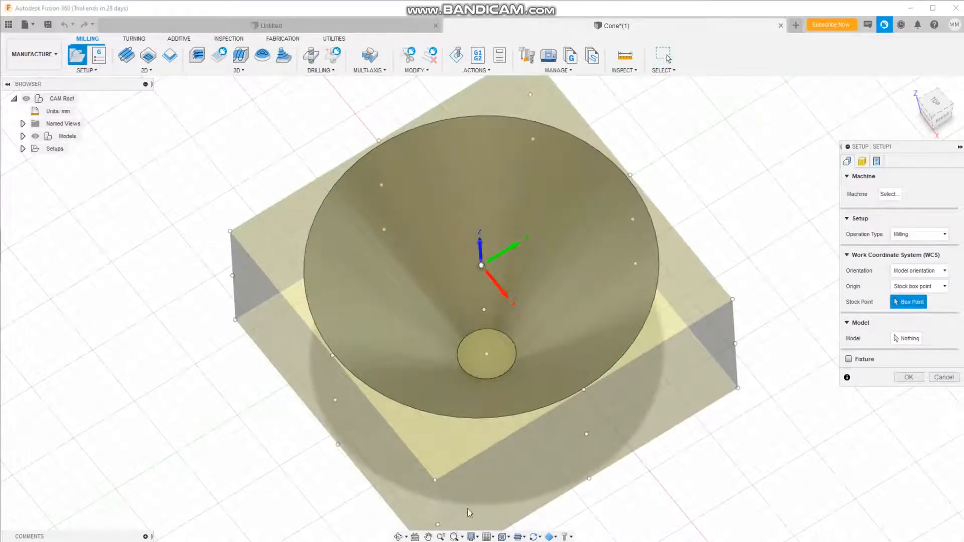
click(471, 537)
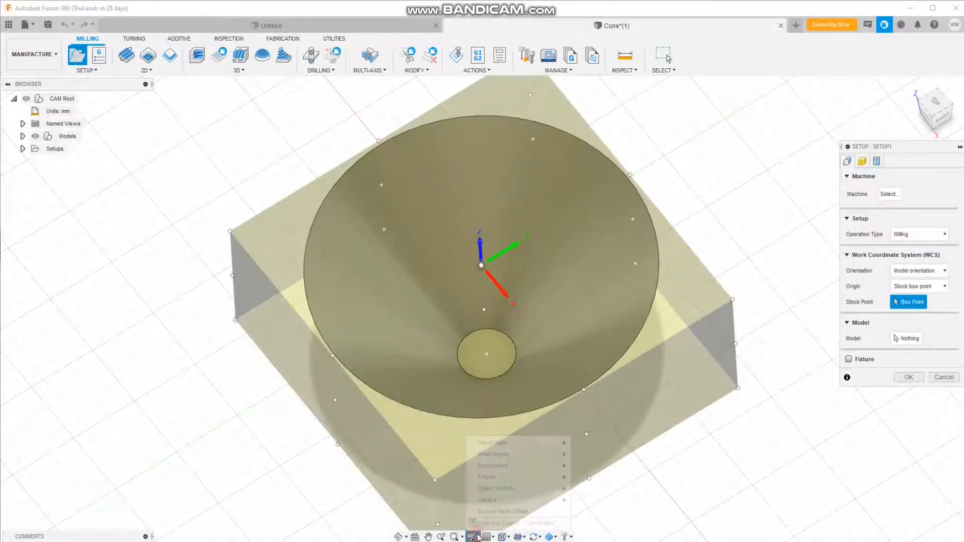
click(509, 536)
click(521, 448)
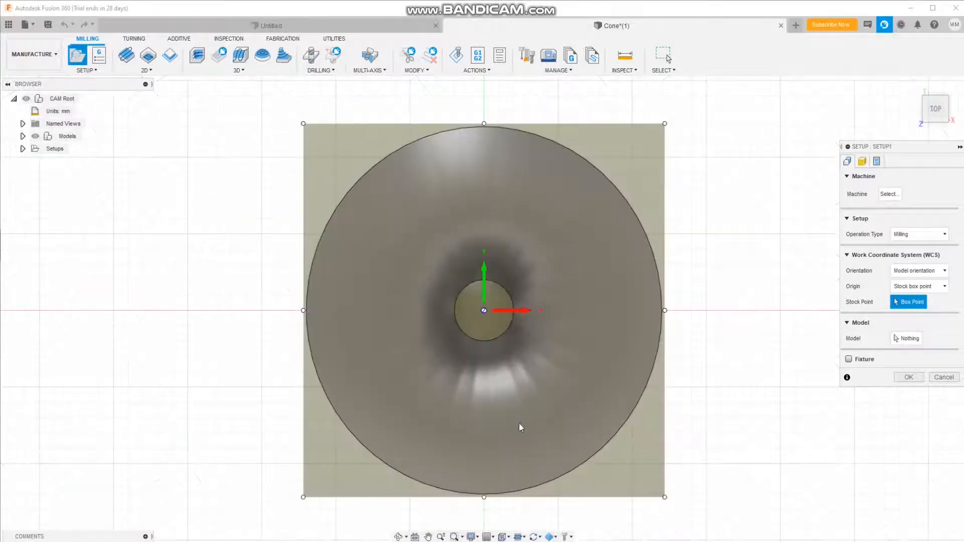
Step: Set the setup's stock side offset to 10 mm and its stock top offset to 0 mm
click(862, 161)
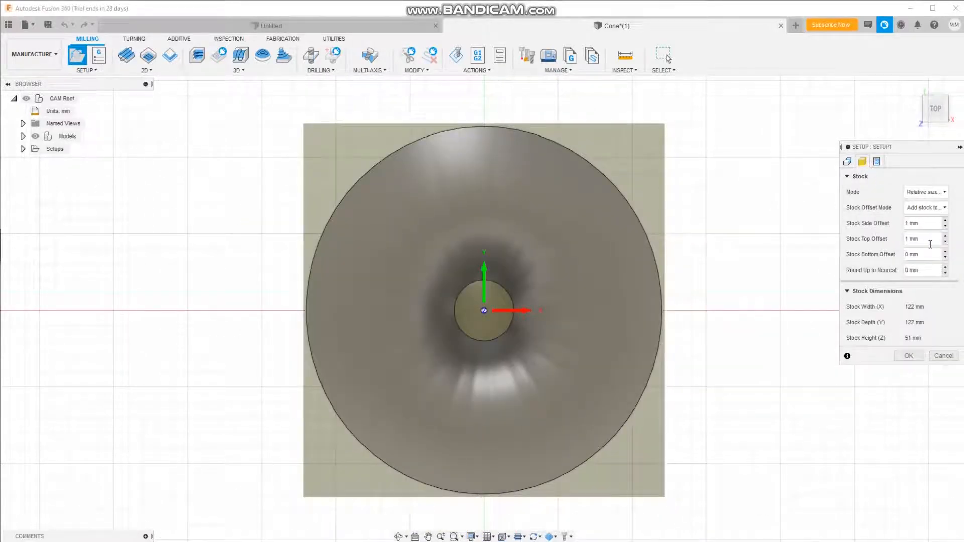
click(913, 224)
click(944, 221)
click(943, 222)
click(943, 221)
click(944, 221)
click(943, 221)
click(944, 221)
click(944, 221)
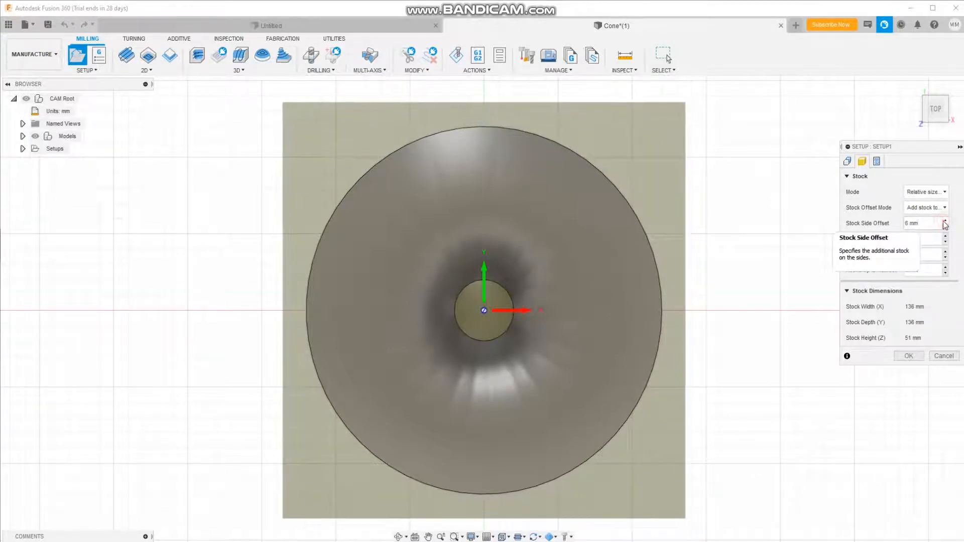
click(943, 221)
click(944, 221)
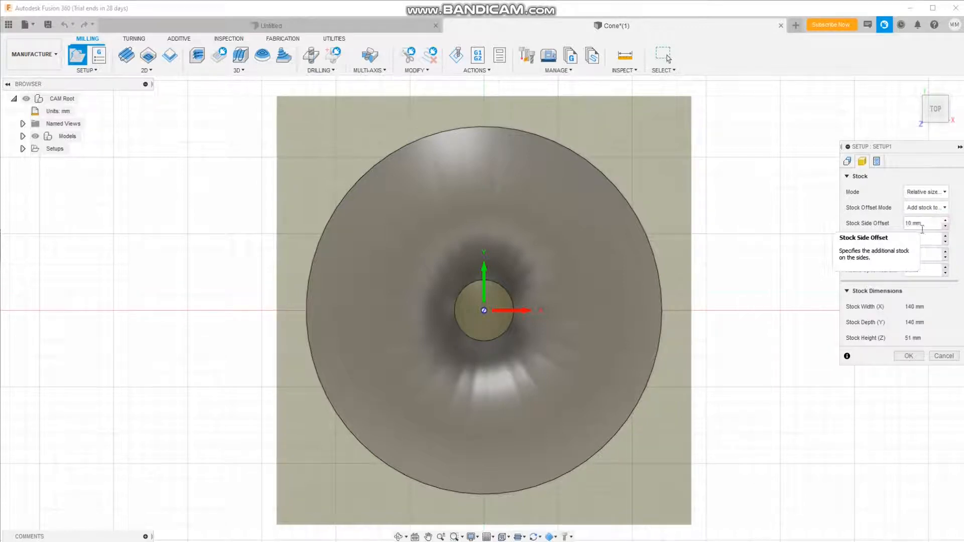
click(944, 242)
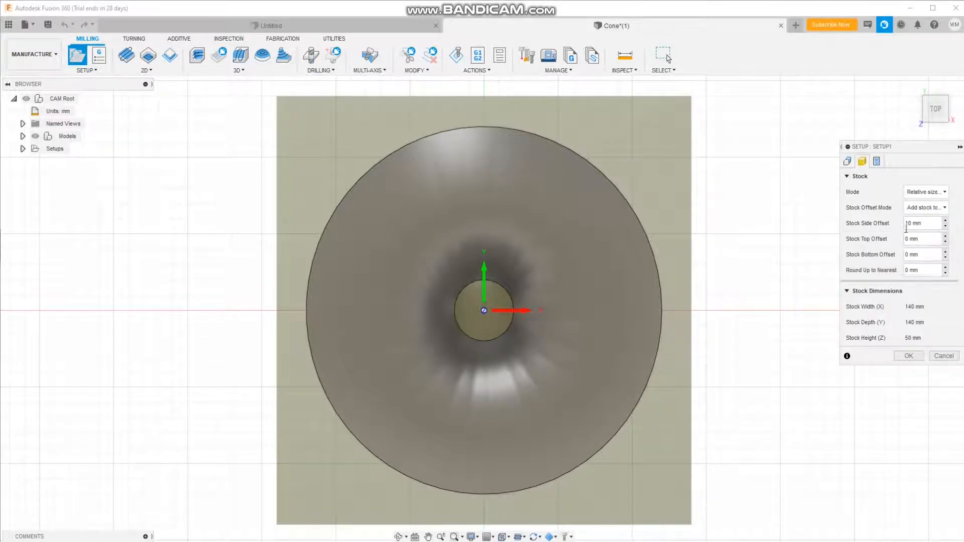
Step: Check the remaining setup settings and create the setup without a selected model, accepting that all models and solids are used
click(875, 163)
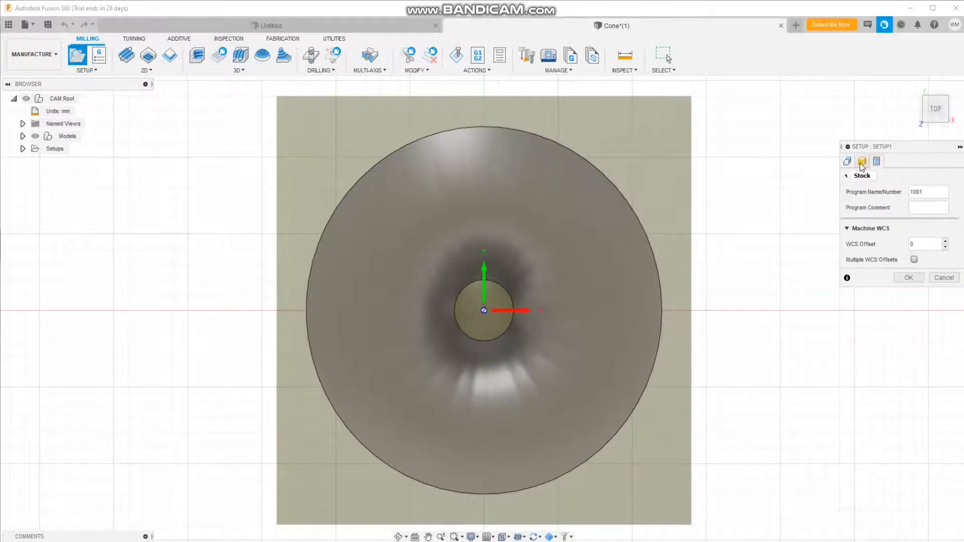
click(862, 163)
click(848, 164)
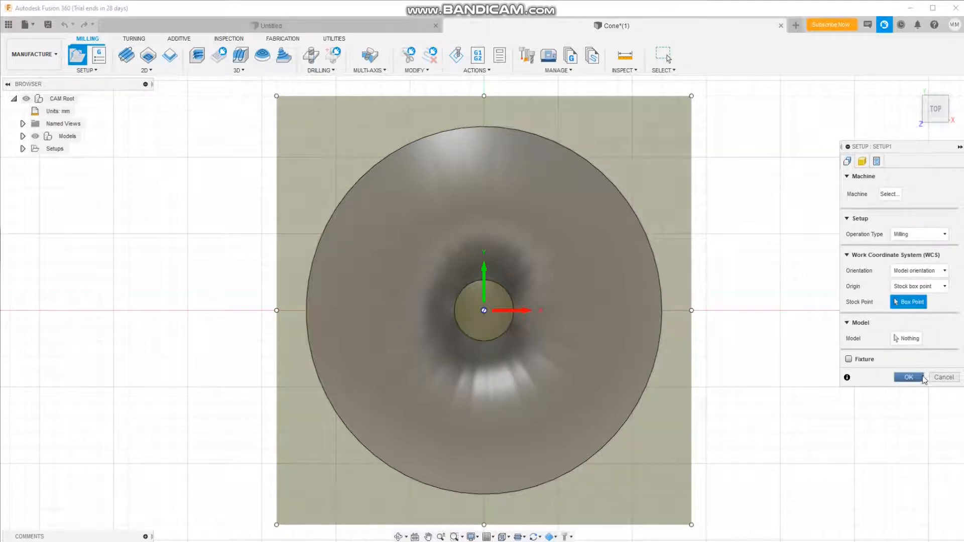
click(909, 377)
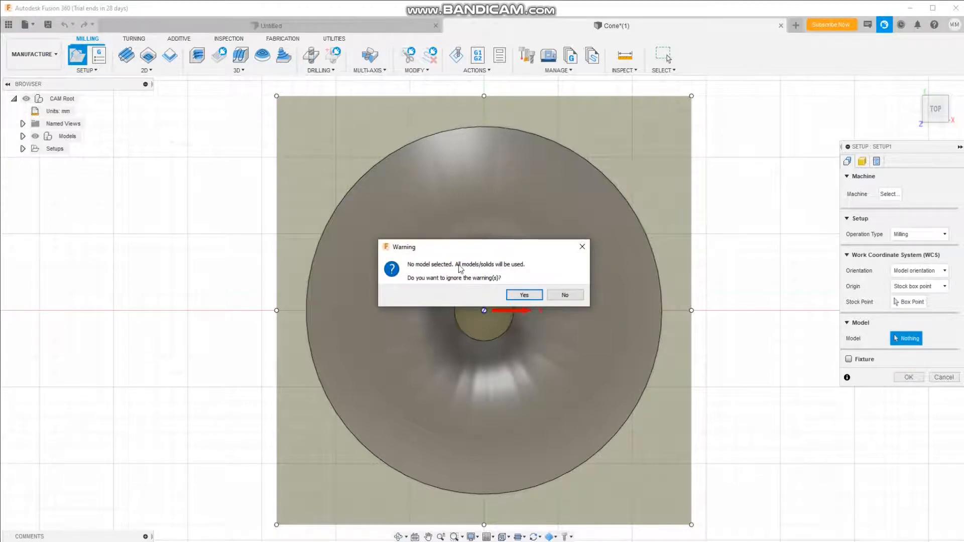
click(524, 295)
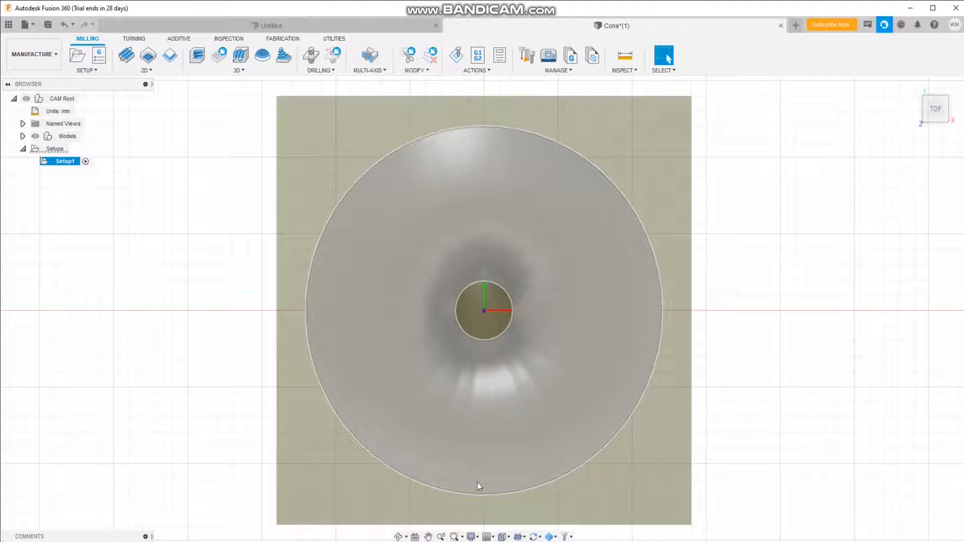
Step: Show the cone and stock in the tool isometric view and start a 3D Contour operation
click(503, 536)
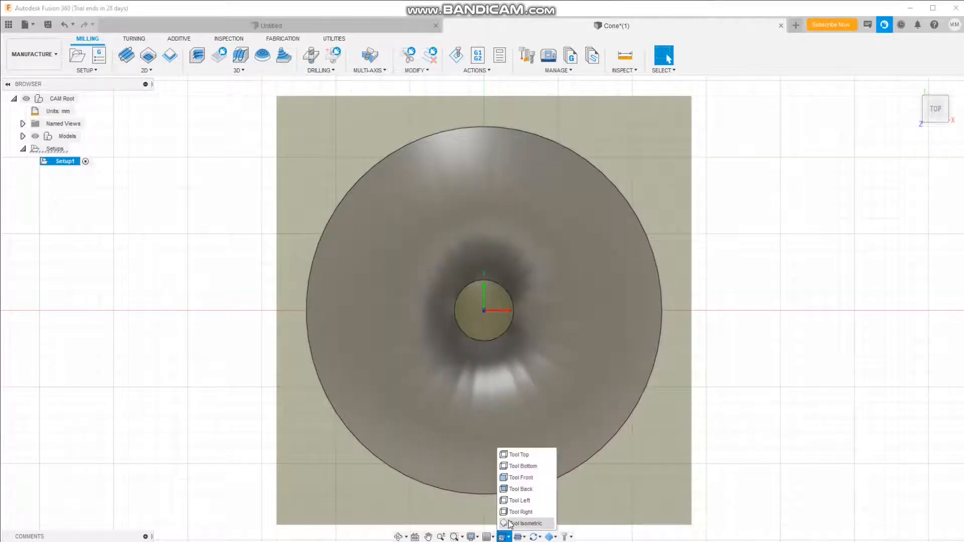
click(510, 523)
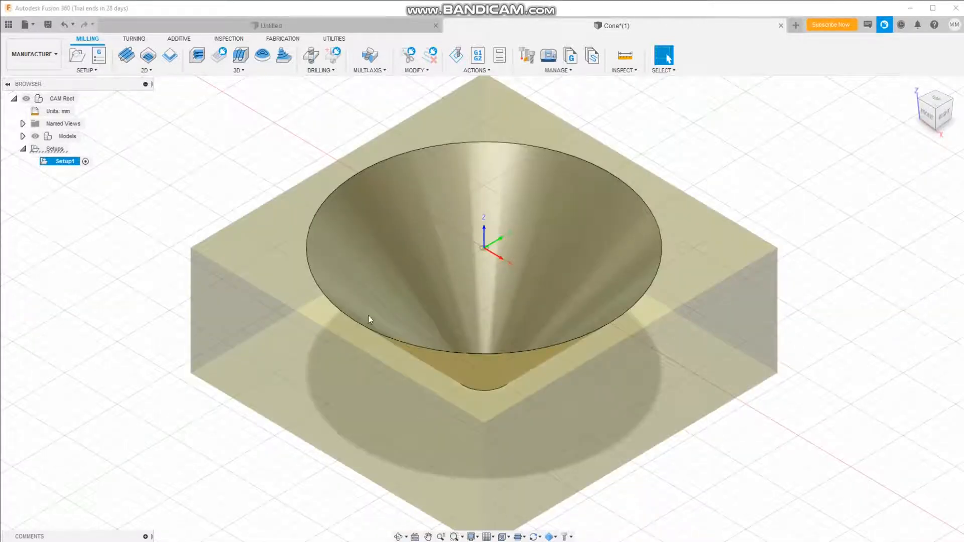
click(398, 536)
mouse_move(421, 386)
mouse_down()
mouse_move(443, 349)
mouse_move(429, 393)
mouse_up()
click(501, 535)
click(517, 519)
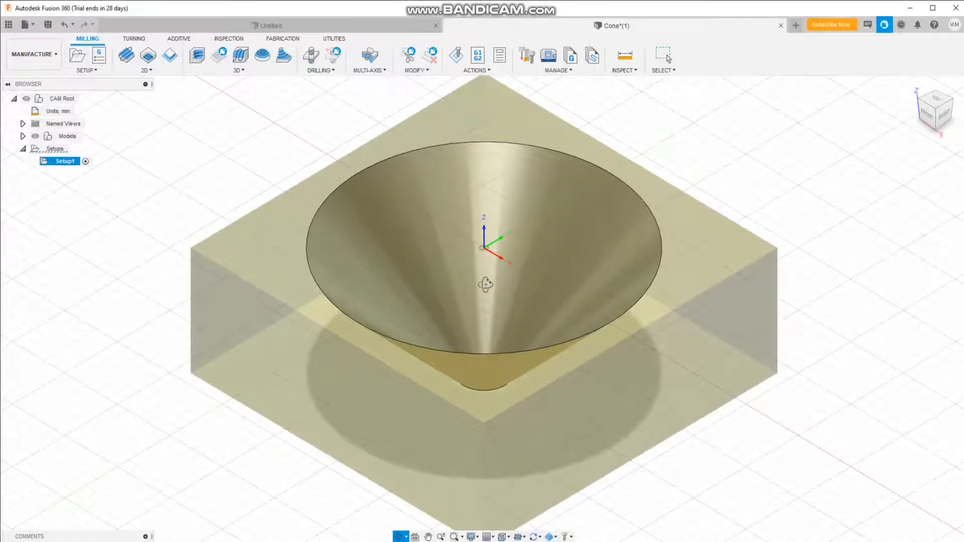
scroll(483, 283, down, 2)
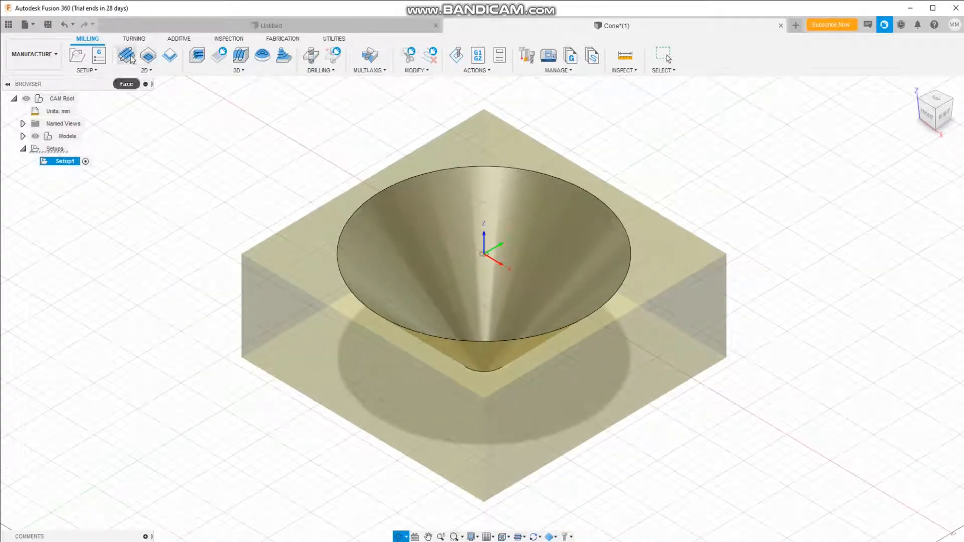
click(237, 75)
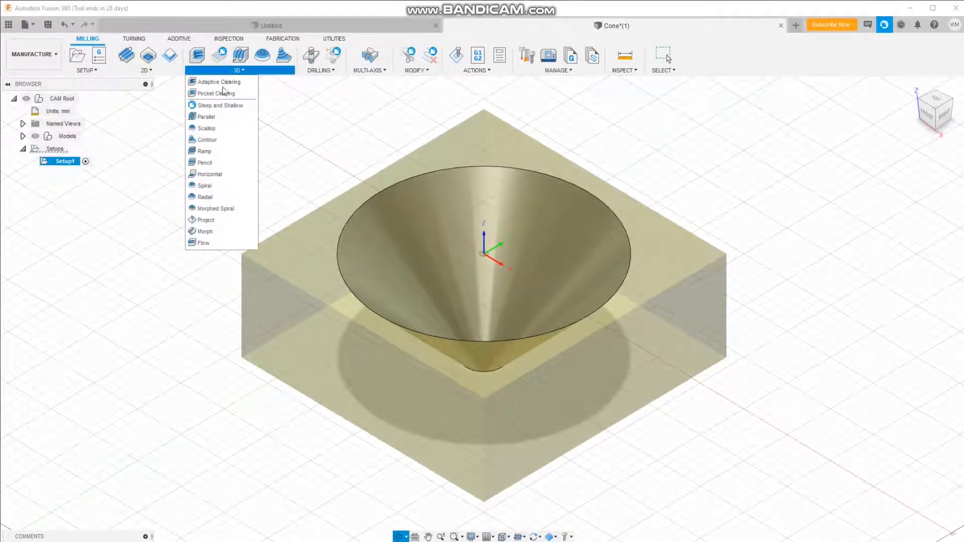
click(212, 140)
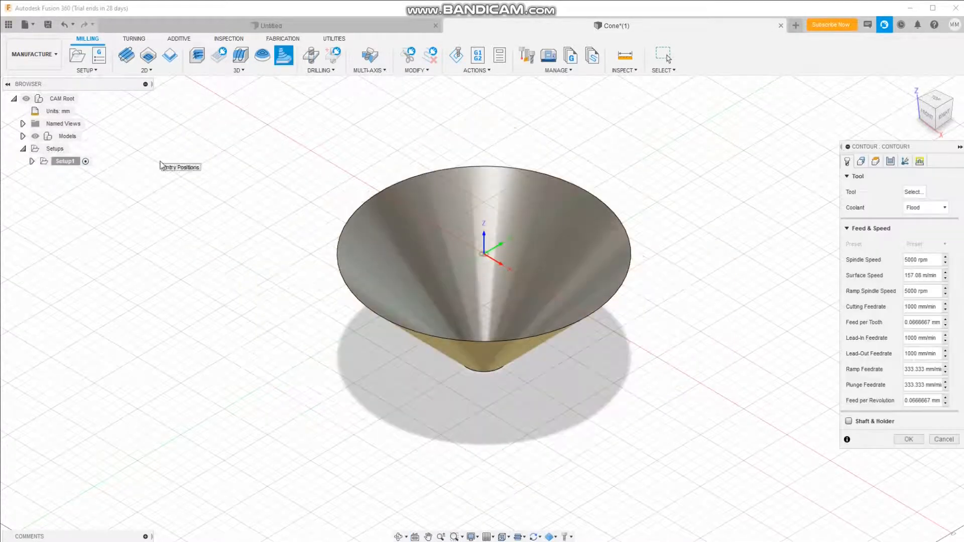
Step: Create a new ball end mill for the contour operation and set its cutter diameter to 6 mm
click(913, 193)
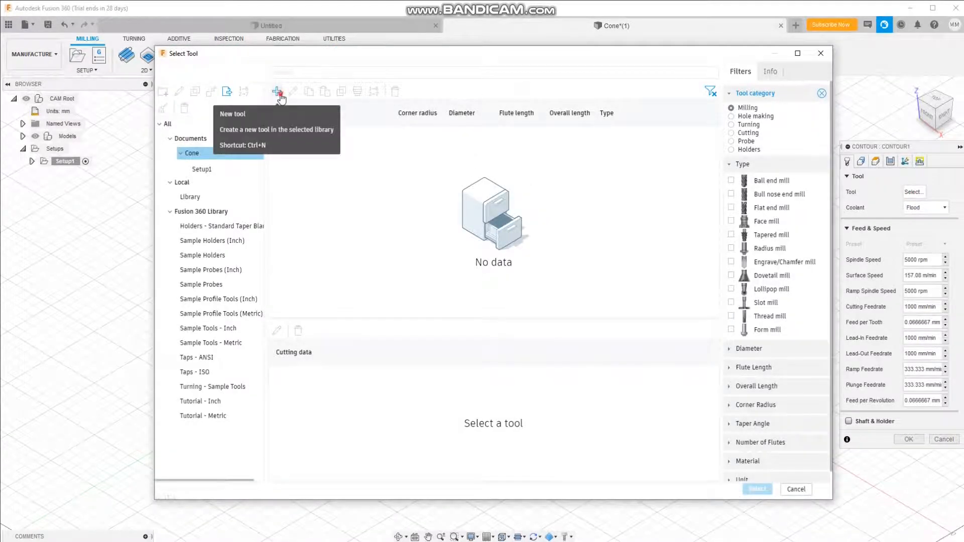
click(276, 92)
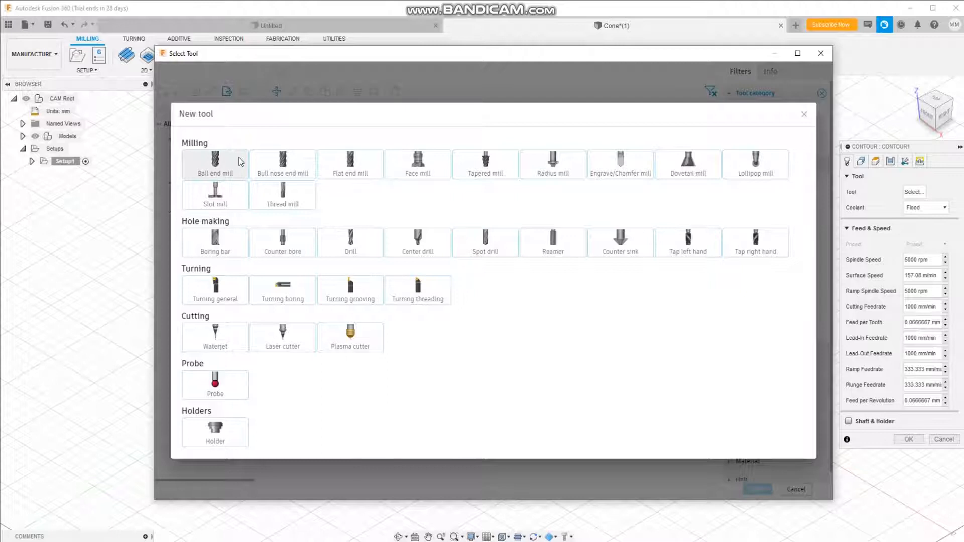
click(239, 160)
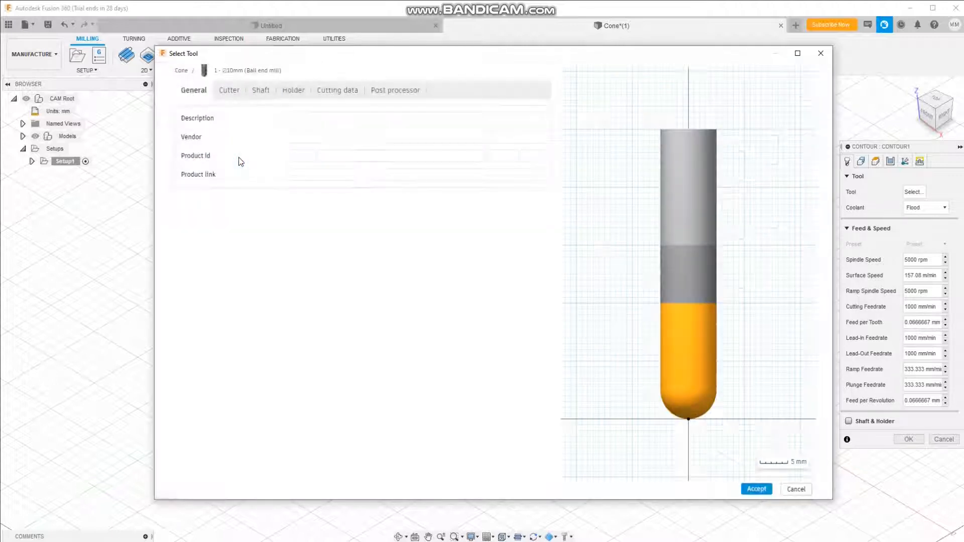
click(230, 92)
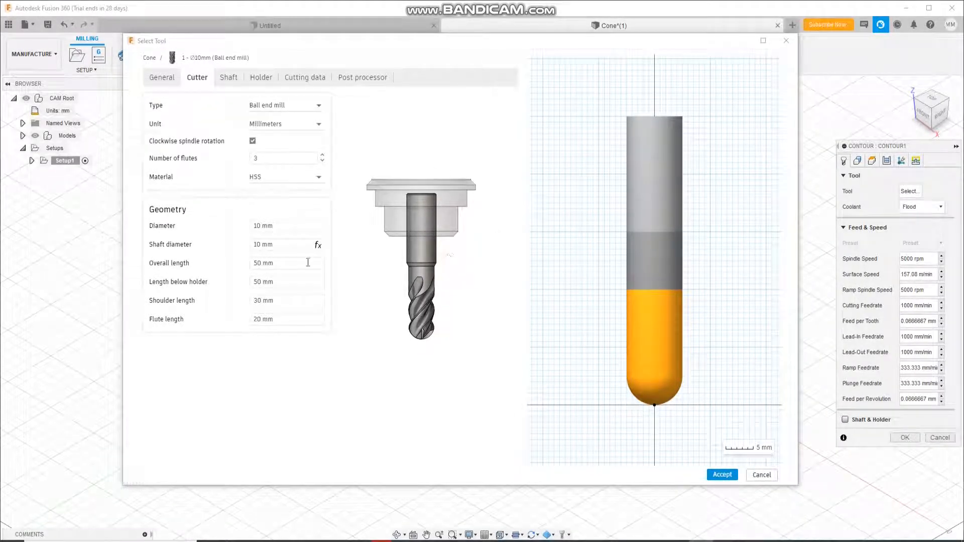
click(281, 244)
click(275, 227)
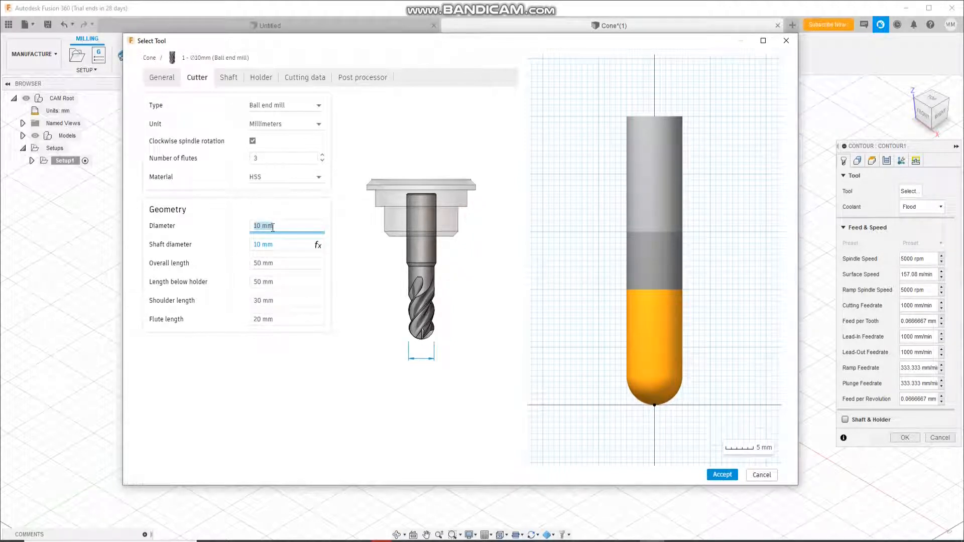
click(363, 304)
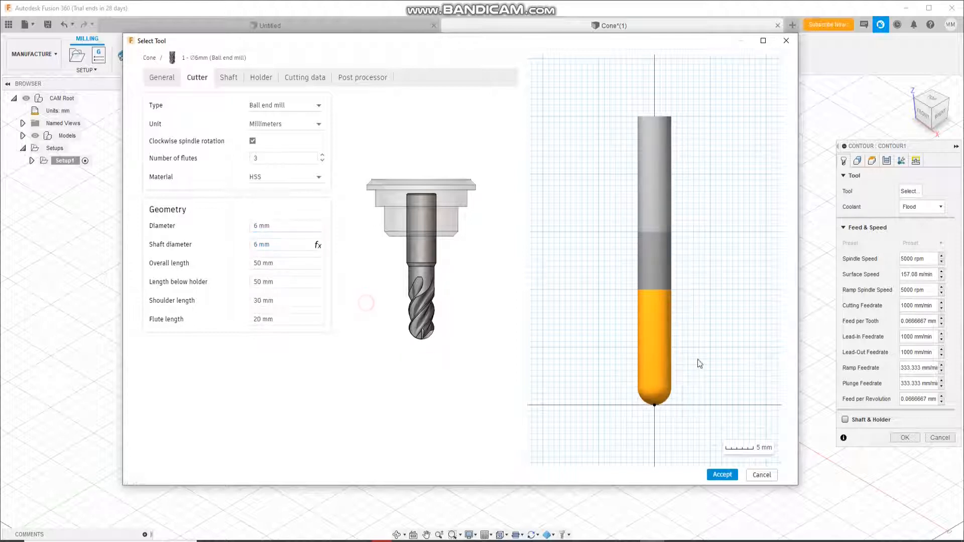
click(284, 244)
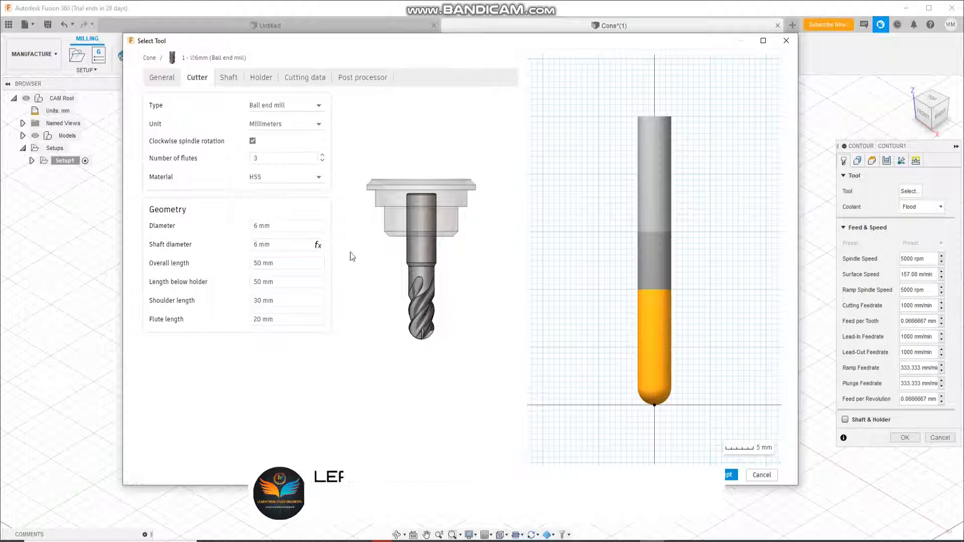
Step: Set the ball end mill's overall length to 80 mm and its length below the holder to 60 mm
click(259, 264)
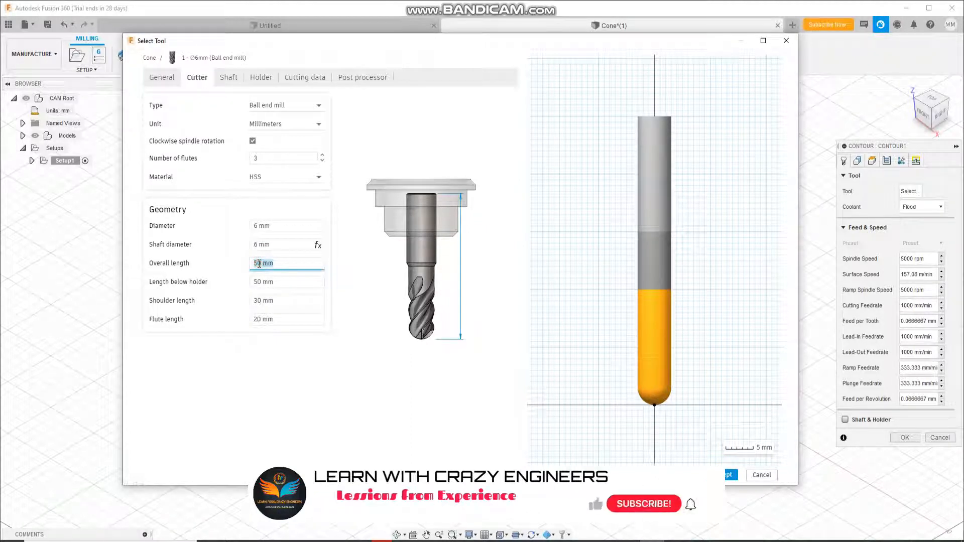
key(Return)
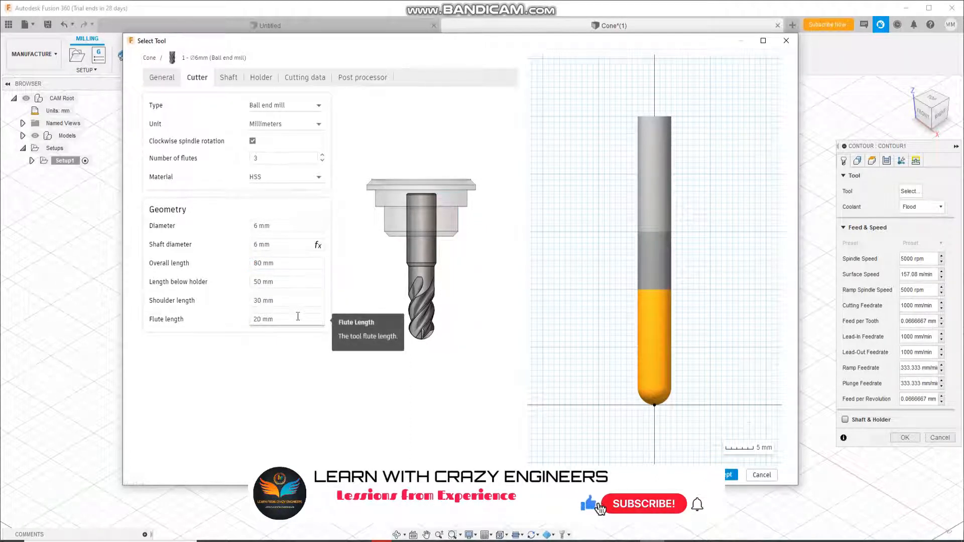
click(259, 282)
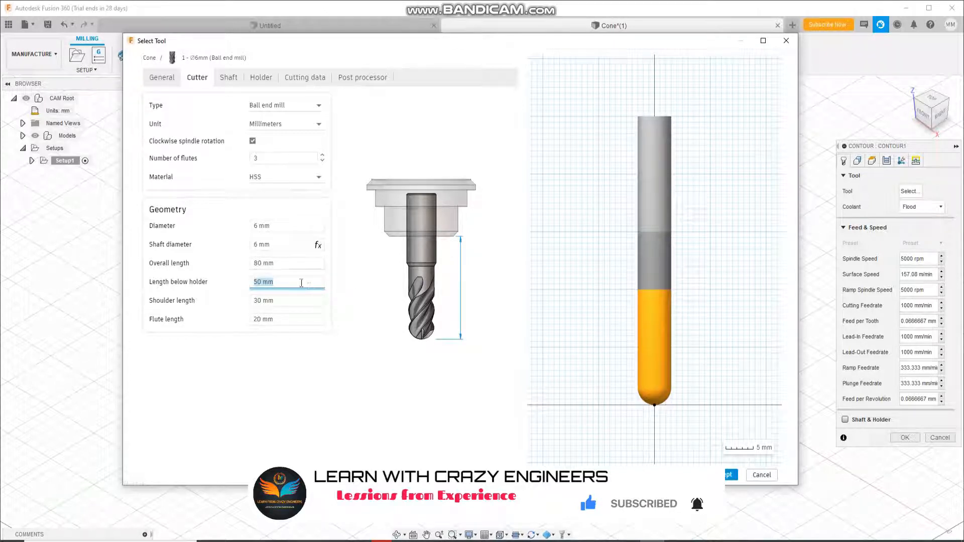
click(277, 263)
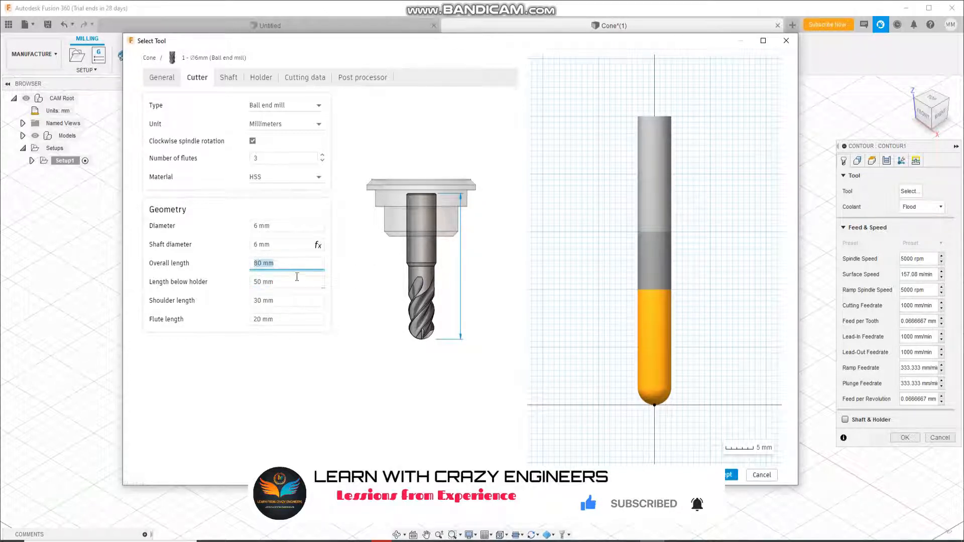
click(285, 280)
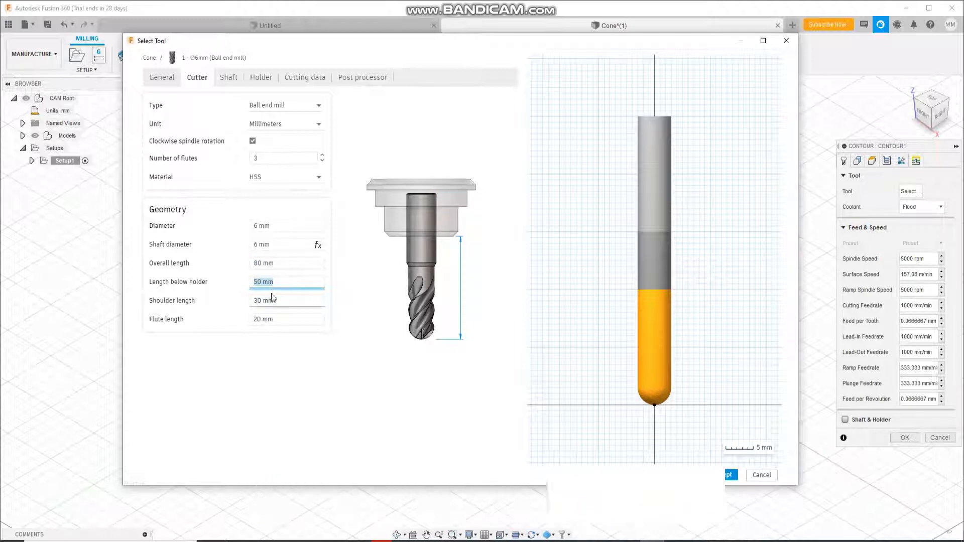
text(60)
click(351, 385)
Step: Set the ball end mill's shoulder length to 35 mm and its flute length to 30 mm
click(290, 300)
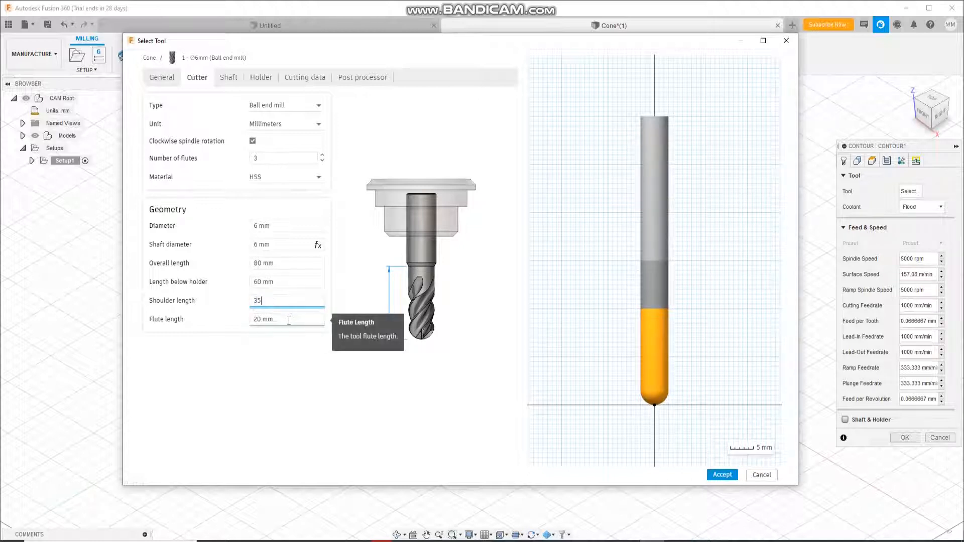
key(Return)
click(324, 367)
click(274, 320)
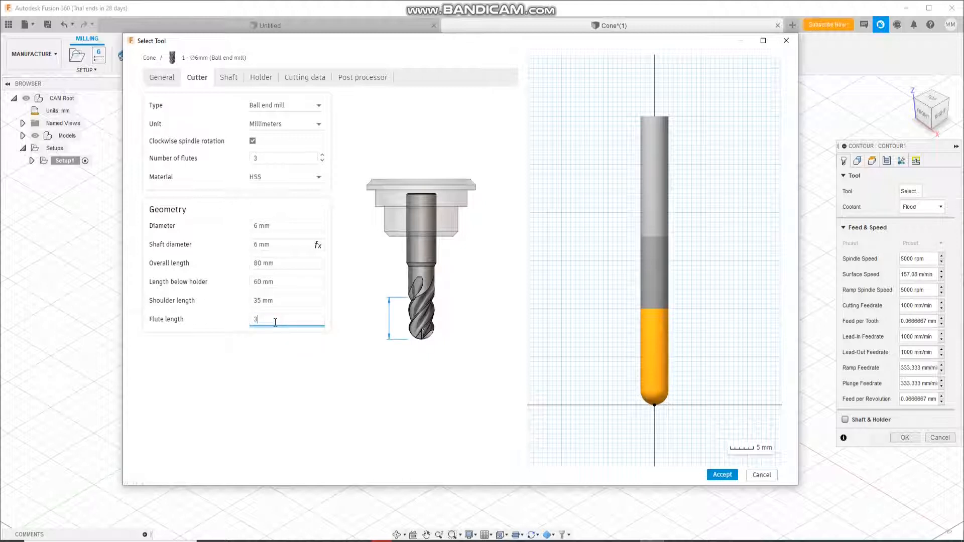
click(359, 346)
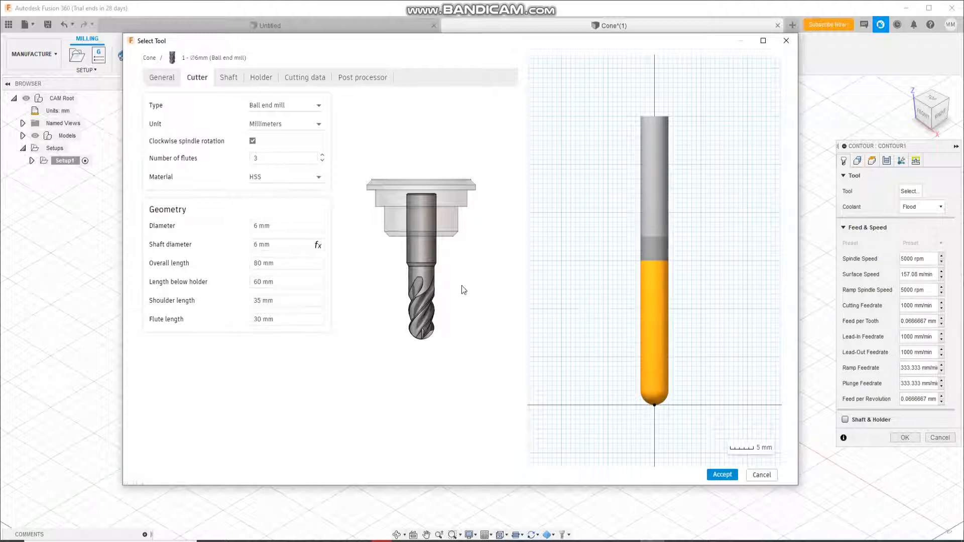
click(280, 318)
click(351, 429)
Step: Set the spindle speed to 3000 rpm in the ball end mill's cutting data
click(229, 79)
click(259, 83)
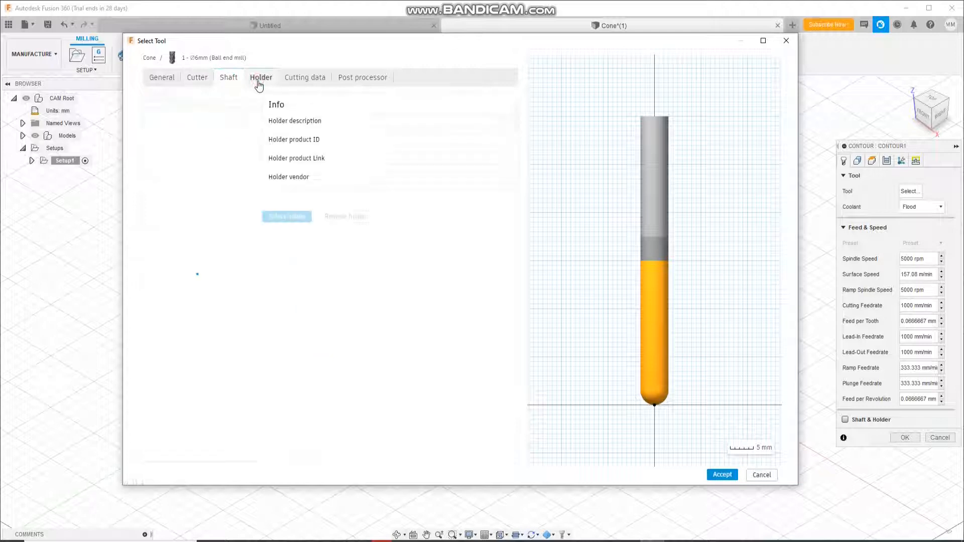
click(296, 79)
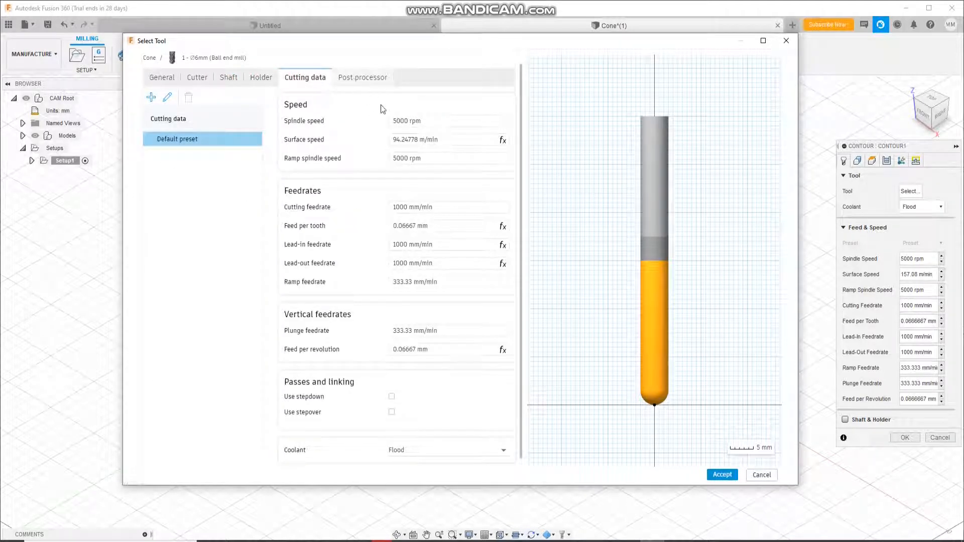
double_click(396, 121)
drag(396, 120, 387, 123)
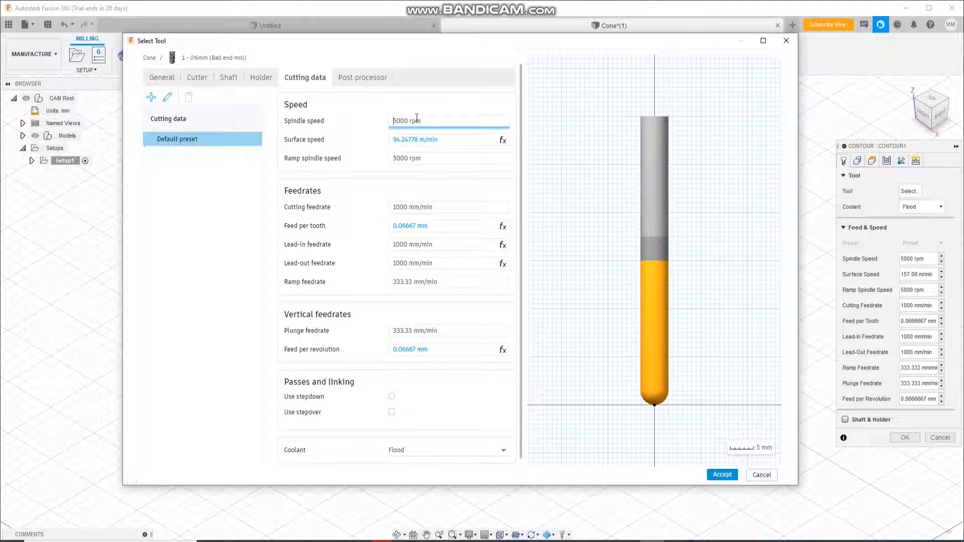
text(3000)
click(380, 114)
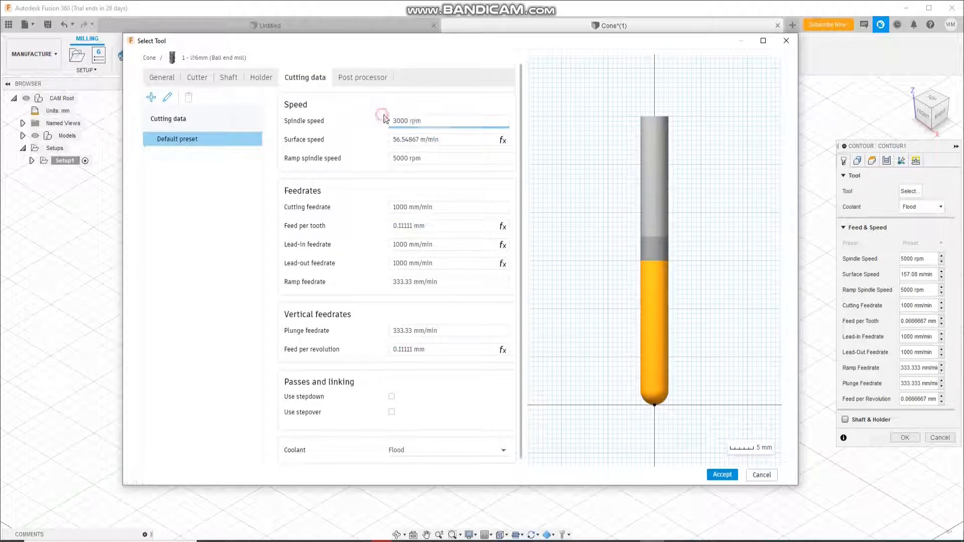
Step: Set the ball end mill's spindle speed to 5000 rpm
double_click(427, 121)
drag(427, 121, 356, 120)
text(500)
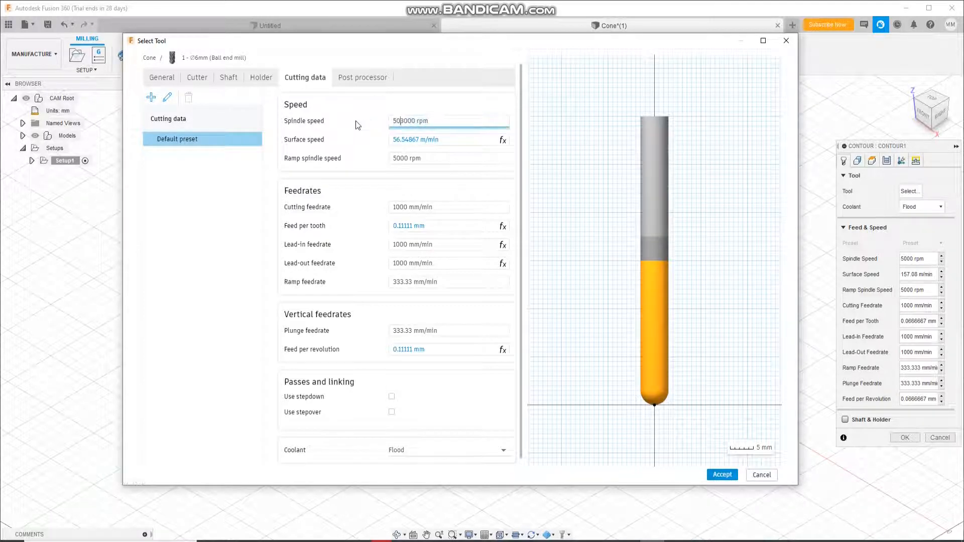
key(BackSpace)
key(Delete)
key(Delete)
key(BackSpace)
text(0)
key(Return)
Step: Set the ball end mill's cutting feedrate to 2000 mm/min and accept the tool for the contour operation
click(401, 205)
click(397, 205)
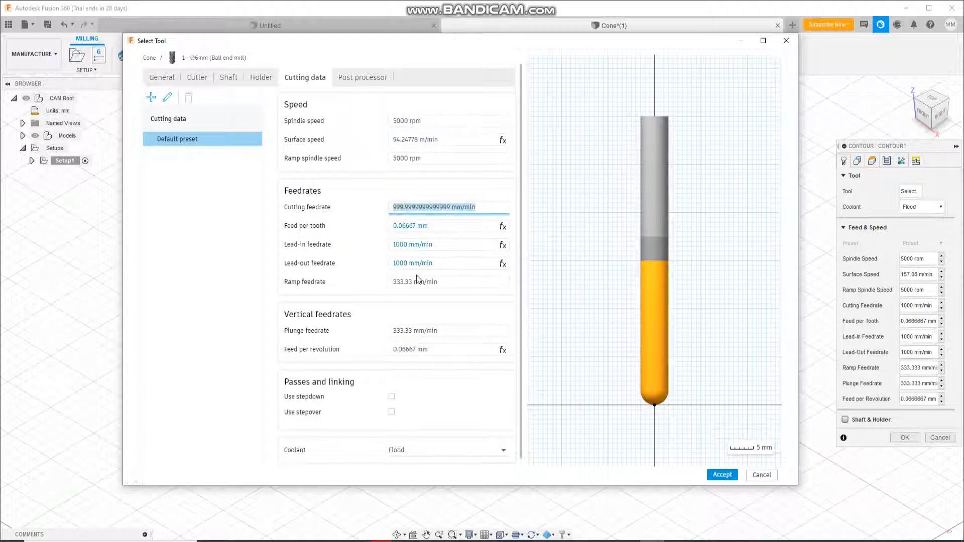
text(2000)
key(Return)
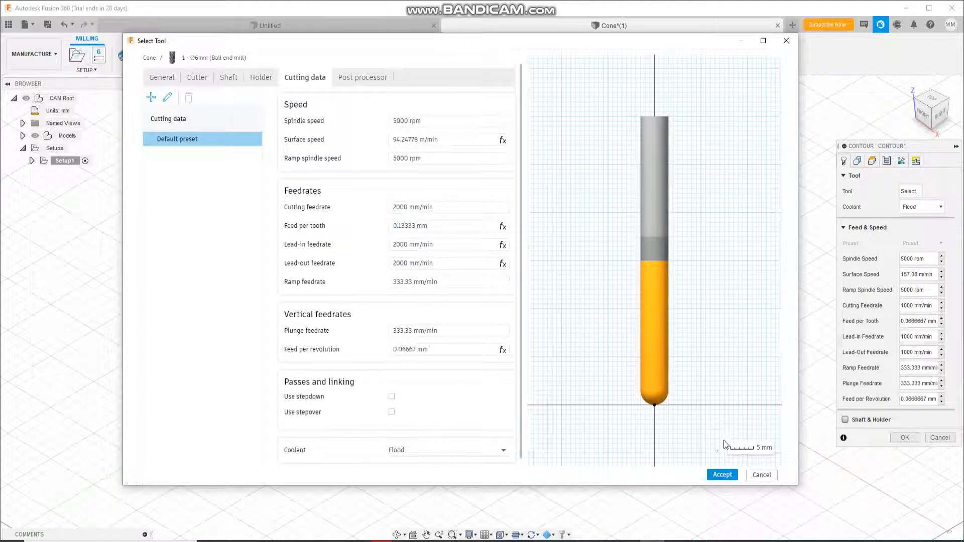
click(722, 475)
click(721, 473)
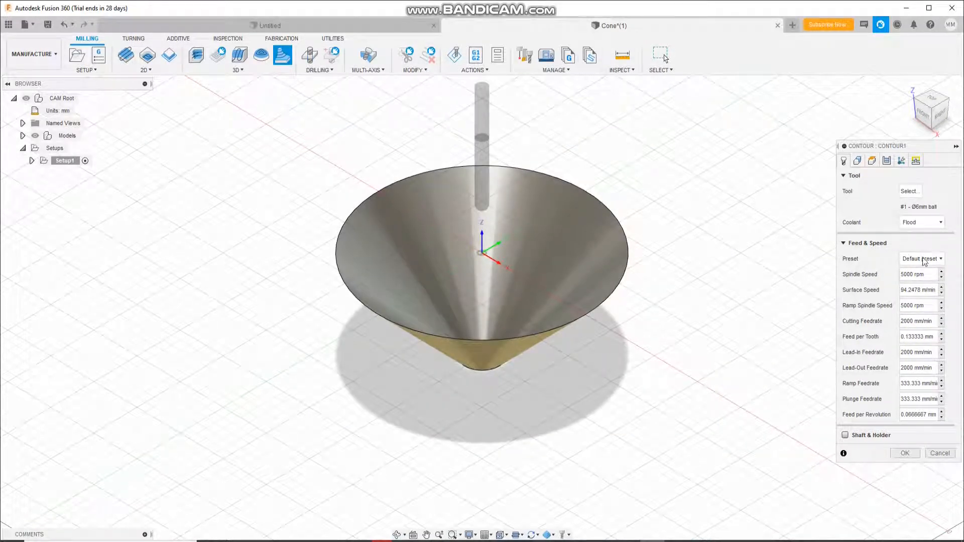
Step: Set the contour operation's machining boundary to Bounding box, keeping flood coolant and the tool center on the boundary
click(921, 222)
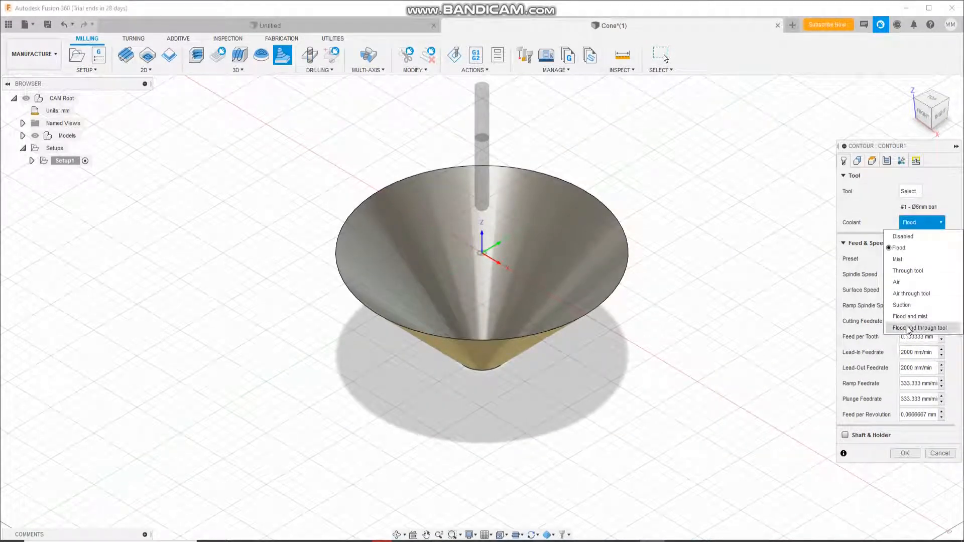
click(890, 213)
click(858, 161)
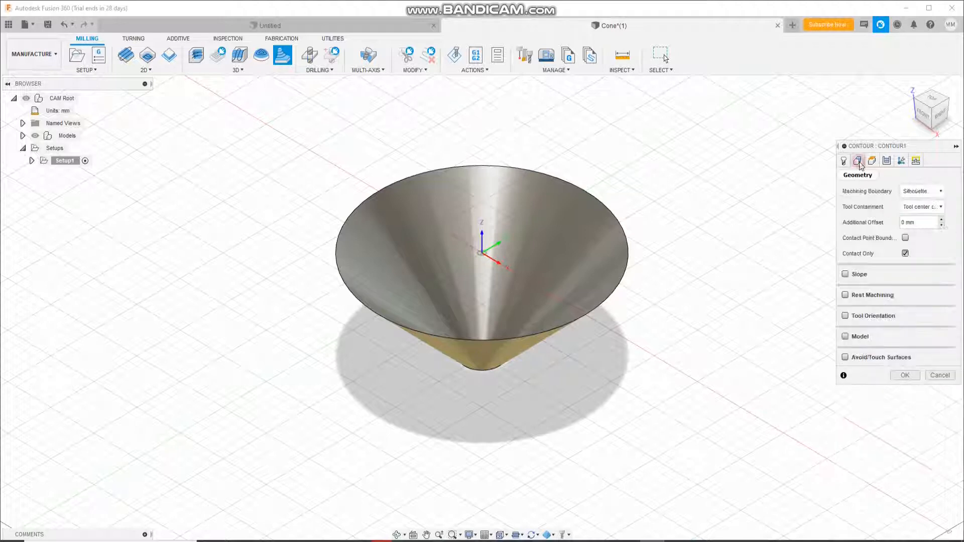
click(928, 191)
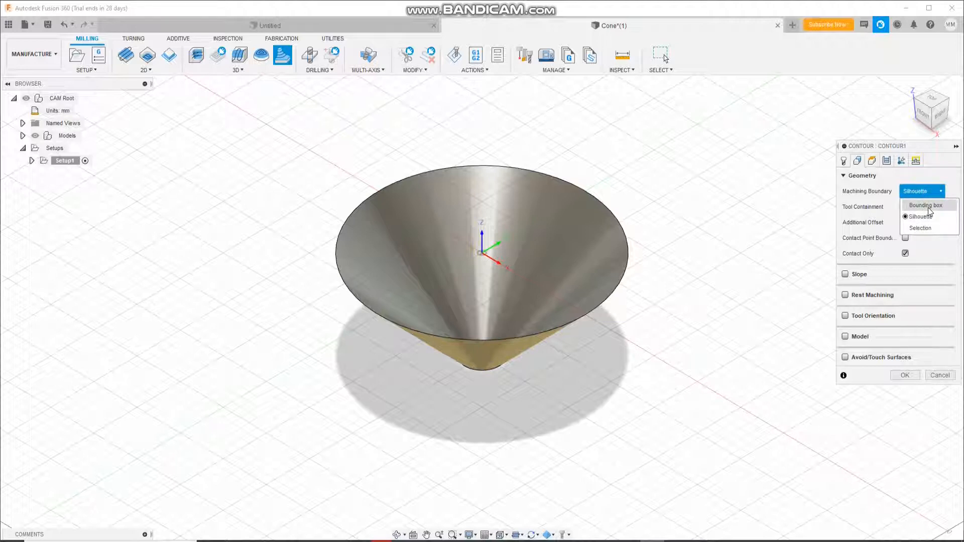
click(928, 207)
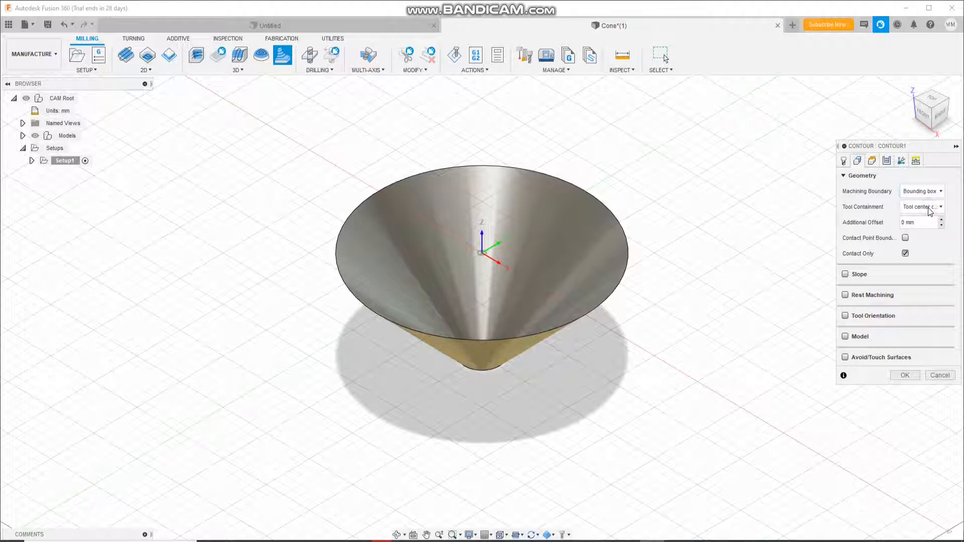
click(928, 209)
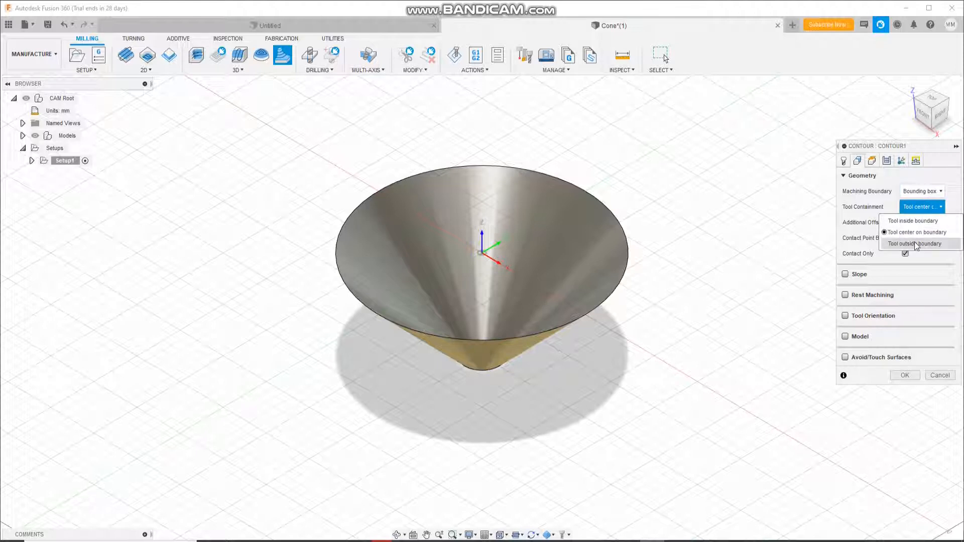
click(876, 209)
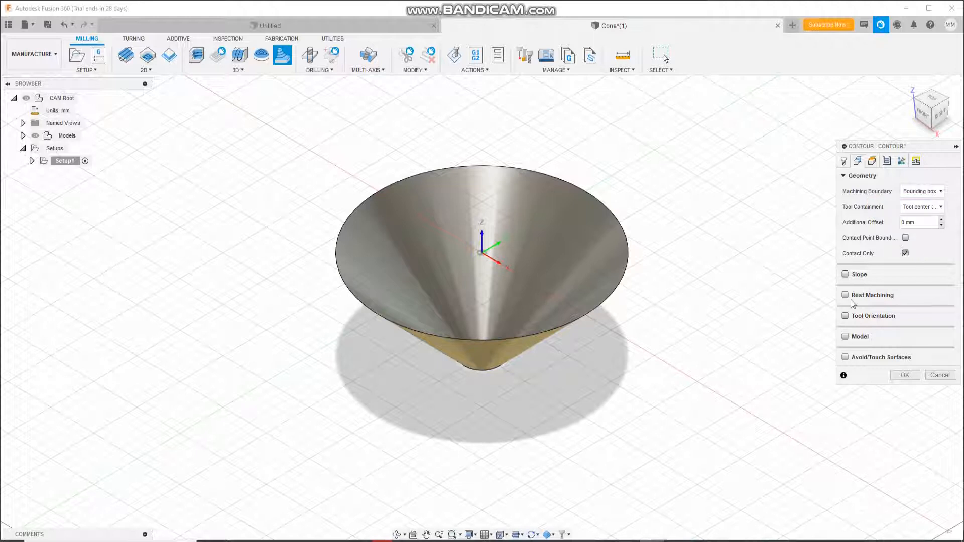
Step: Enable model surfaces for the contour operation and select the cone's inner conical face
click(845, 337)
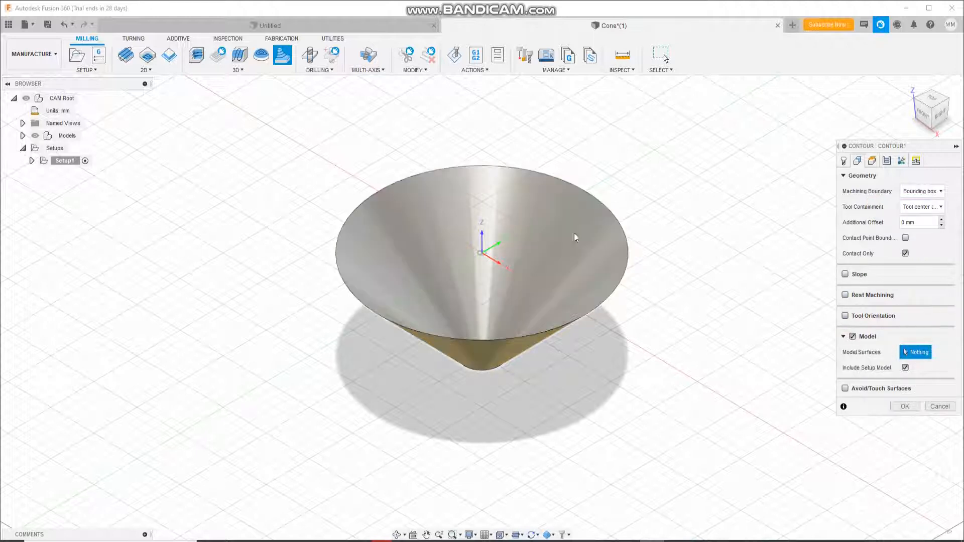
click(567, 244)
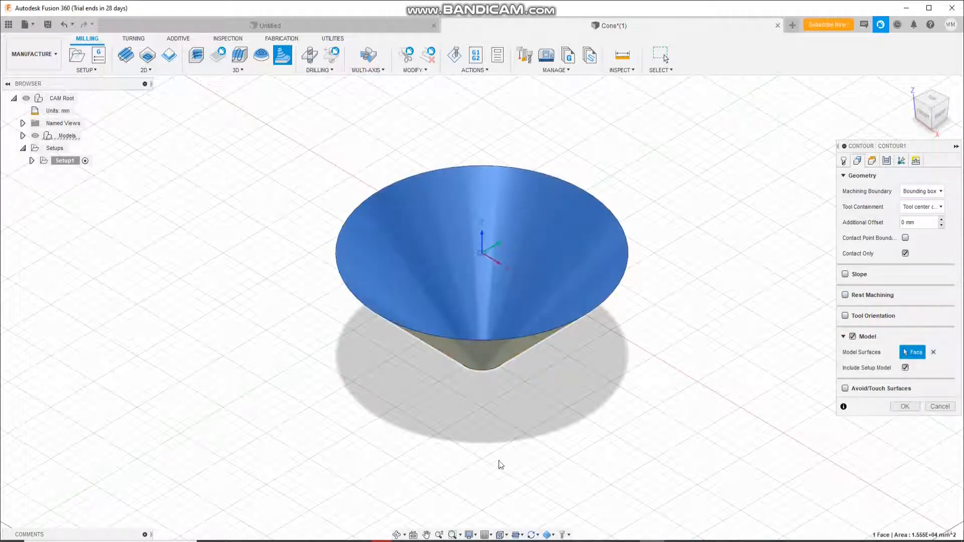
click(397, 535)
drag(433, 411, 420, 433)
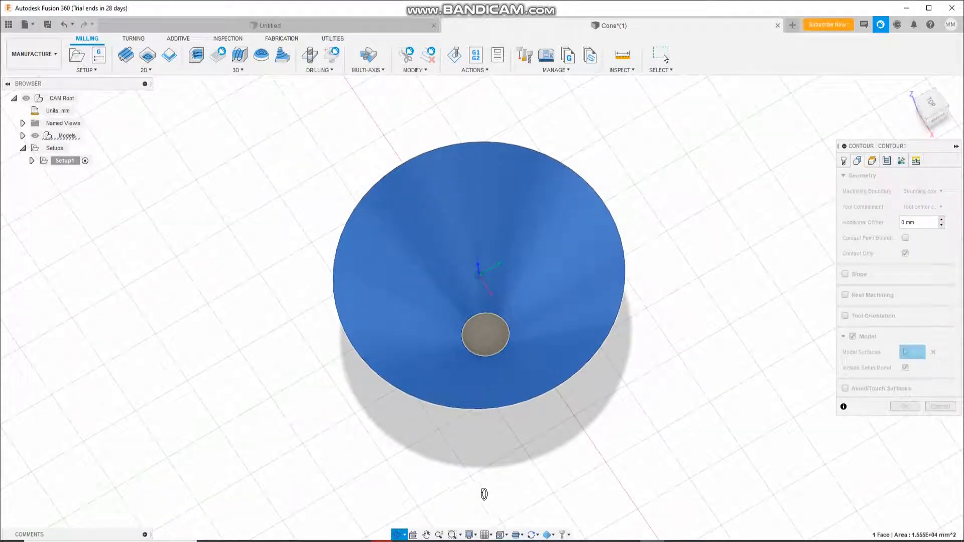
key(Escape)
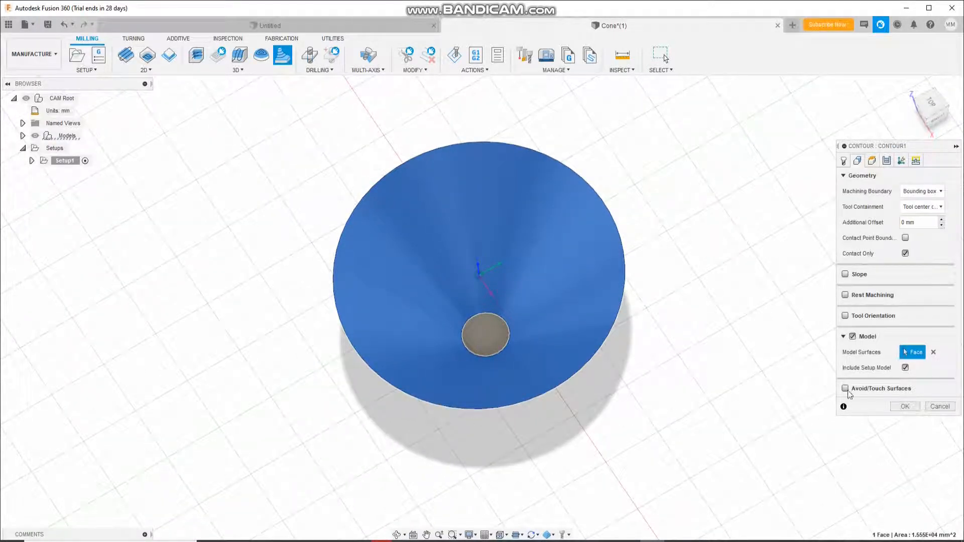
Step: Keep the climb direction and 1 mm maximum stepdown for the passes, and generate the contour toolpath
click(887, 161)
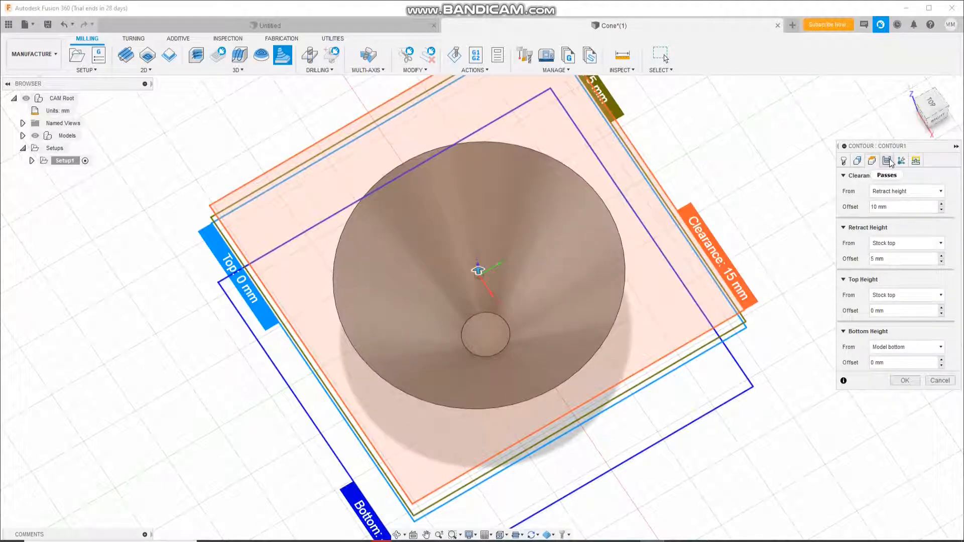
click(901, 160)
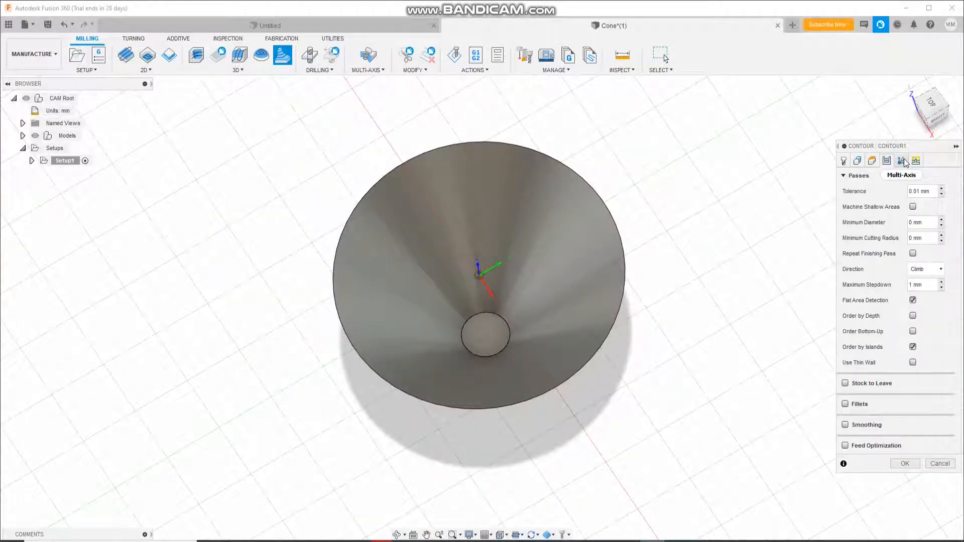
click(928, 270)
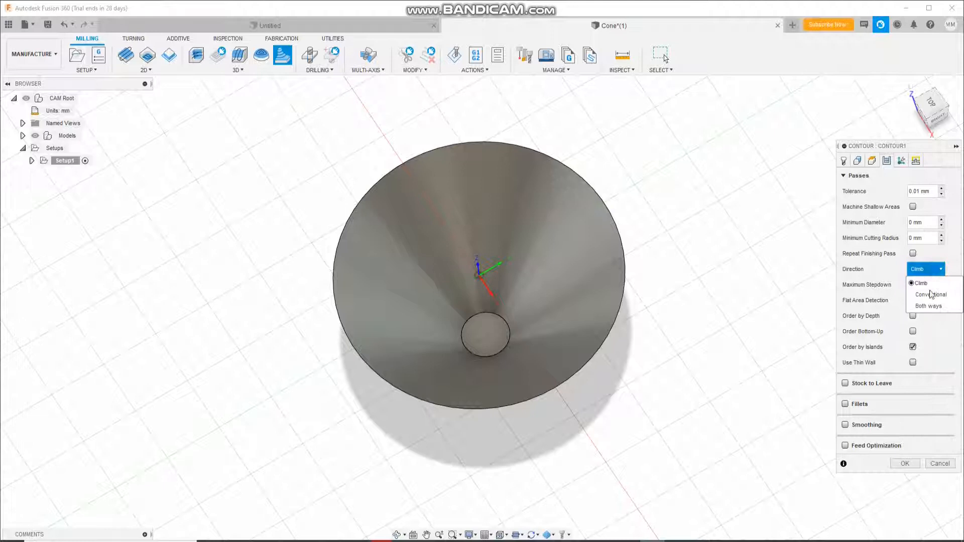
click(922, 285)
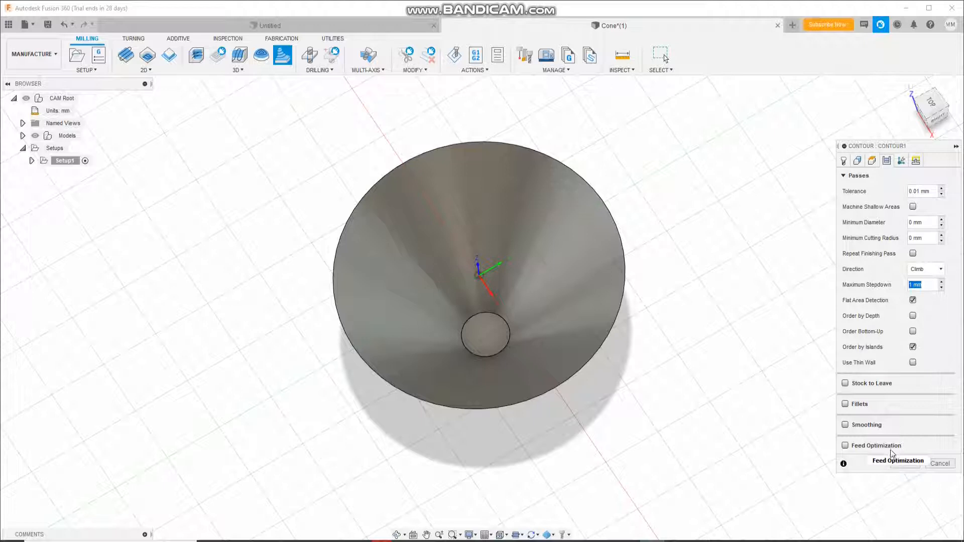
click(902, 462)
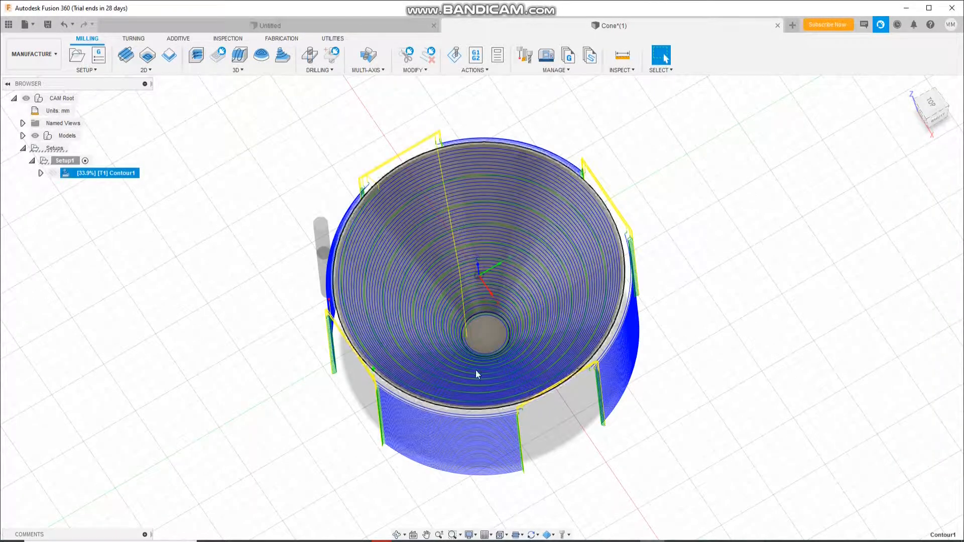
Step: Play the contour toolpath simulation on the cone to examine the tool's motion, and close the simulation
click(397, 535)
shift+middle_drag(380, 376, 281, 316)
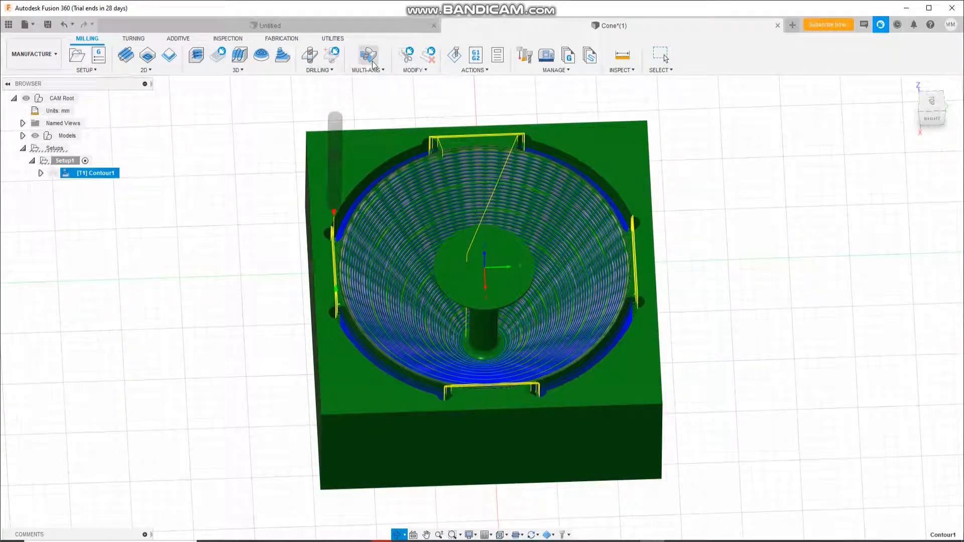
click(454, 55)
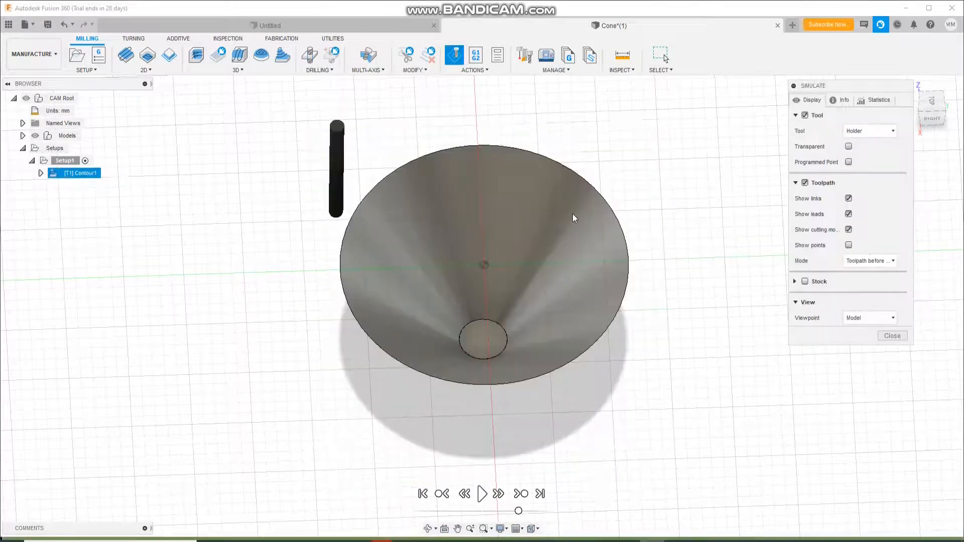
click(483, 494)
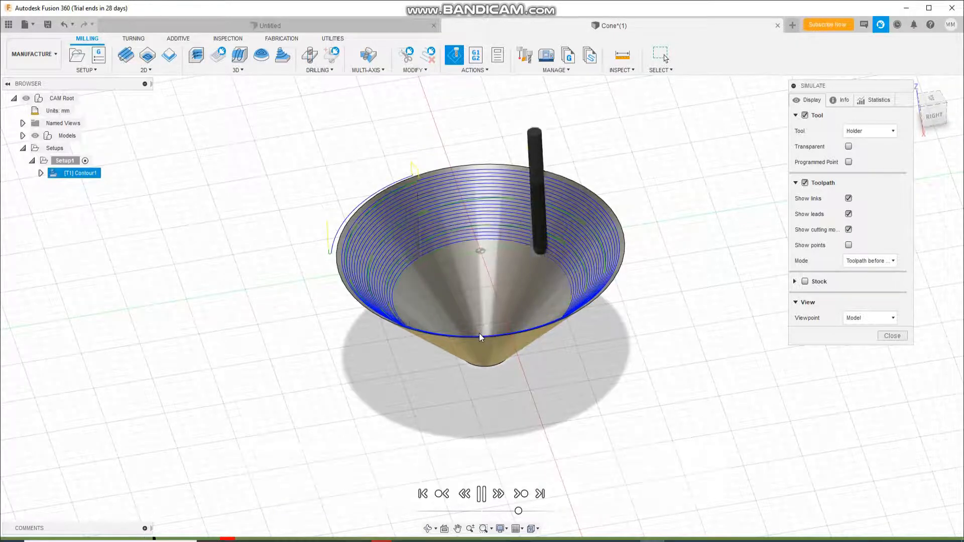
click(525, 510)
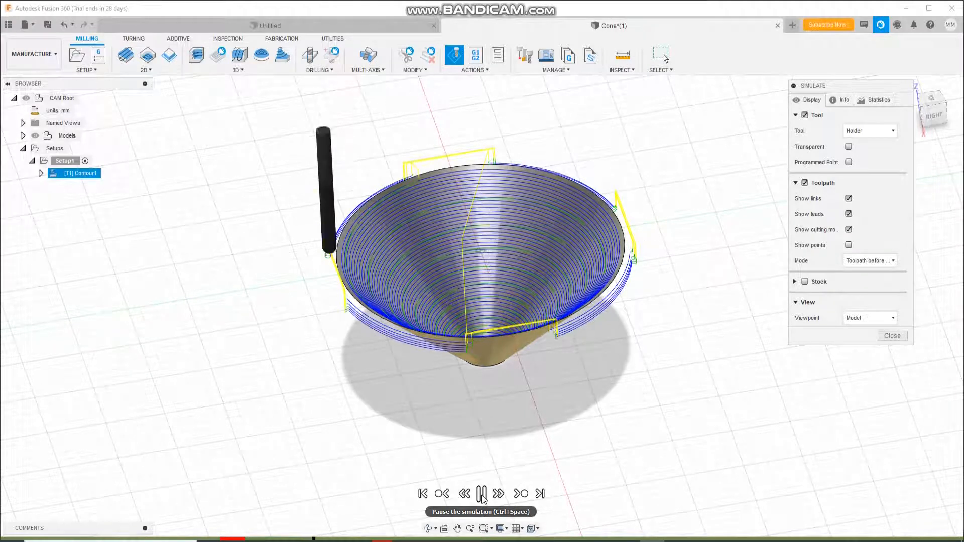
click(481, 494)
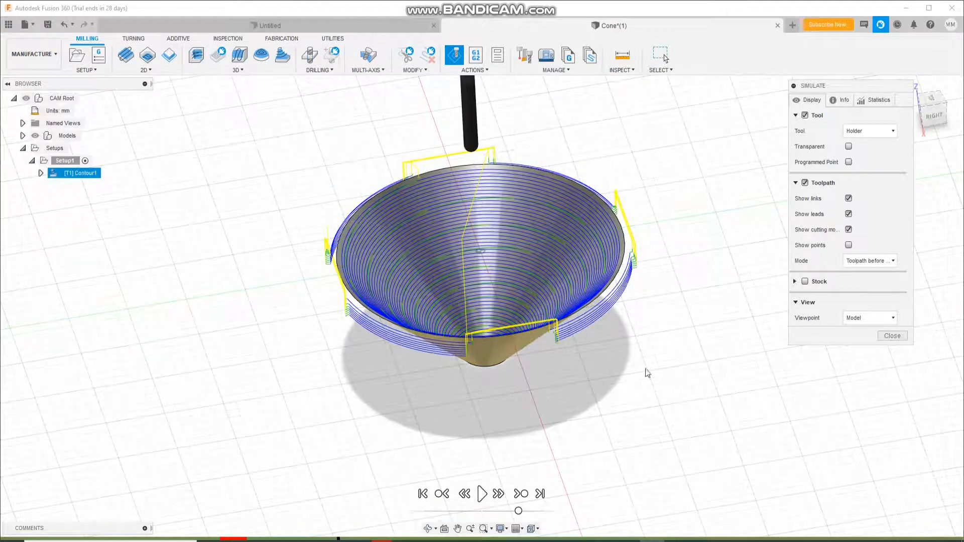
click(889, 335)
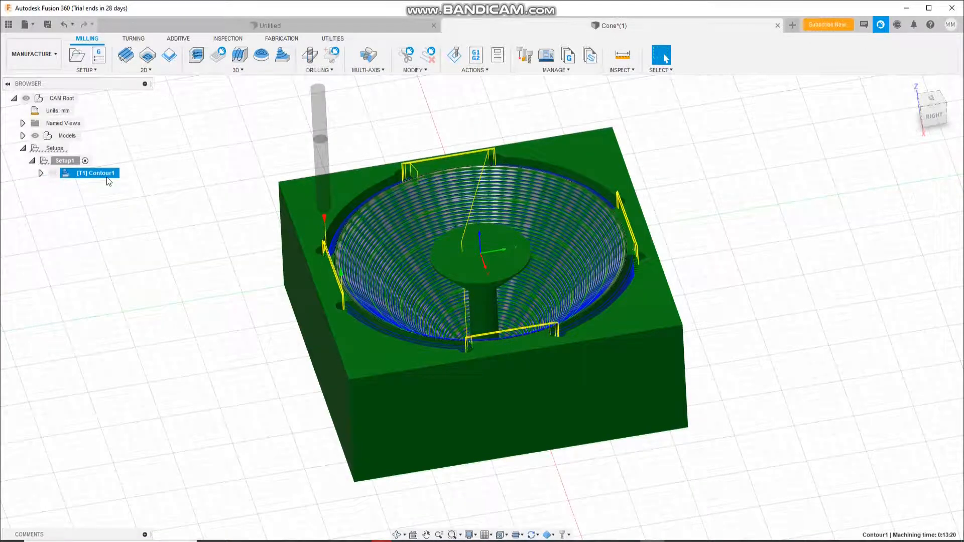
Step: Edit the contour operation to use Silhouette as its machining boundary and regenerate the toolpath
right_click(107, 177)
click(116, 179)
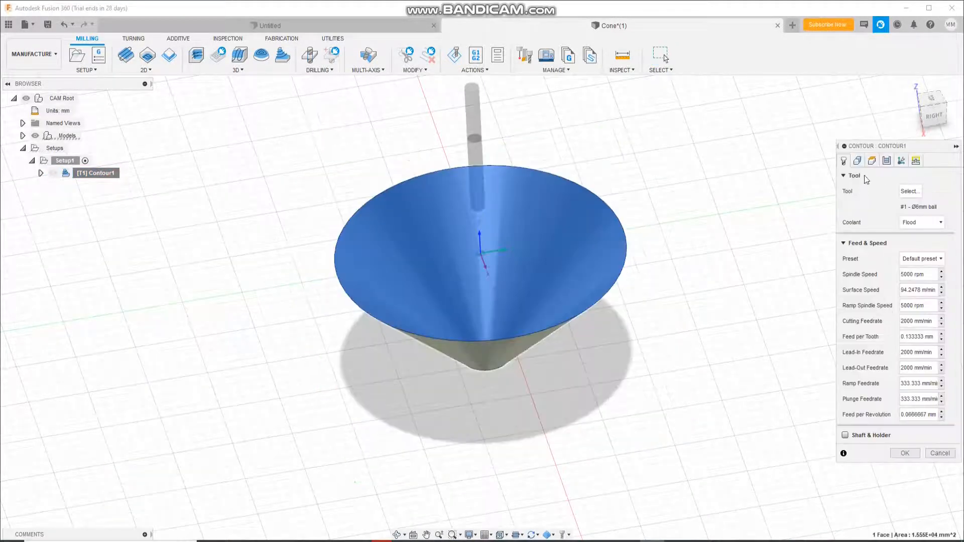
click(857, 161)
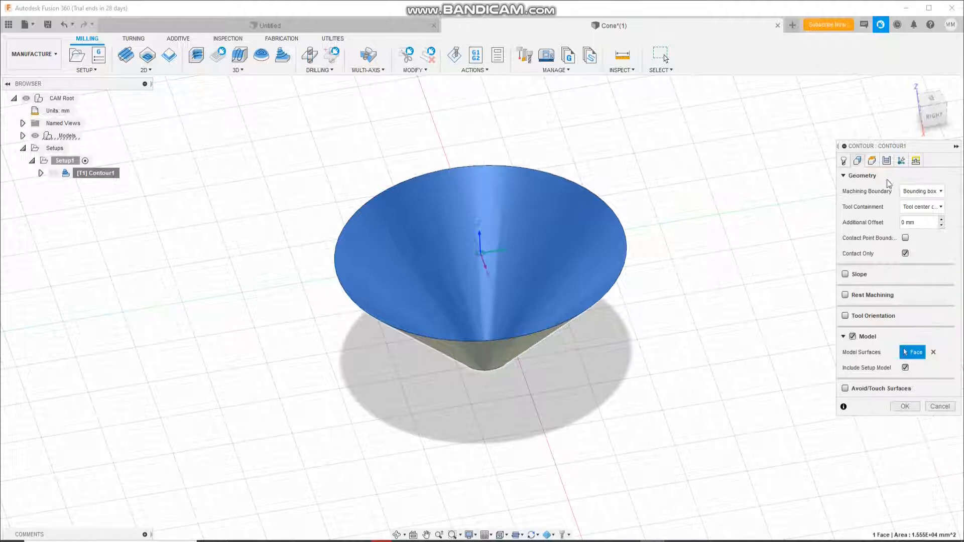
click(929, 195)
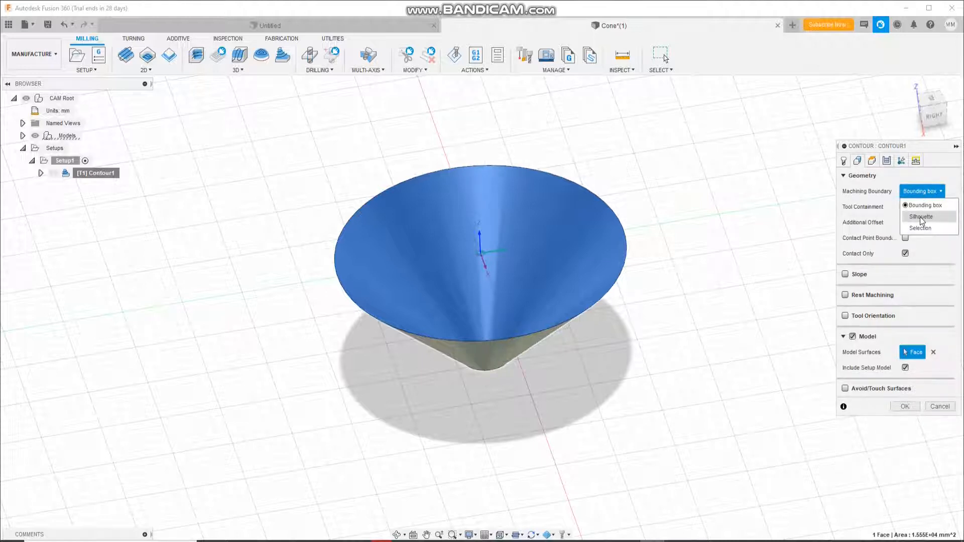
click(921, 217)
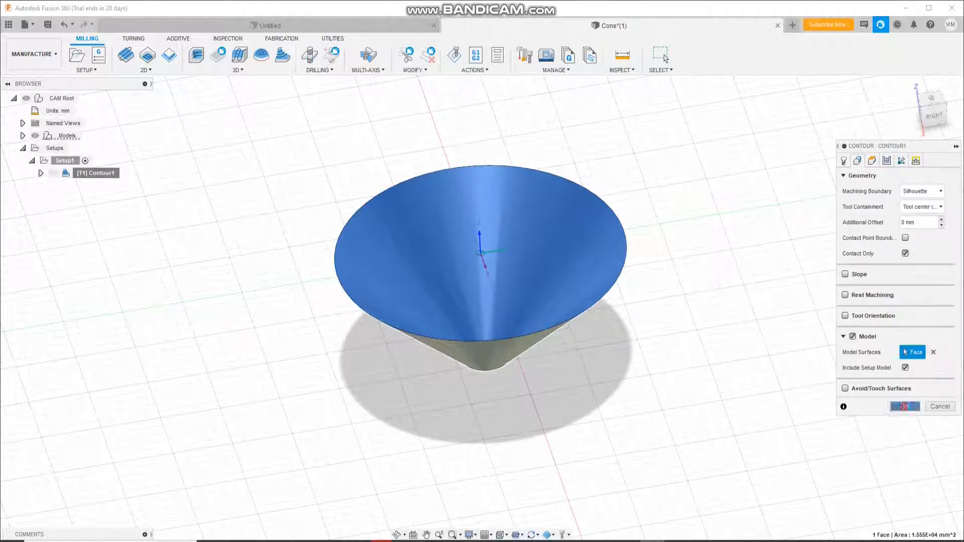
click(904, 406)
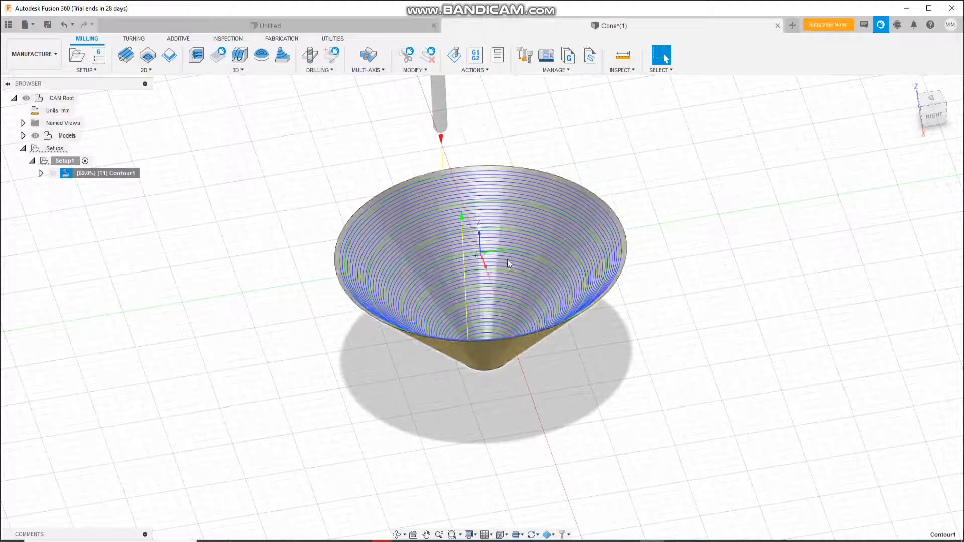
click(404, 535)
click(419, 520)
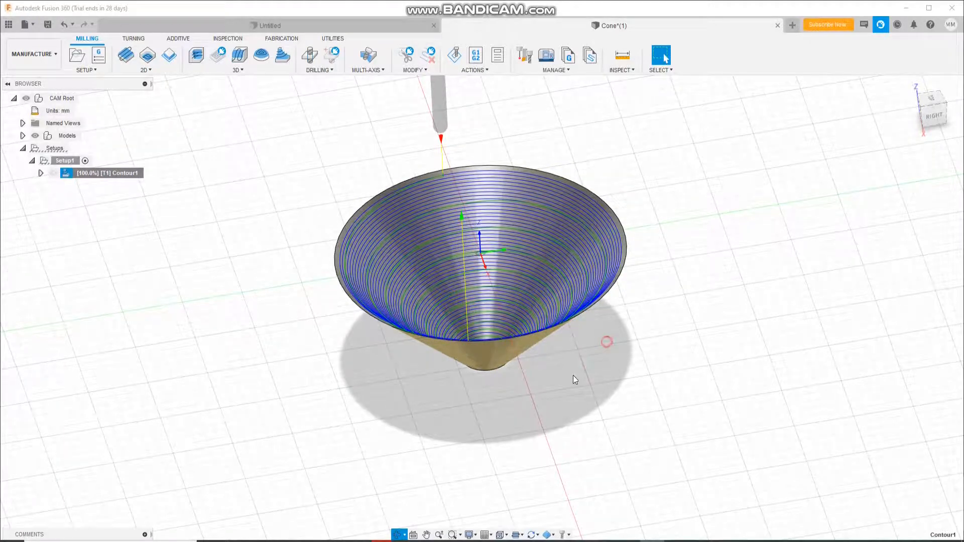
Step: Simulate the silhouette-bounded contour toolpath through to the end at a slightly higher speed, inspect the cone, and close the simulation
key(Escape)
click(397, 534)
mouse_move(507, 311)
mouse_down()
mouse_move(515, 345)
mouse_move(512, 322)
mouse_up()
click(454, 55)
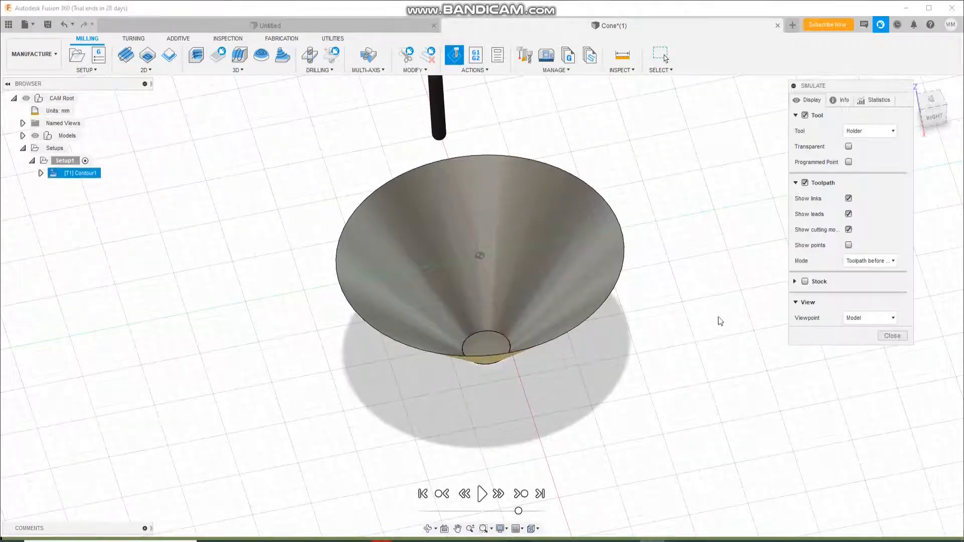
click(482, 493)
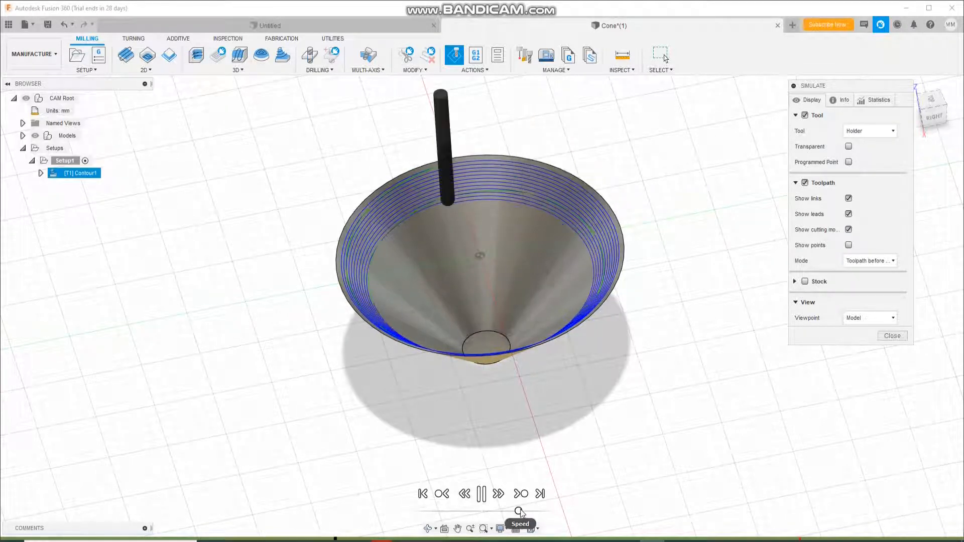
drag(519, 511, 521, 511)
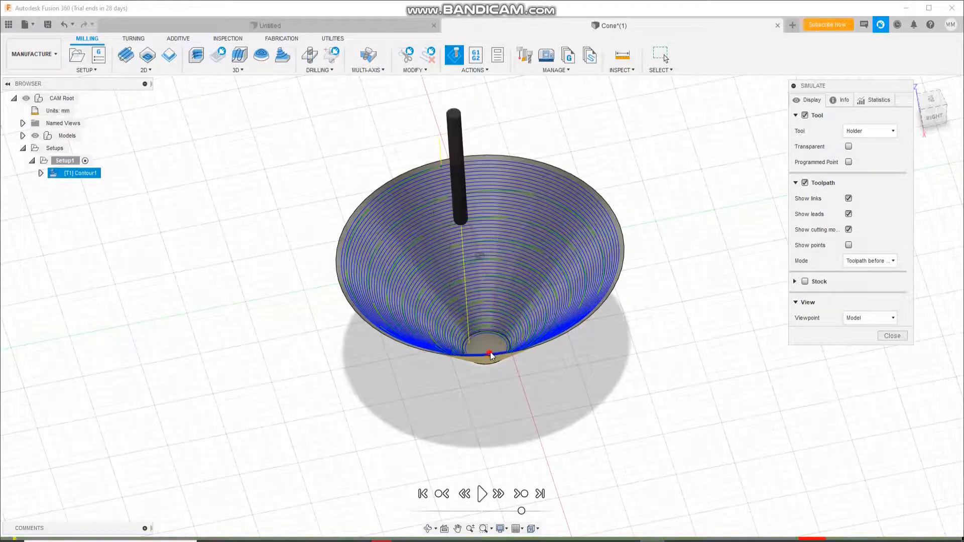
scroll(512, 285, up, 1)
middle_drag(511, 284, 516, 286)
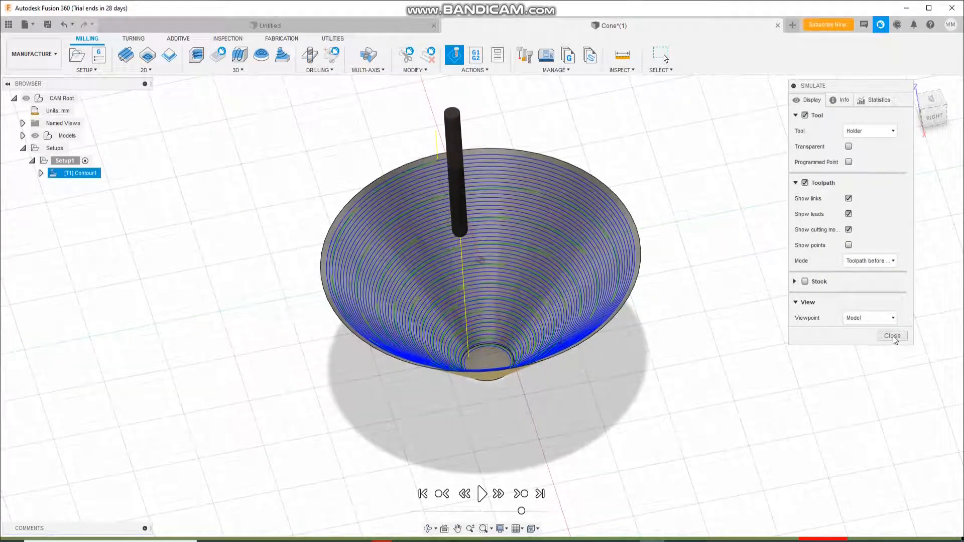
click(892, 336)
Step: Edit the contour operation to use Selection as its machining boundary, pick the cone's upper rim as the chain, and regenerate the toolpath
click(95, 172)
right_click(100, 174)
click(114, 181)
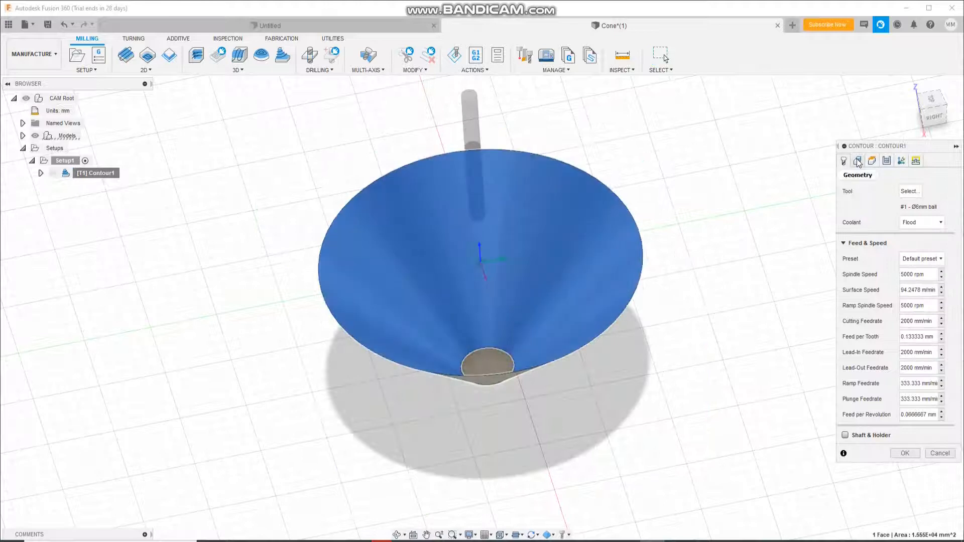
click(858, 161)
click(922, 191)
click(919, 227)
click(586, 175)
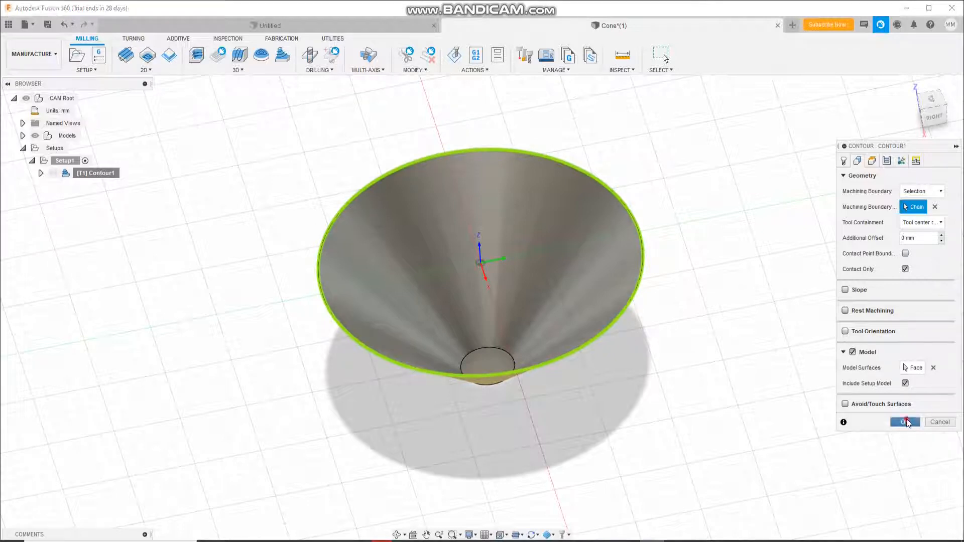
click(904, 422)
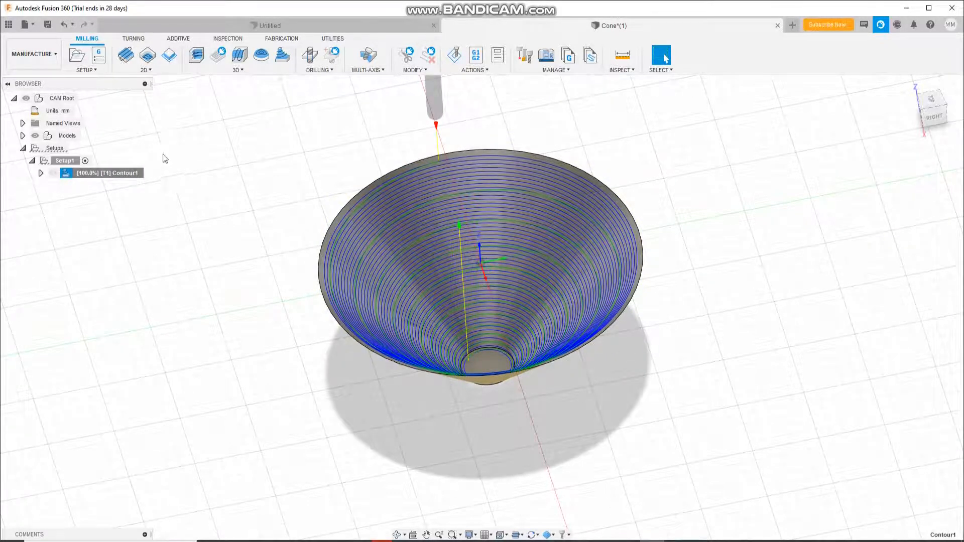
Step: Simulate the toolpath bounded by the rim, pause it to examine the tool's position at the upper edge, and close the simulation
right_click(101, 175)
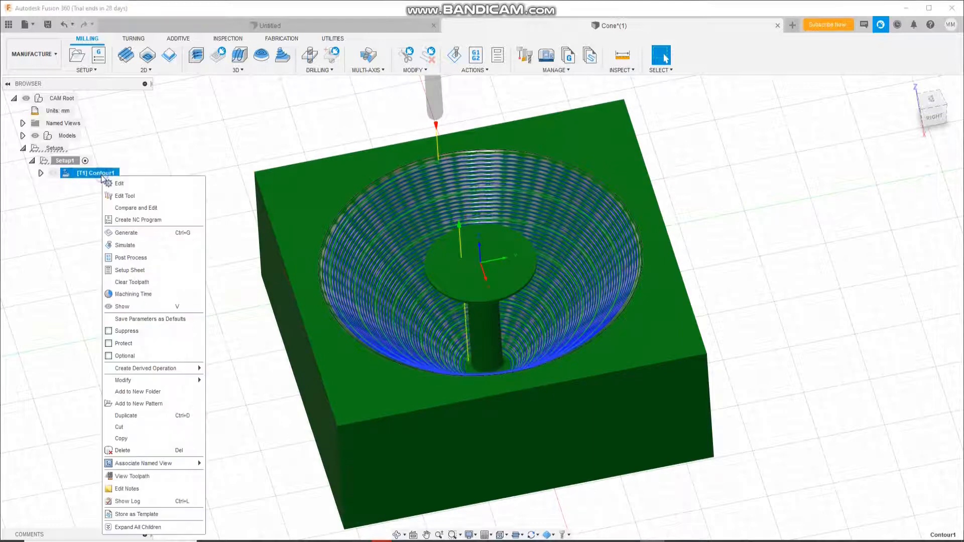
click(127, 245)
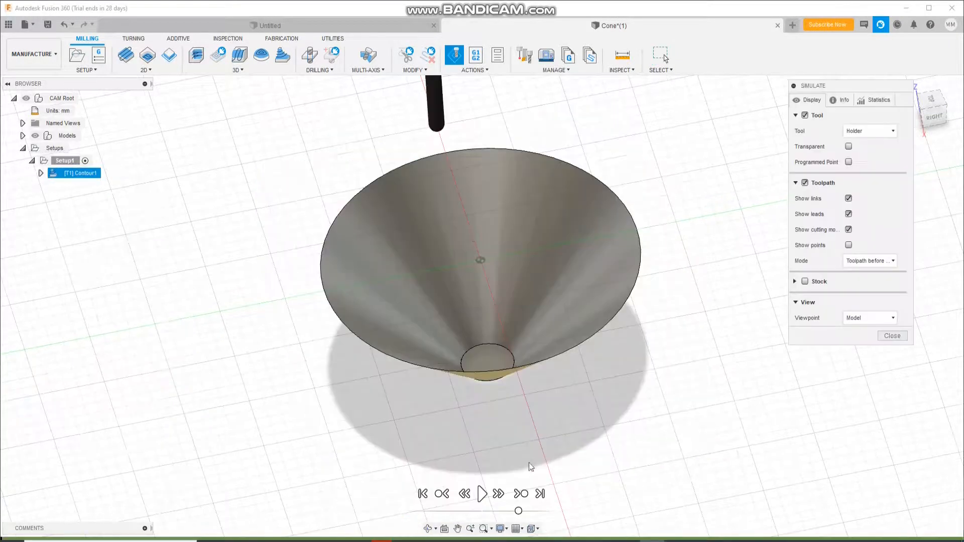
click(481, 494)
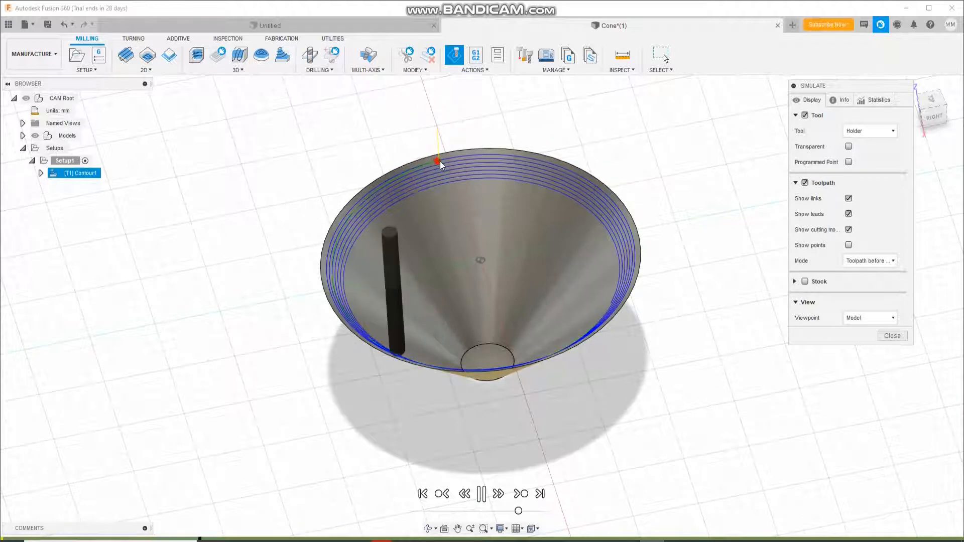
click(481, 494)
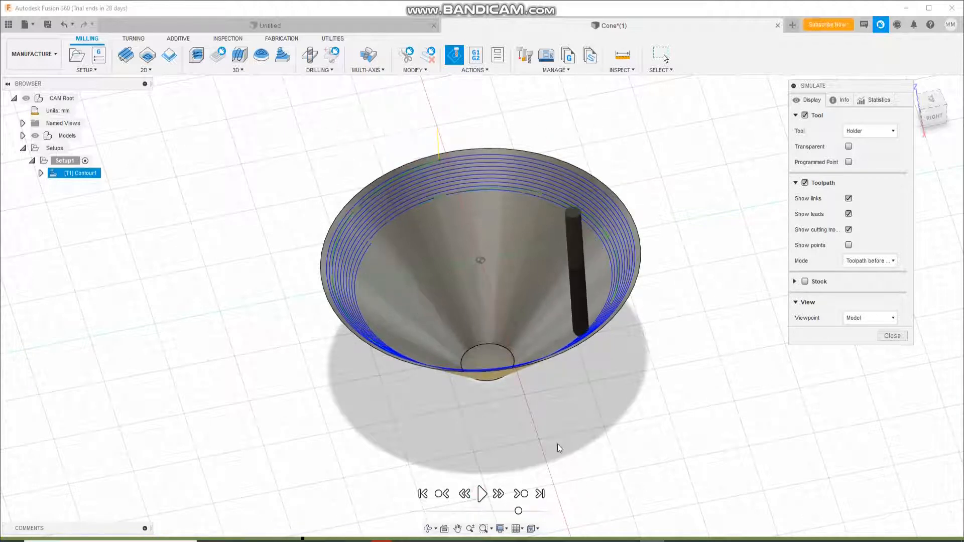
click(886, 337)
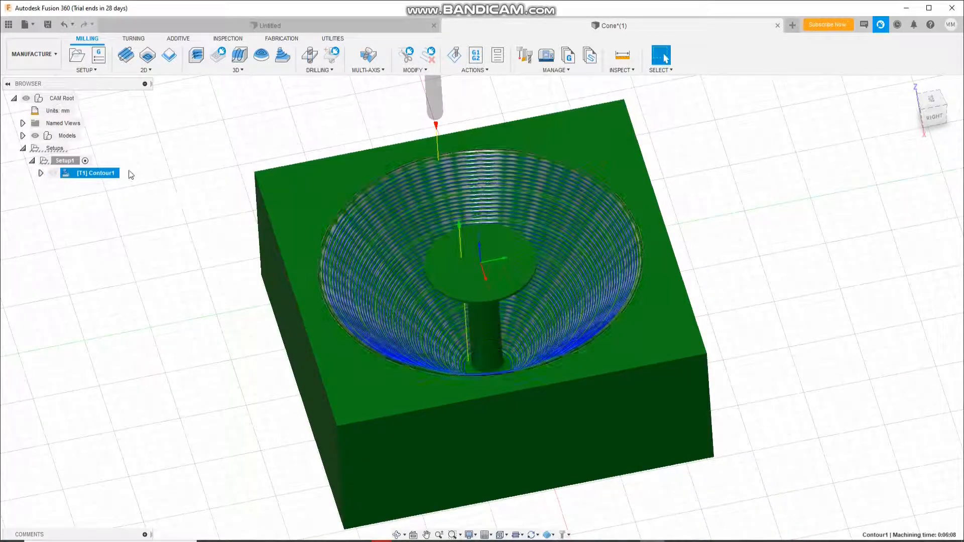
Step: Edit the contour operation to set its tool containment to Tool inside boundary and regenerate the toolpath
right_click(95, 174)
click(103, 179)
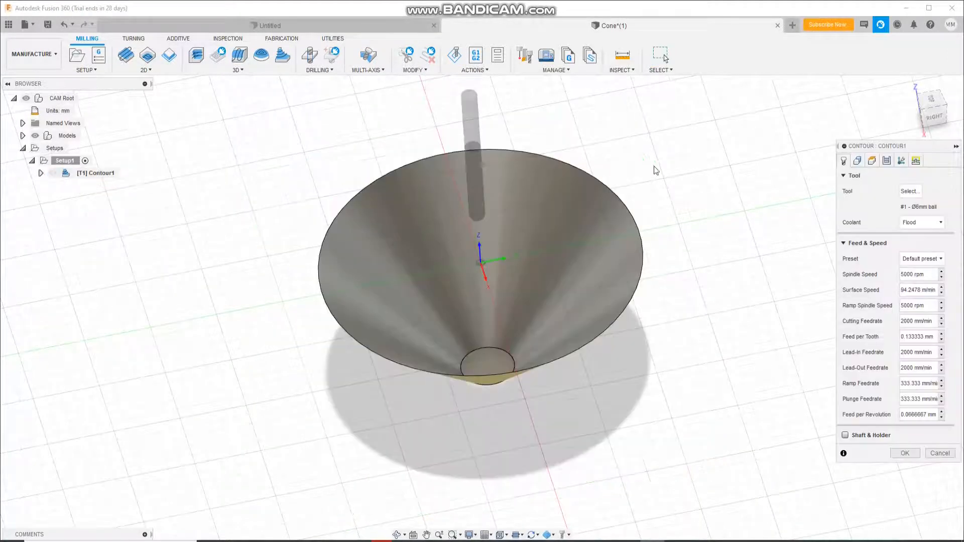
drag(876, 149, 815, 129)
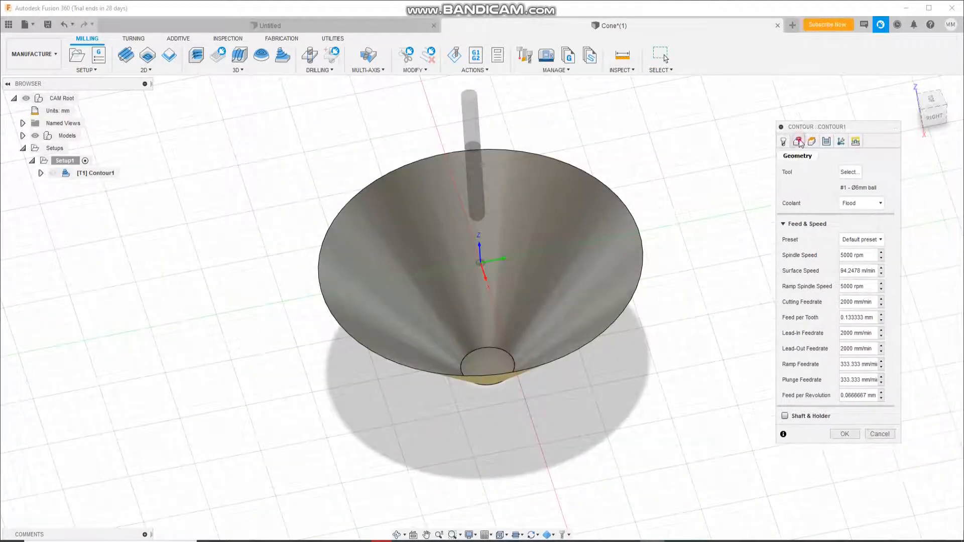
click(799, 142)
click(861, 205)
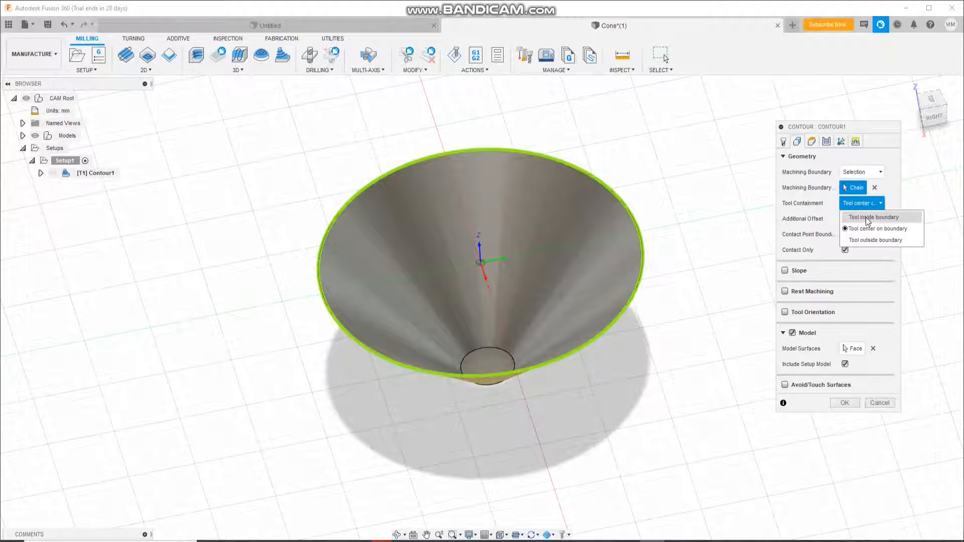
click(866, 228)
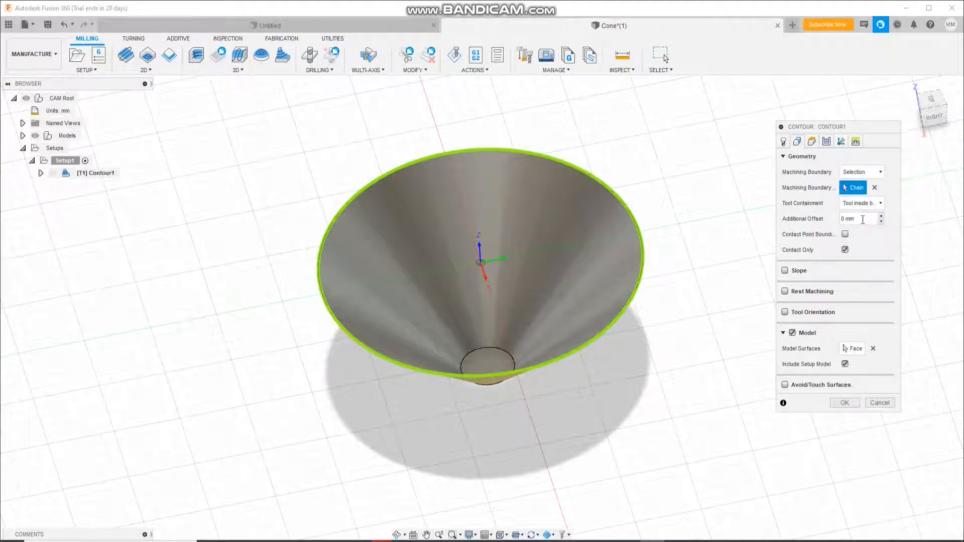
click(852, 402)
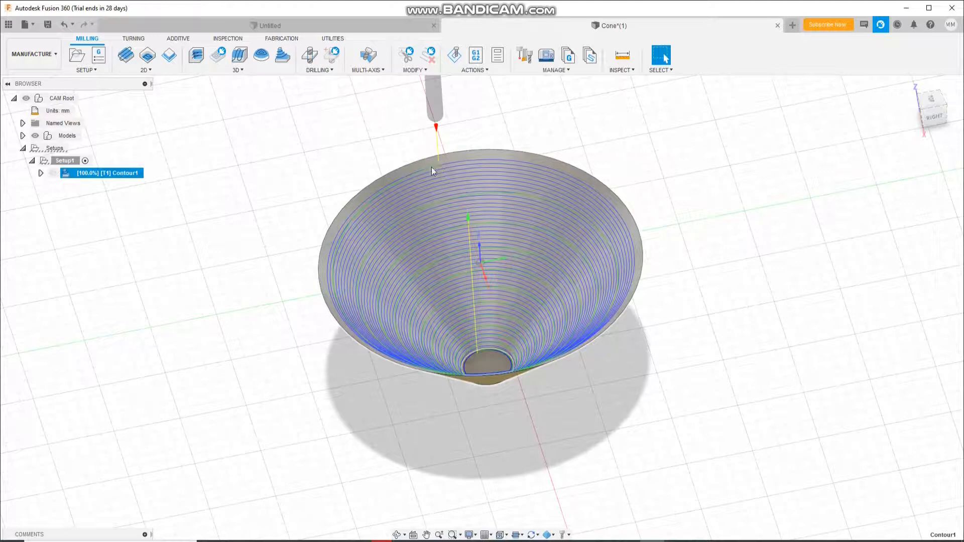
Step: Play the simulation with the tool kept inside the boundary to examine the passes near the rim, and close it
right_click(99, 176)
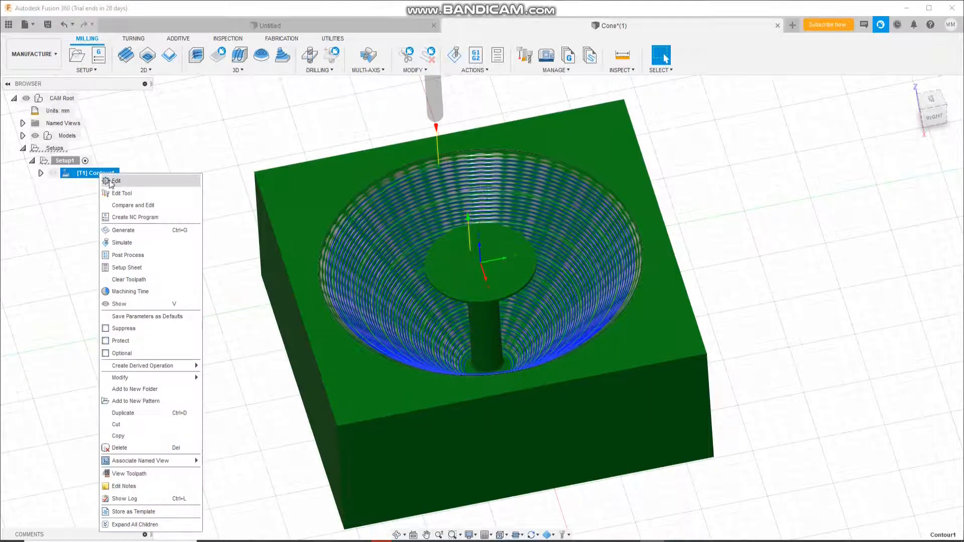
click(450, 56)
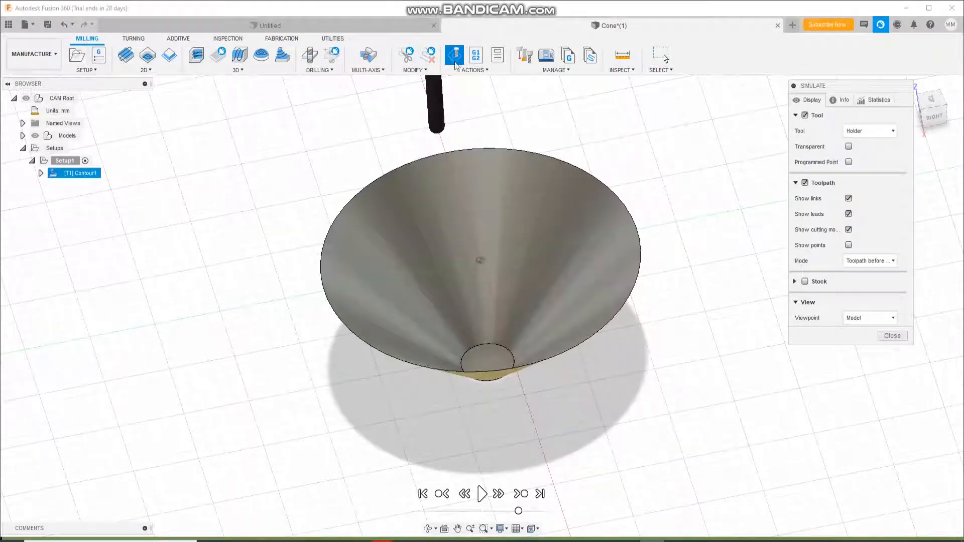
click(482, 494)
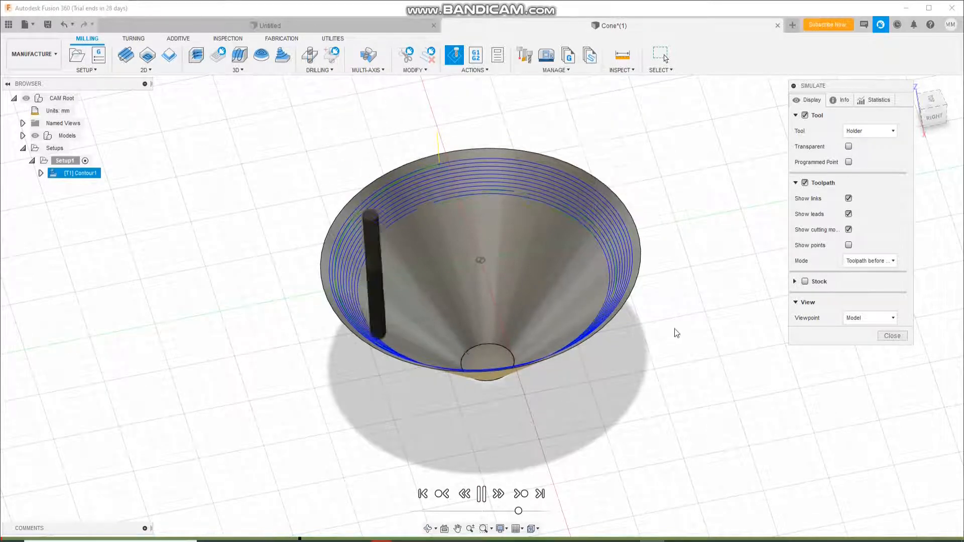
click(892, 335)
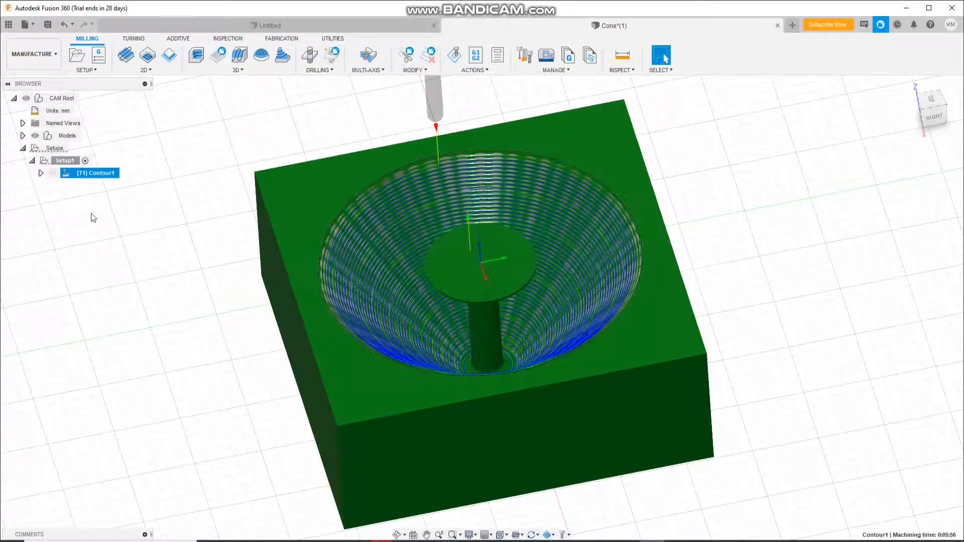
Step: Edit the contour operation to set its tool containment to Tool outside boundary and regenerate the toolpath
right_click(92, 177)
click(106, 184)
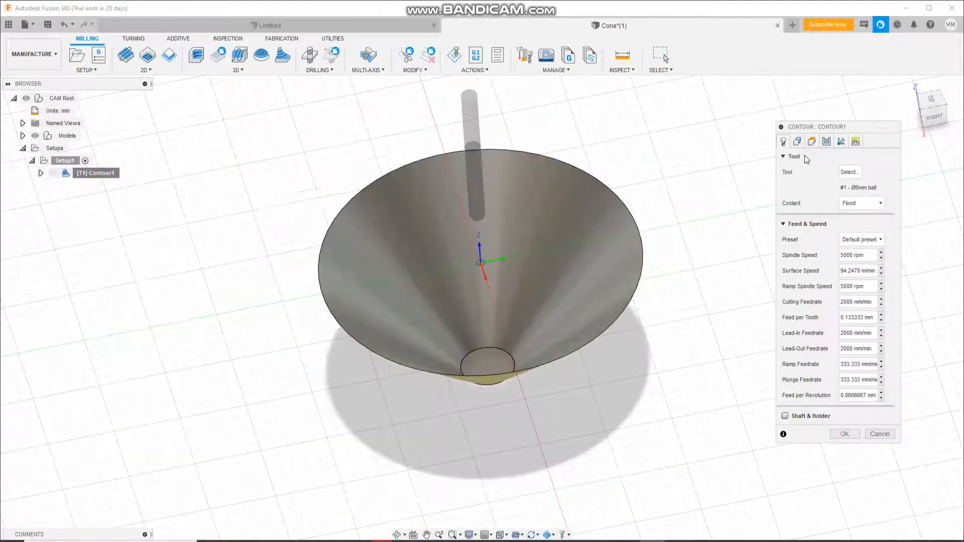
click(811, 141)
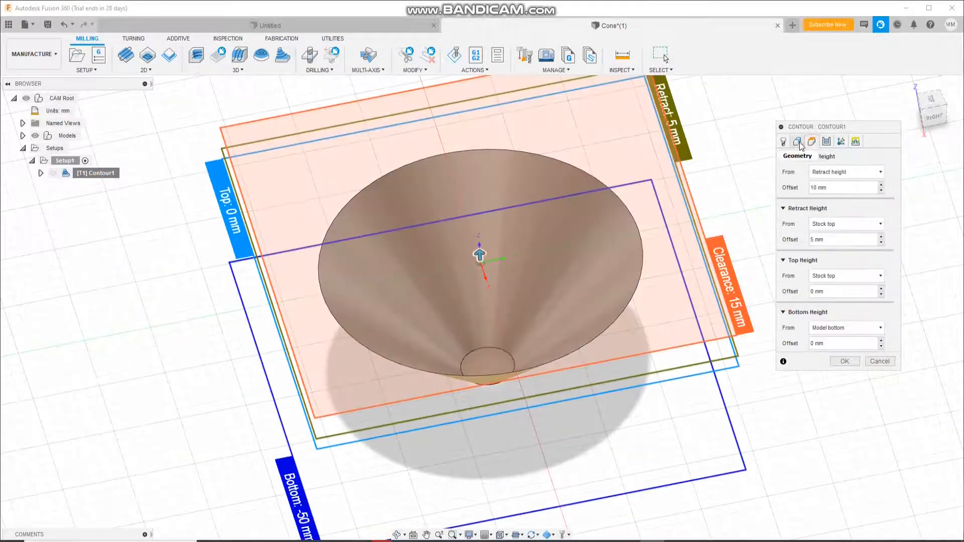
click(797, 141)
click(861, 203)
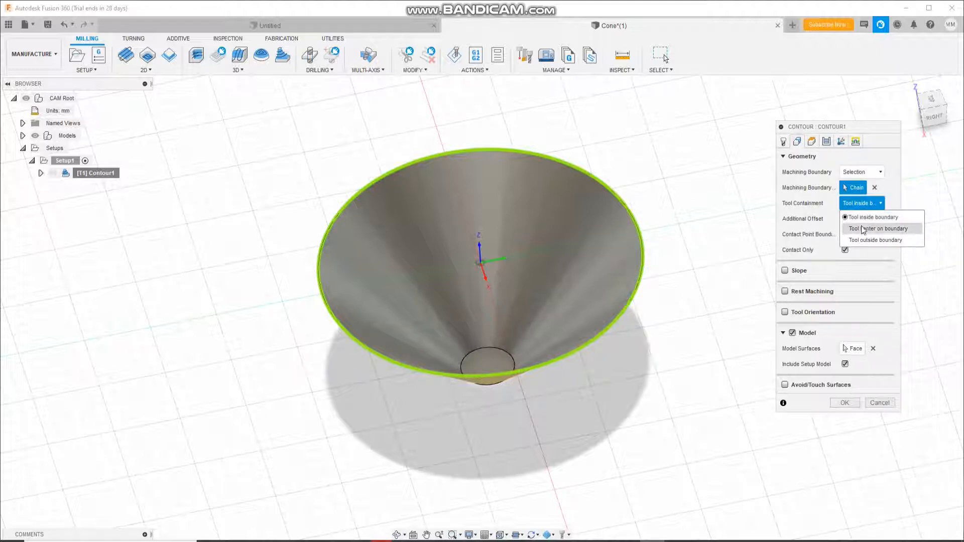
click(865, 241)
click(846, 402)
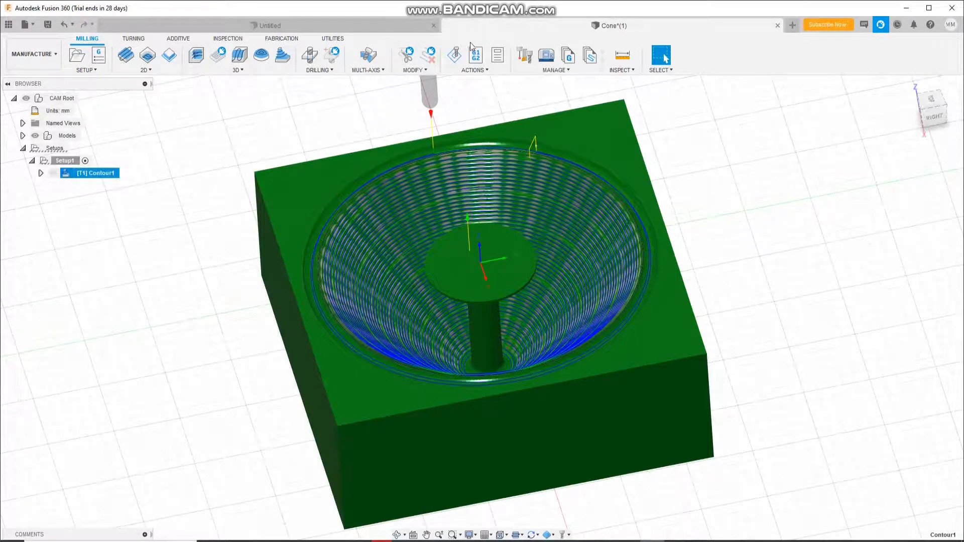
Step: Play the simulation with the tool allowed outside the boundary to examine the passes around the rim, and close it
click(455, 54)
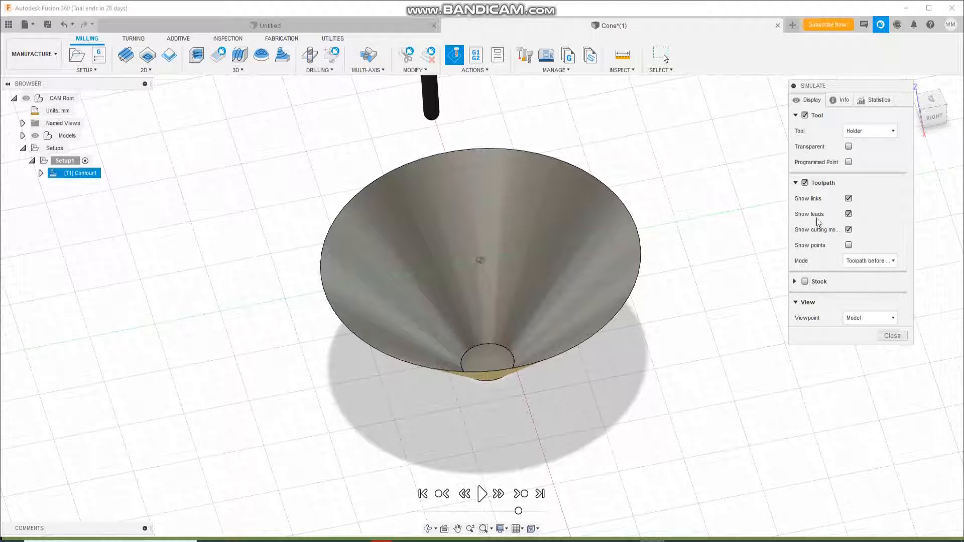
click(482, 494)
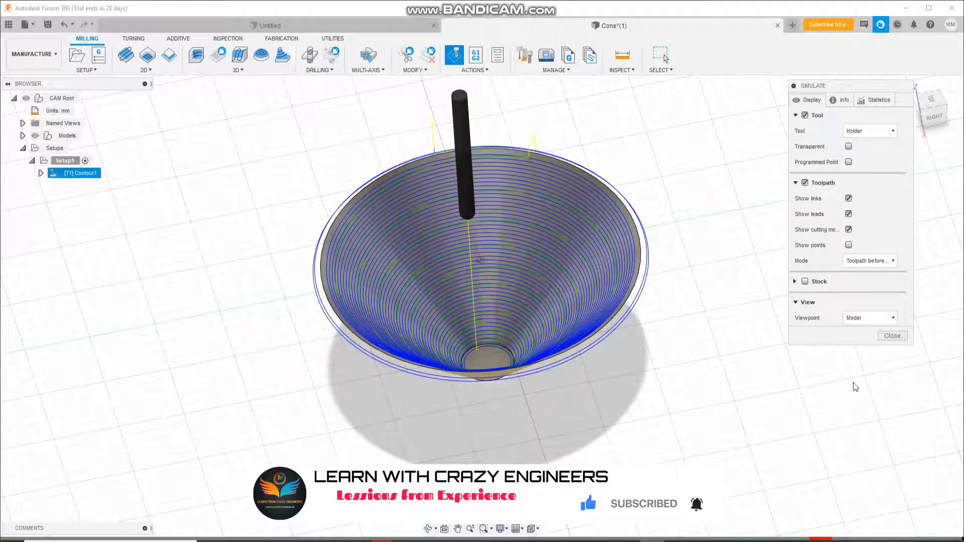
click(891, 335)
Step: Edit the contour operation to return its tool containment to Tool center on boundary and regenerate the toolpath
right_click(97, 176)
click(151, 179)
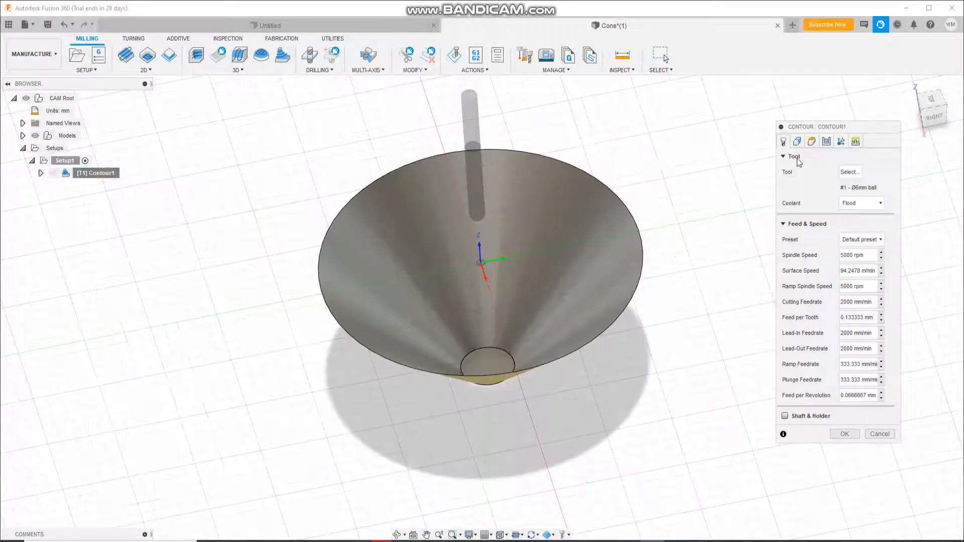
click(796, 143)
click(859, 203)
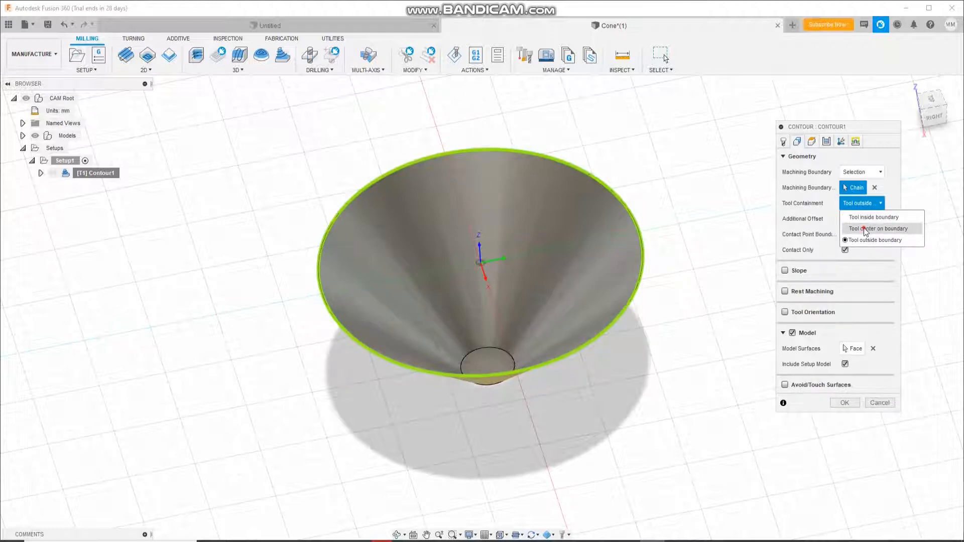
click(863, 229)
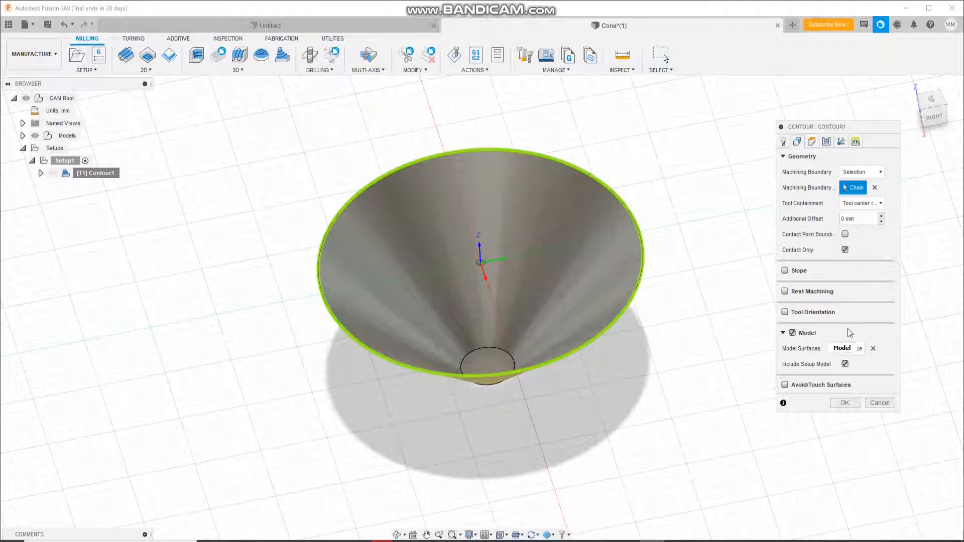
click(844, 403)
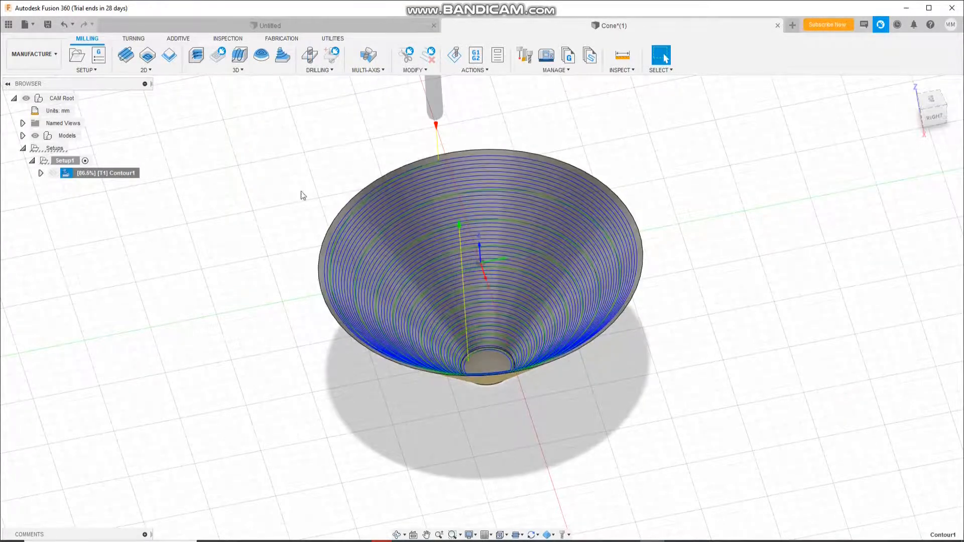
Step: Edit the contour operation to enable Avoid/Touch Surfaces with the cone's small bottom face selected, and regenerate the toolpath
right_click(114, 175)
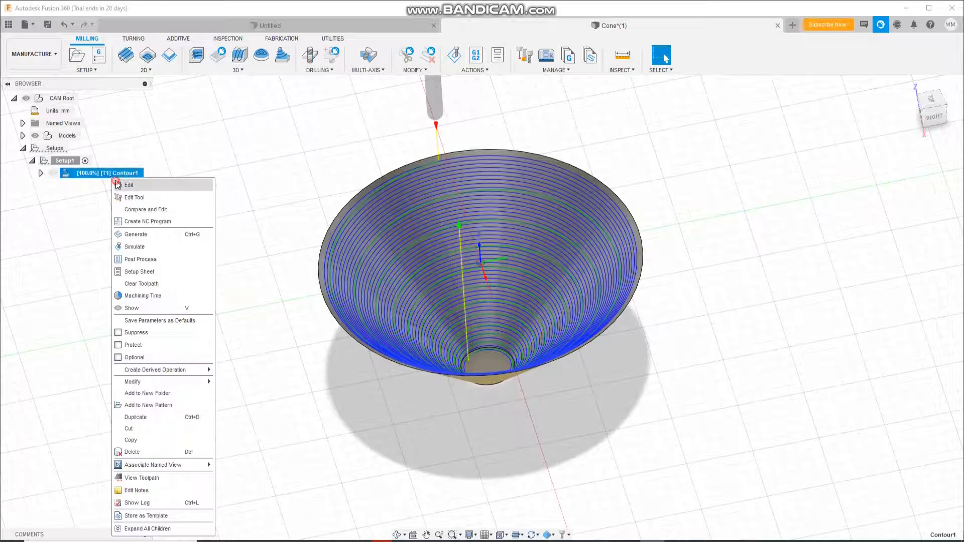
click(128, 184)
click(797, 141)
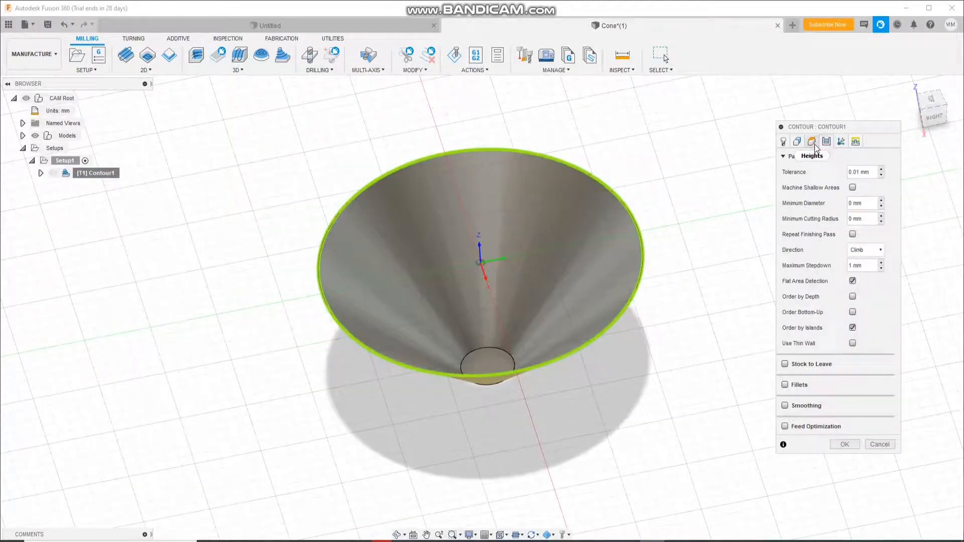
click(811, 141)
click(801, 144)
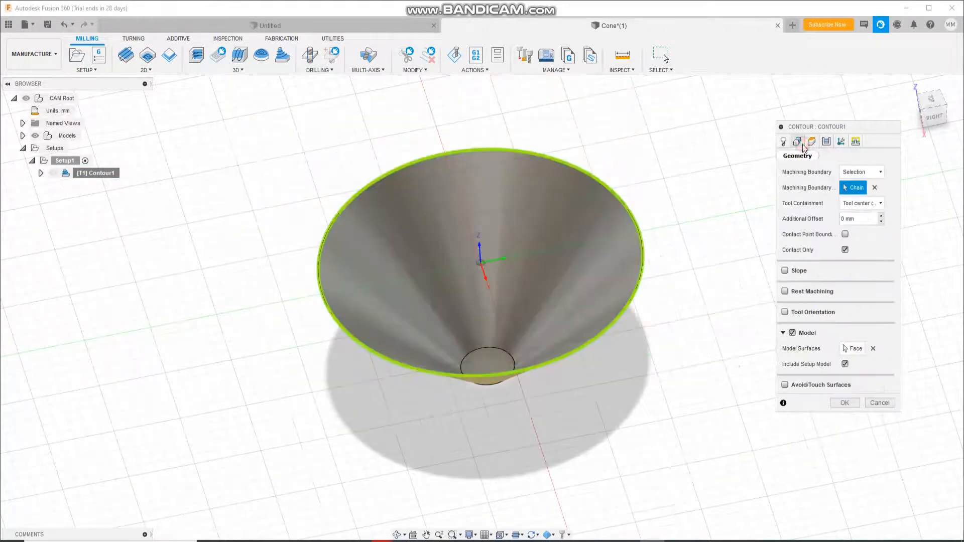
click(784, 385)
click(855, 401)
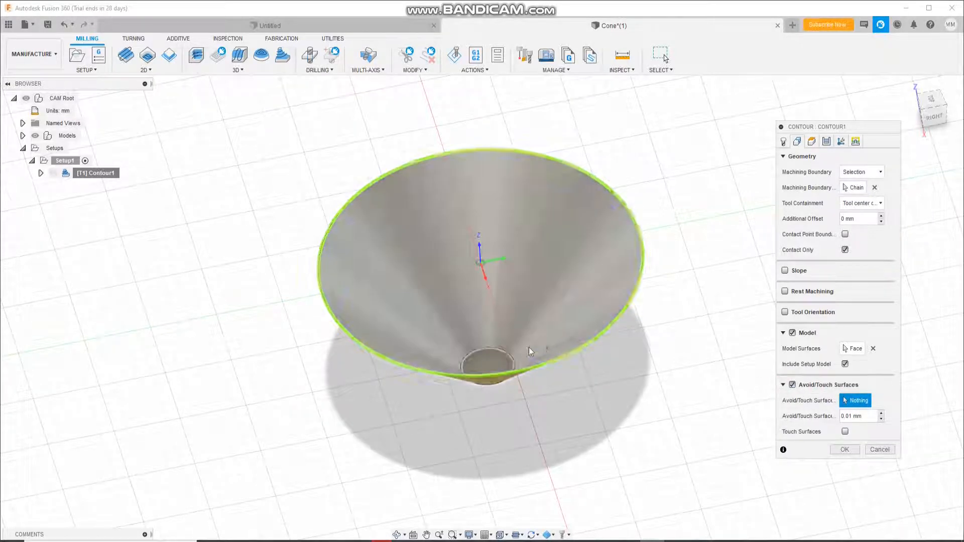
click(483, 360)
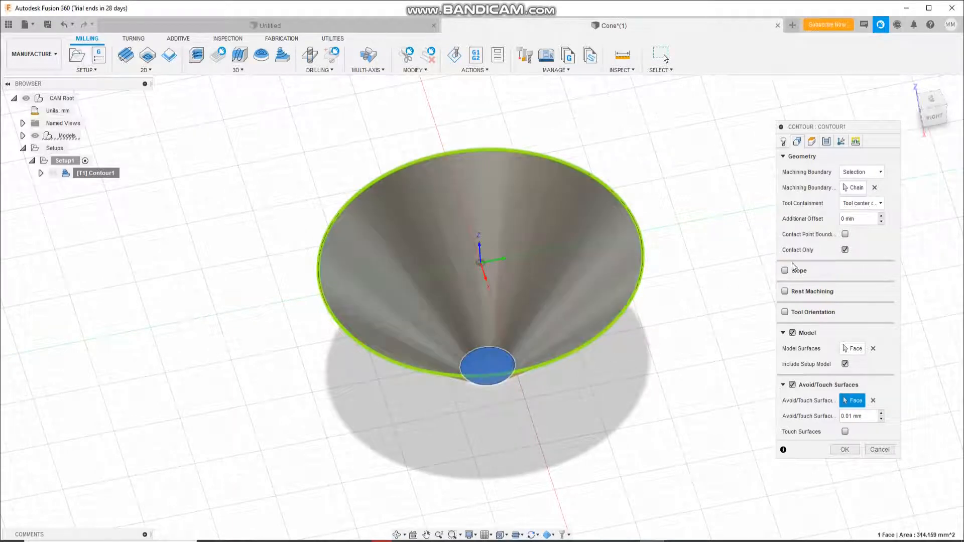
click(843, 449)
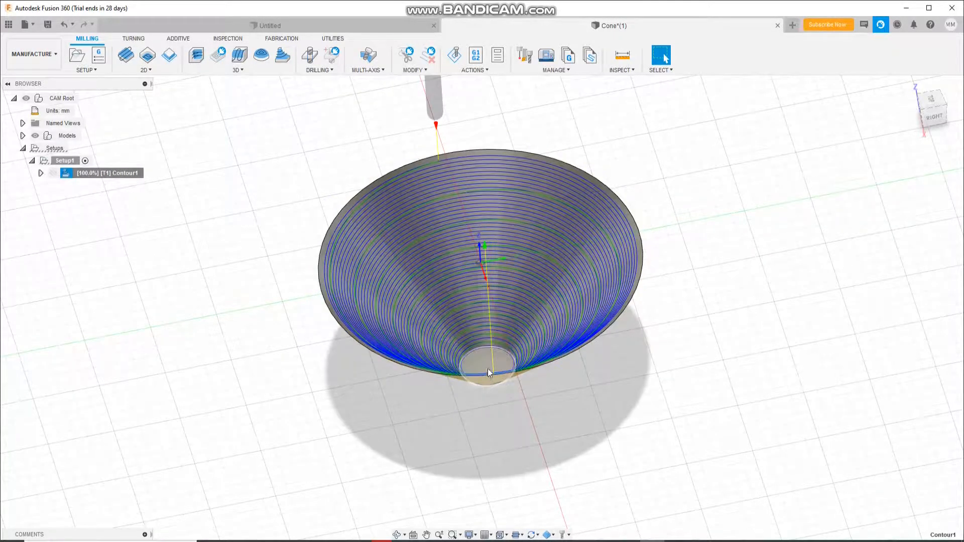
Step: Turn off the in-process stock display and reselect the contour operation to show its toolpath on the bare model
scroll(485, 365, up, 2)
scroll(486, 367, up, 3)
scroll(493, 368, down, 3)
scroll(493, 368, down, 3)
click(157, 214)
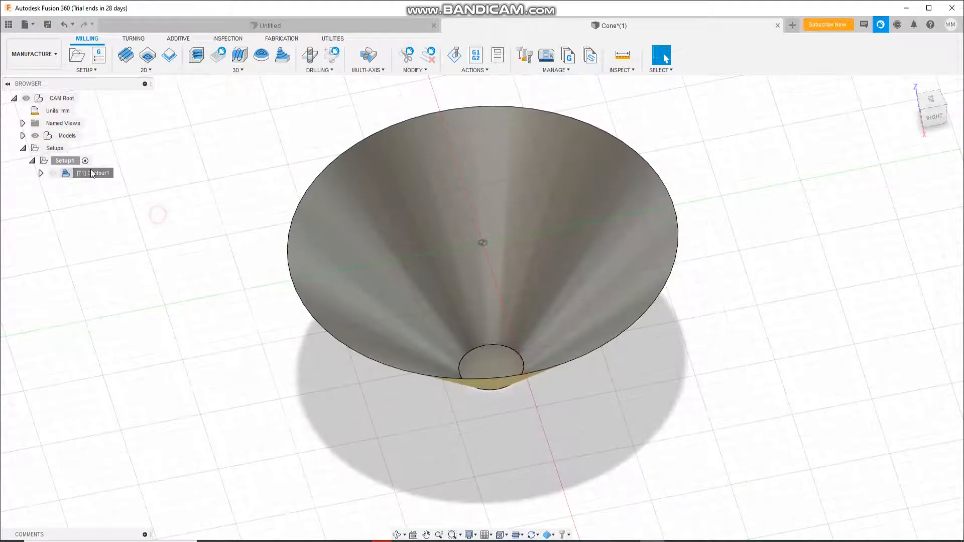
click(77, 173)
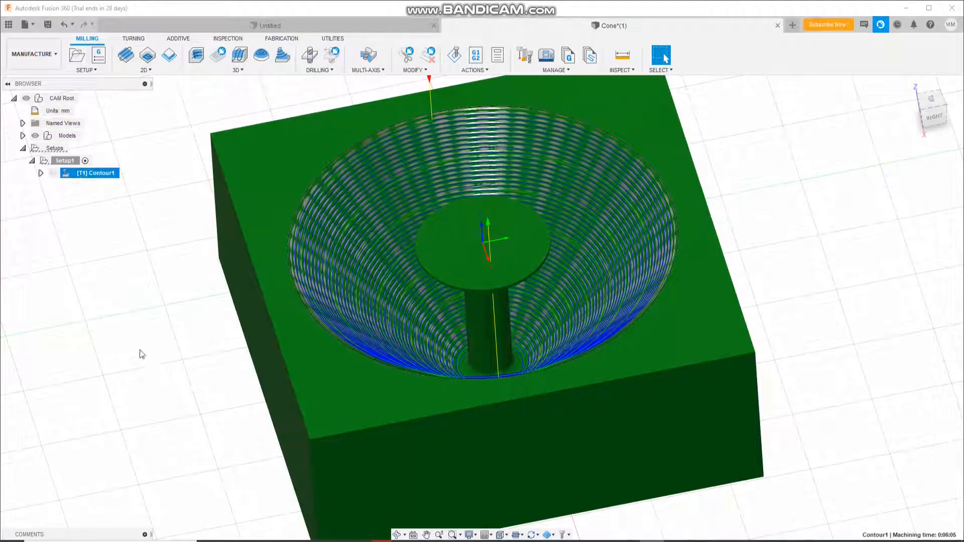
click(554, 535)
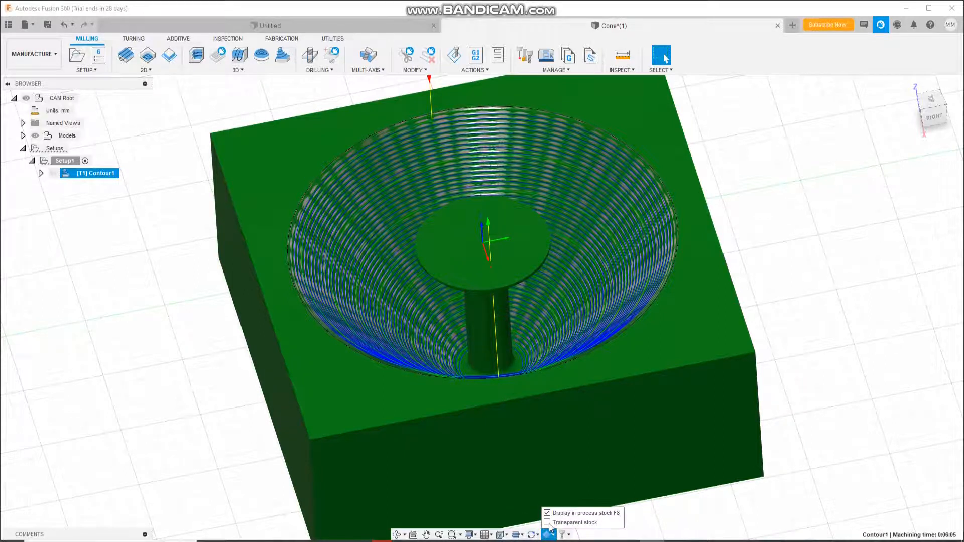
click(547, 514)
click(597, 408)
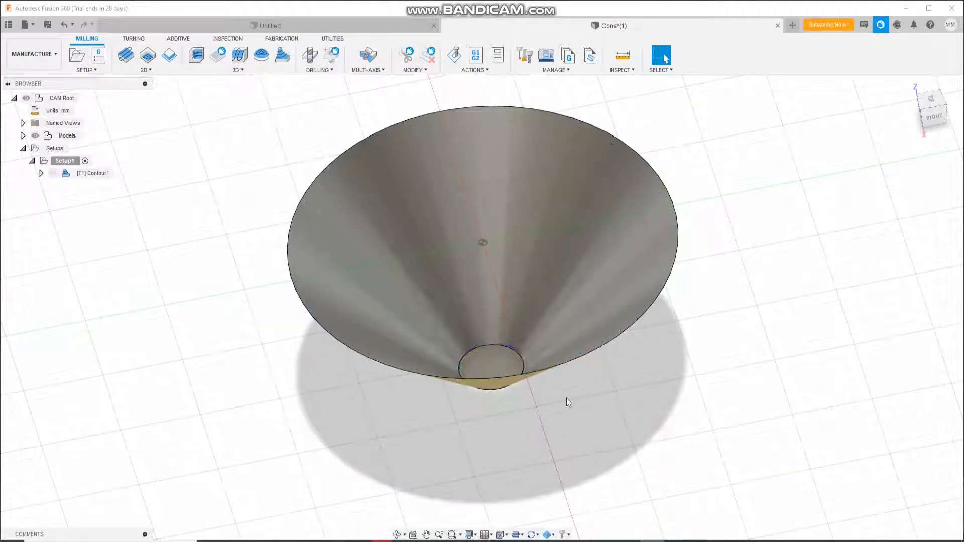
click(76, 173)
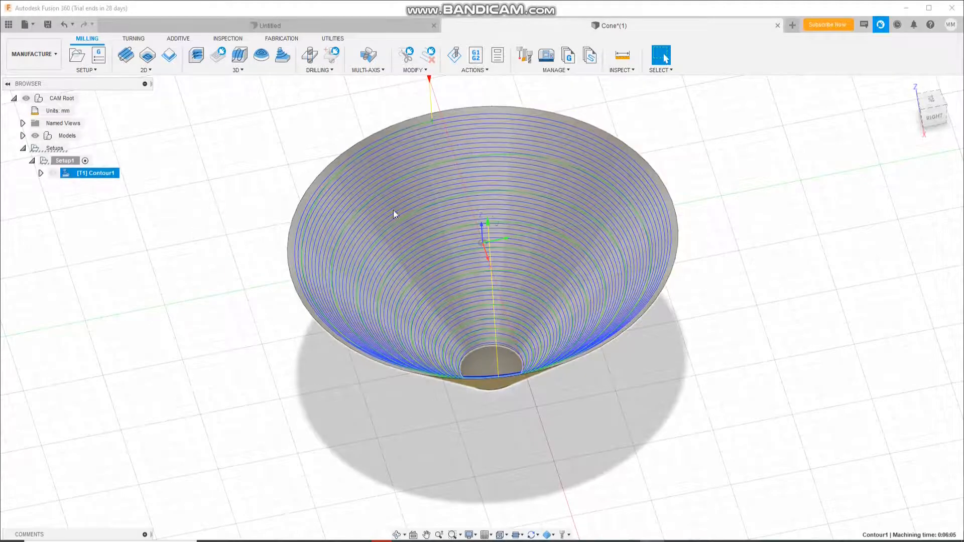
Step: Play the simulation at a faster speed to examine the passes near the avoided bottom face, and close it
scroll(483, 354, up, 3)
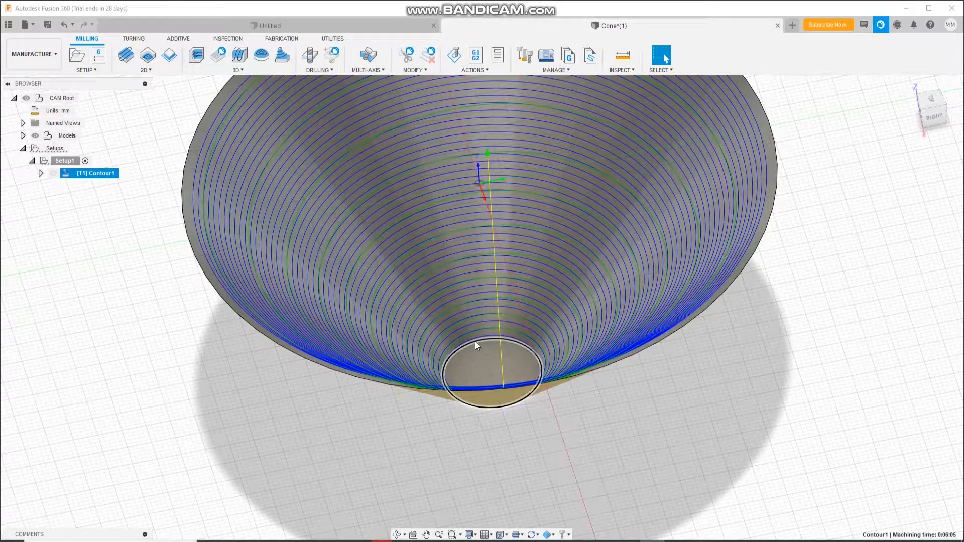
scroll(501, 439, down, 3)
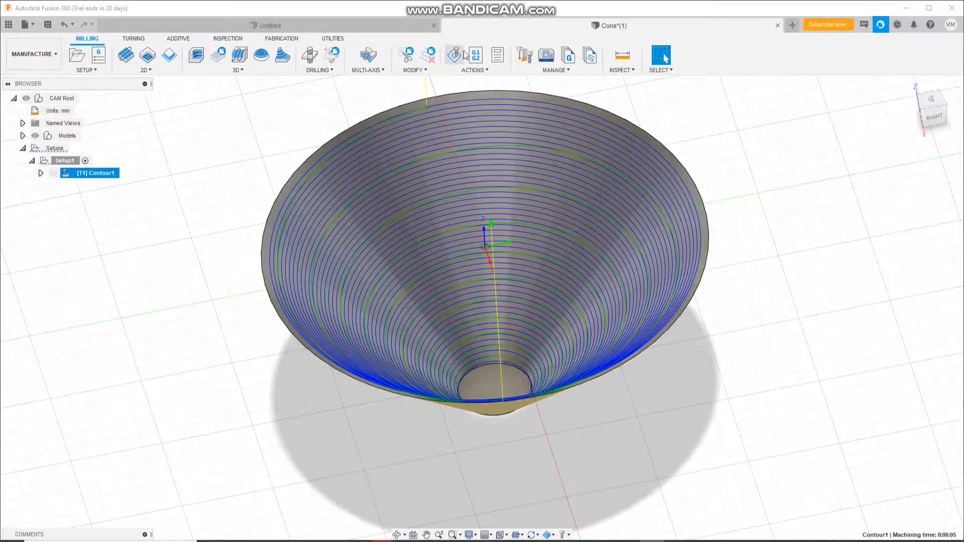
click(454, 54)
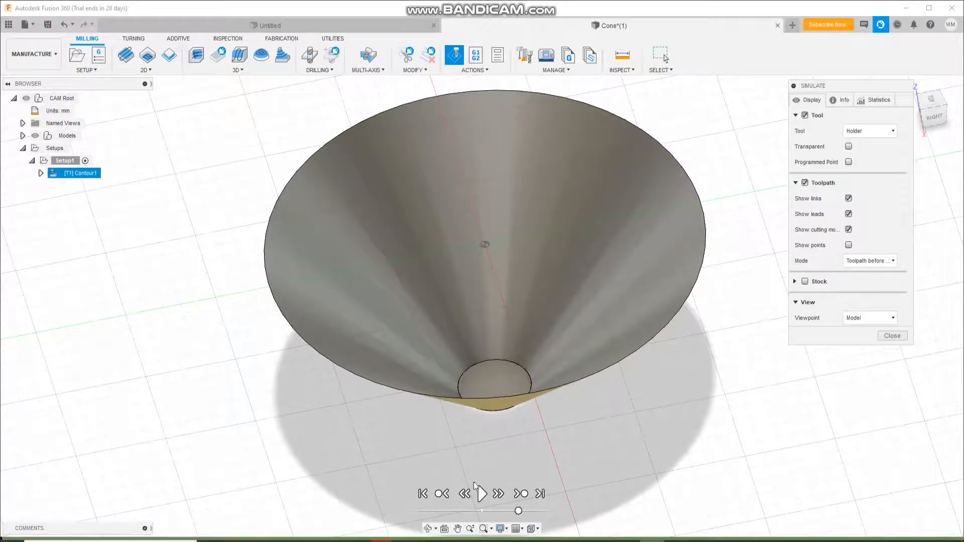
click(481, 493)
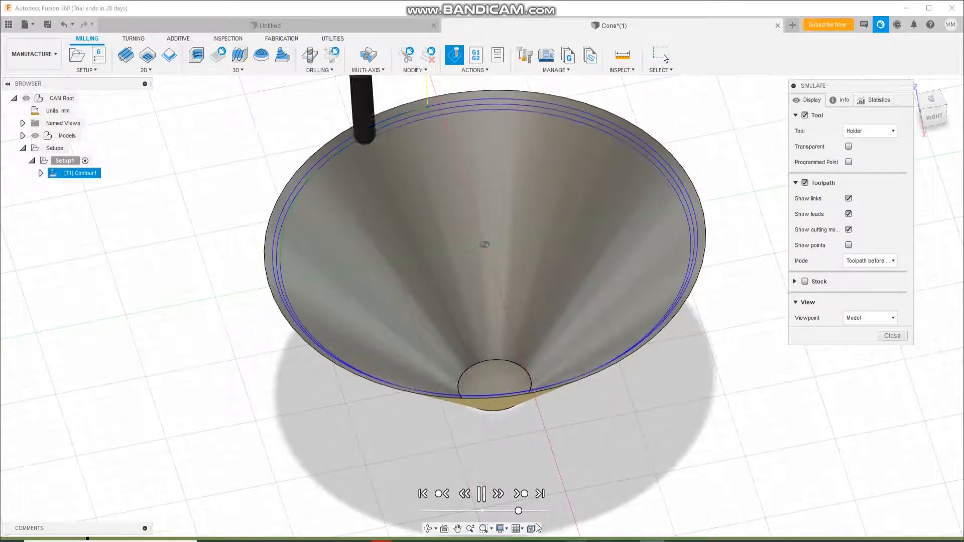
drag(518, 511, 528, 511)
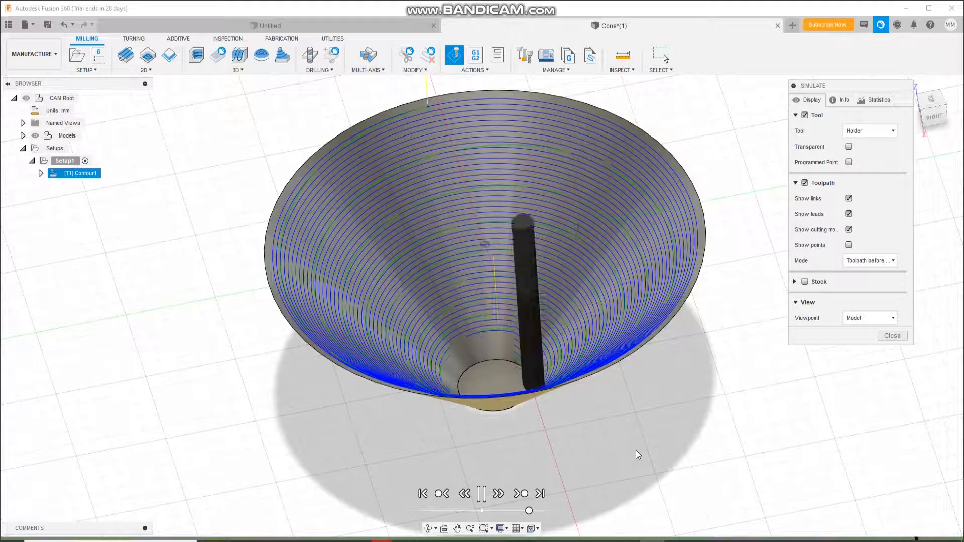
click(891, 336)
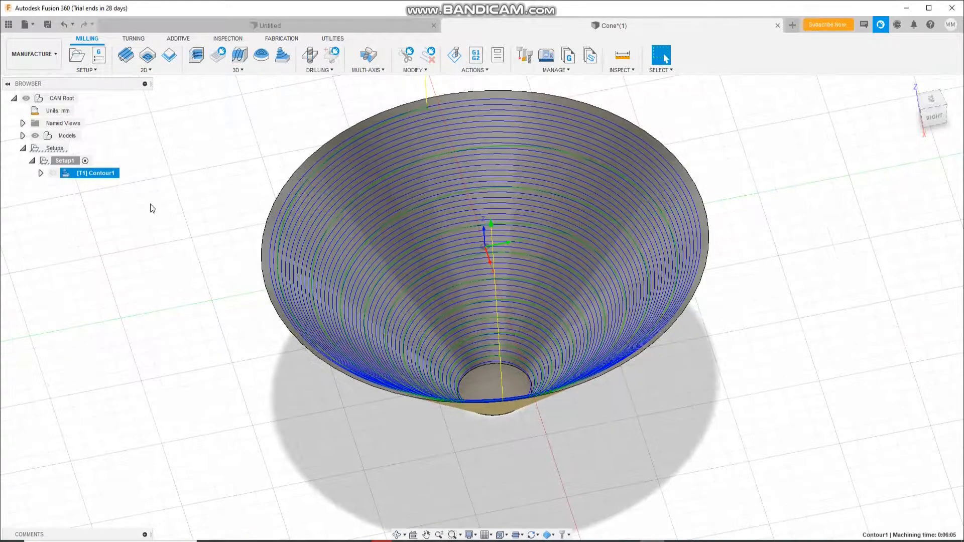
Step: Edit the contour operation to disable Avoid/Touch Surfaces, regenerate the toolpath and inspect the passes around the bottom face
right_click(115, 176)
click(131, 184)
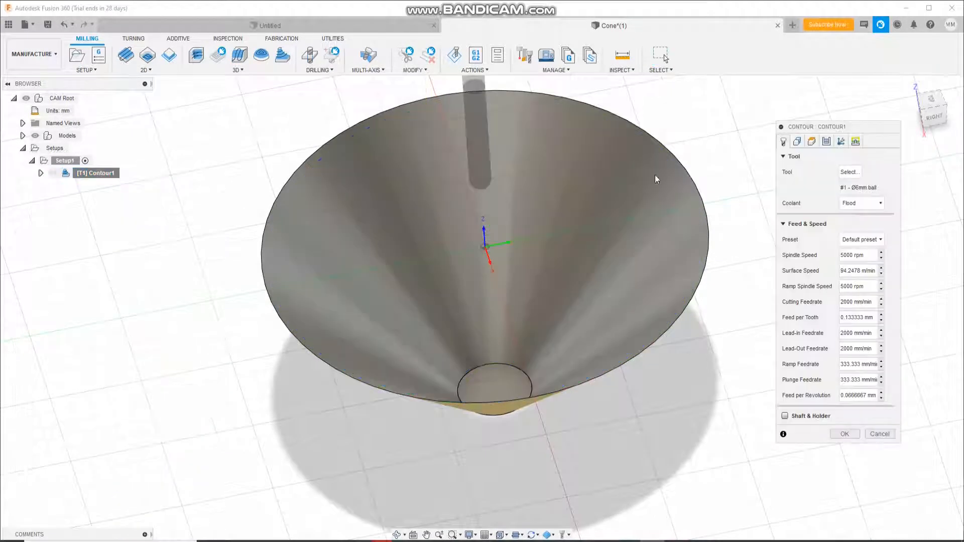
click(811, 142)
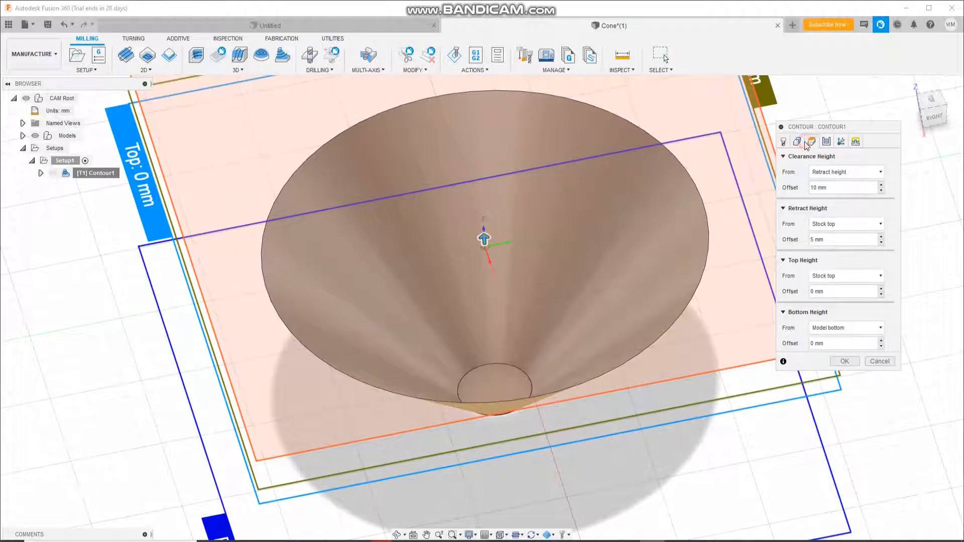
click(796, 142)
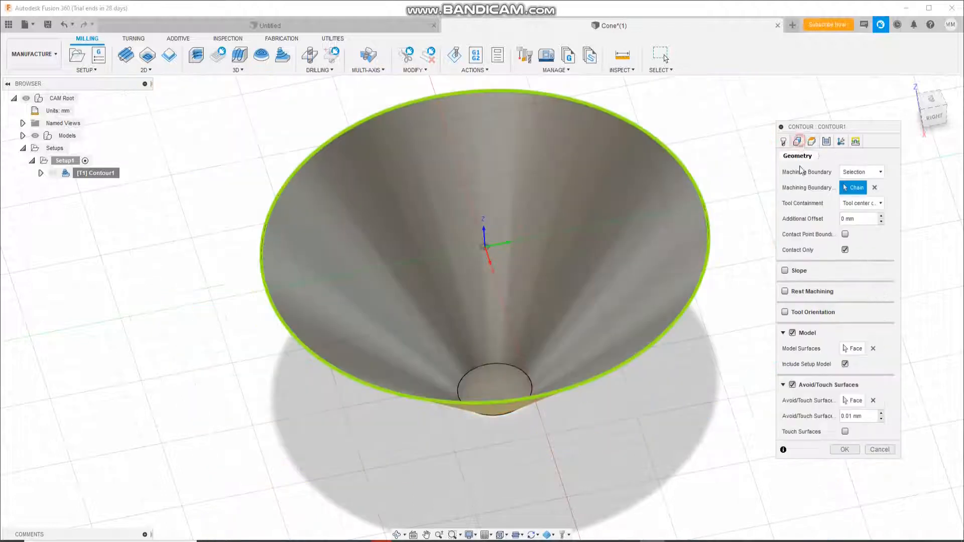
click(803, 385)
click(844, 404)
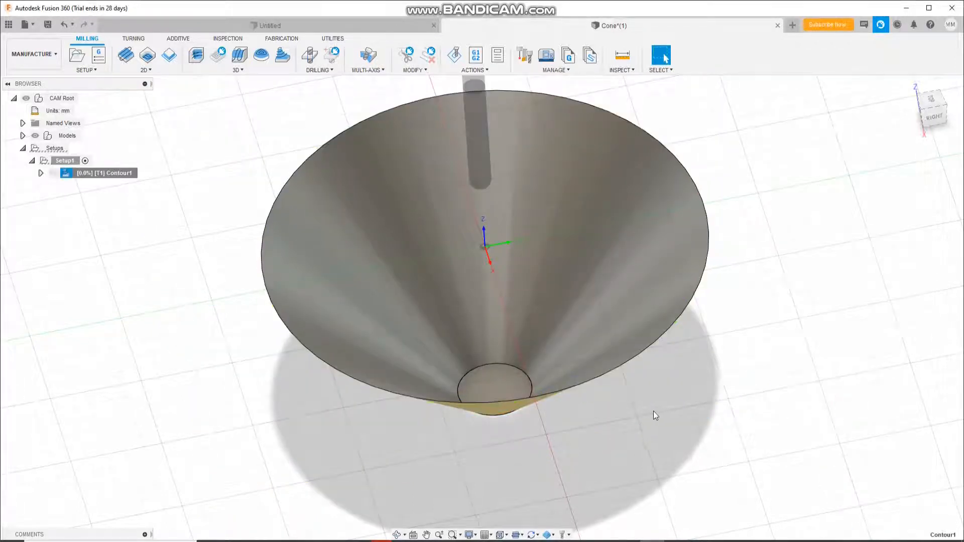
scroll(481, 401, up, 5)
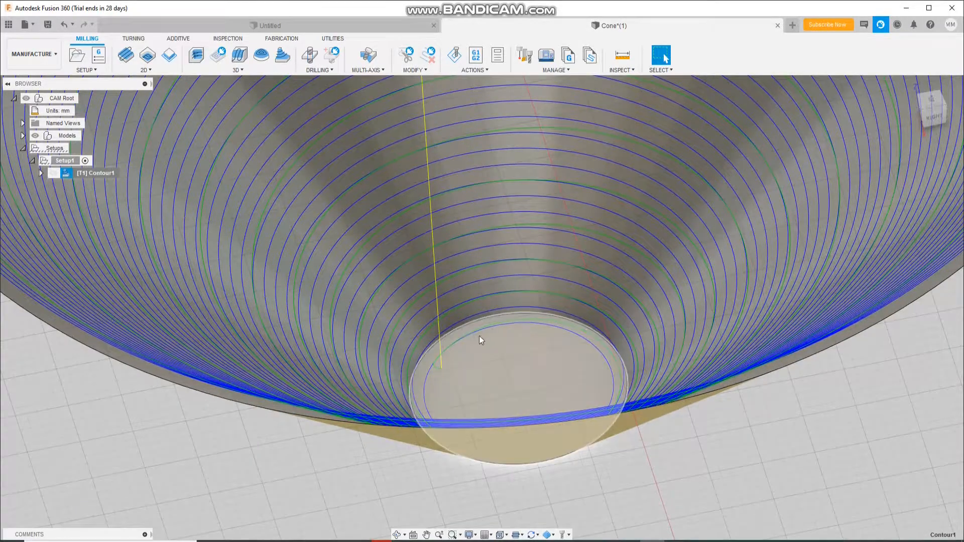
scroll(478, 346, down, 5)
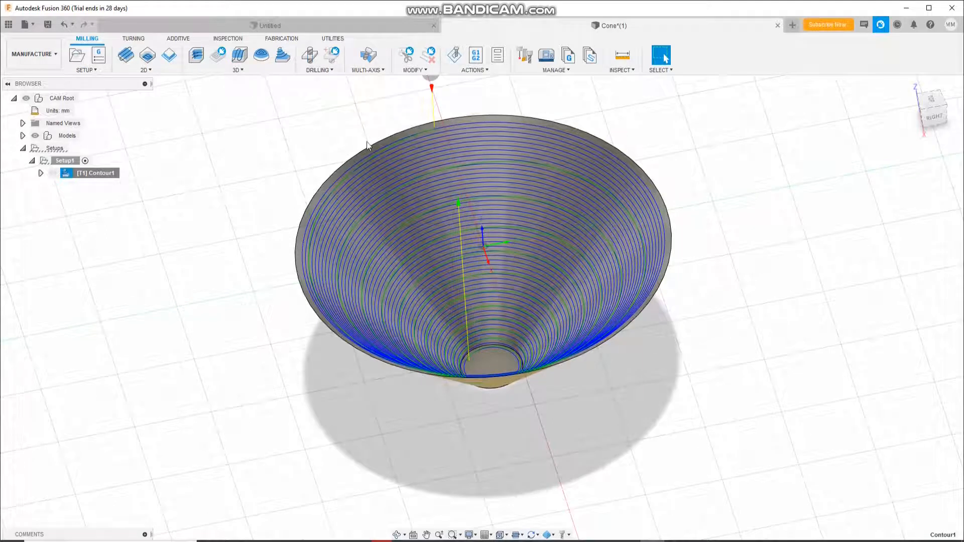
Step: Re-enable Avoid/Touch Surfaces in the contour operation, select the small bottom face as the surface to avoid, and regenerate the toolpath
right_click(80, 173)
click(88, 184)
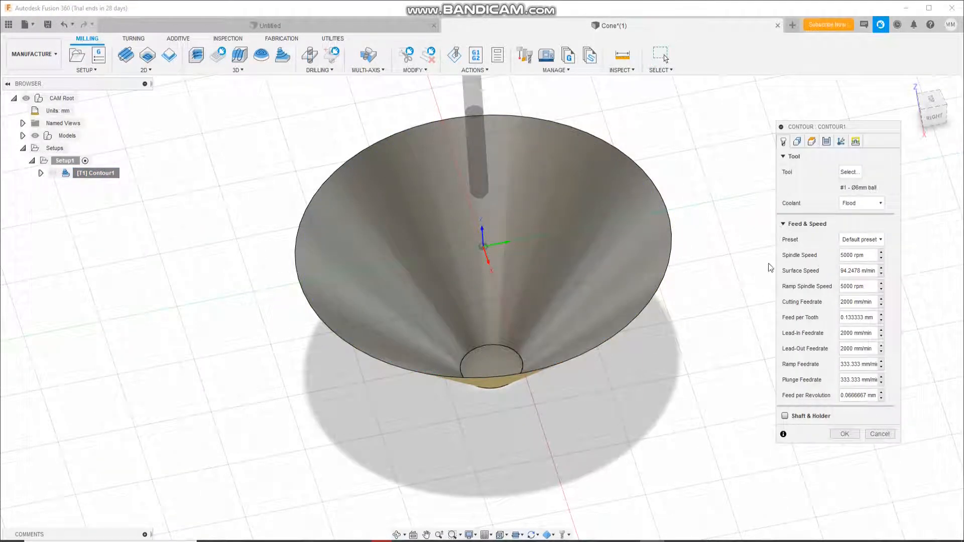
click(799, 141)
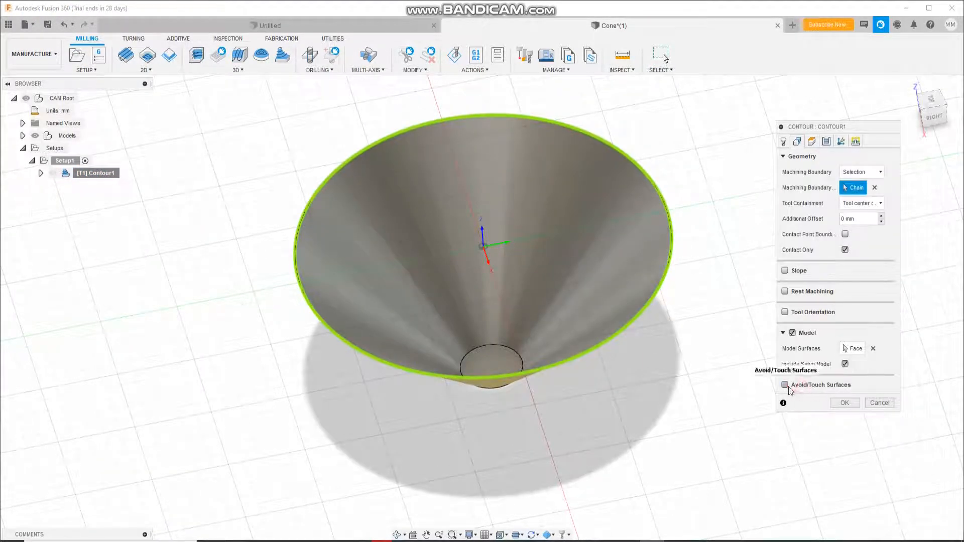
click(808, 385)
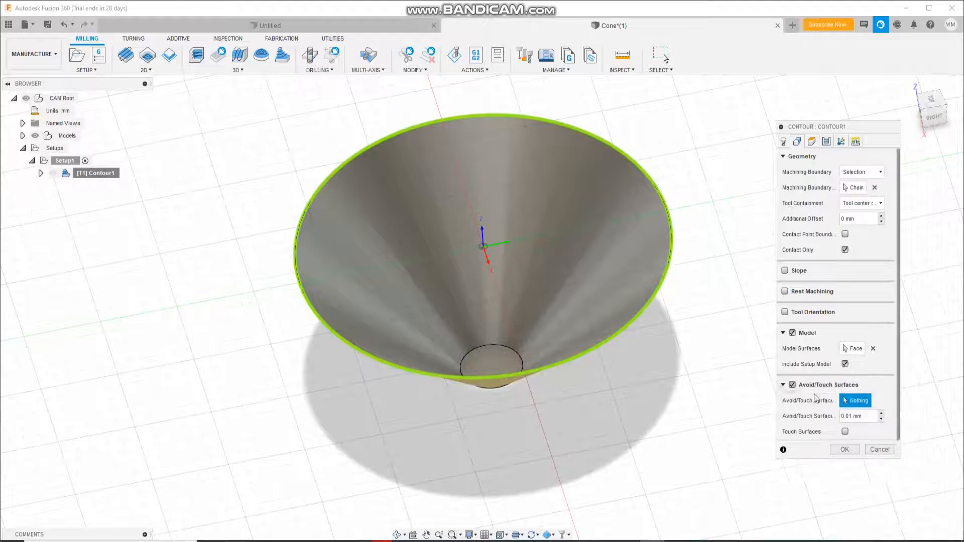
click(496, 367)
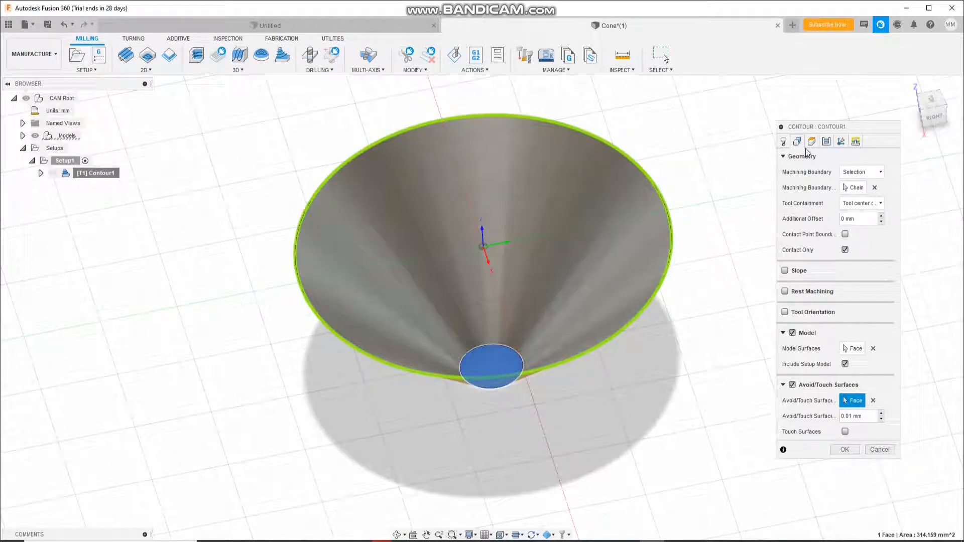
click(846, 449)
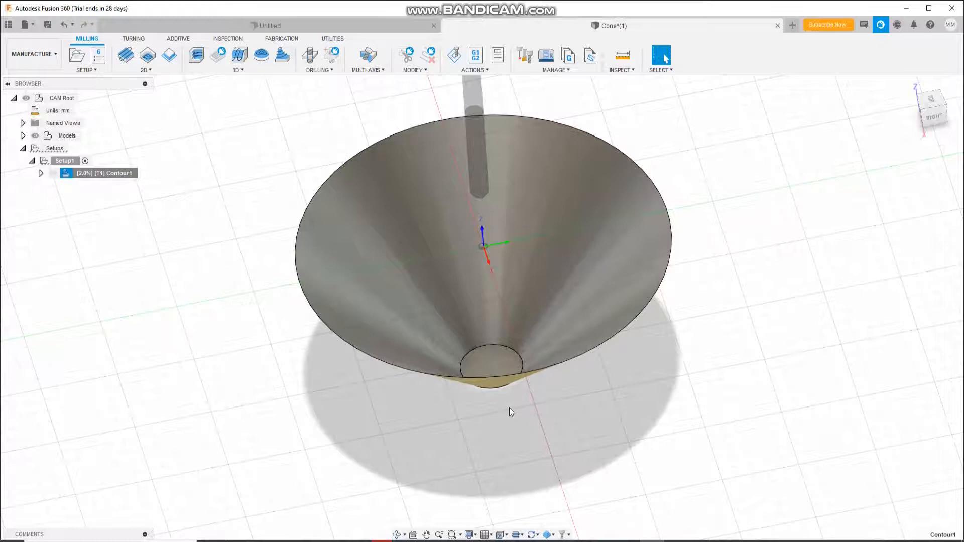
Step: Edit the contour operation's passes to set the cutting direction to Conventional and regenerate the toolpath
right_click(92, 176)
click(103, 181)
click(826, 142)
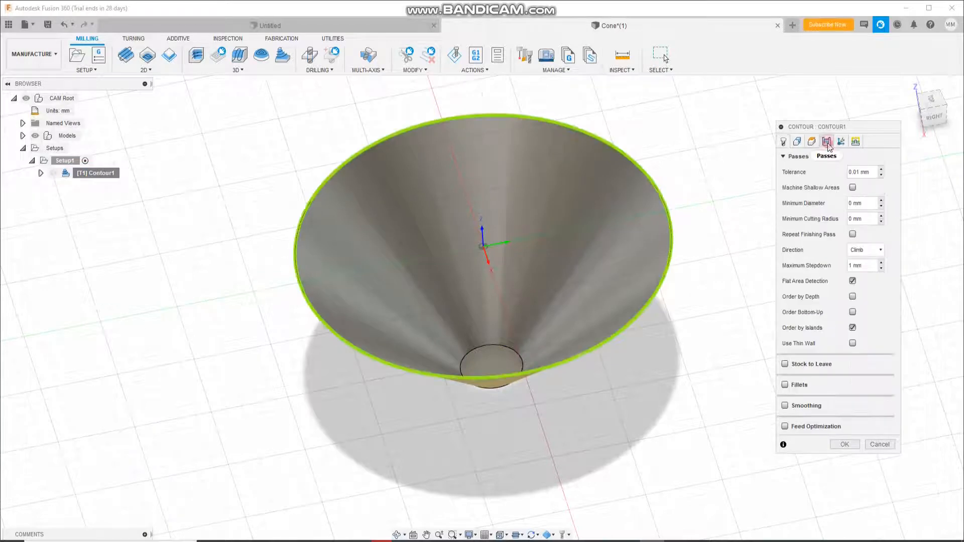
click(878, 251)
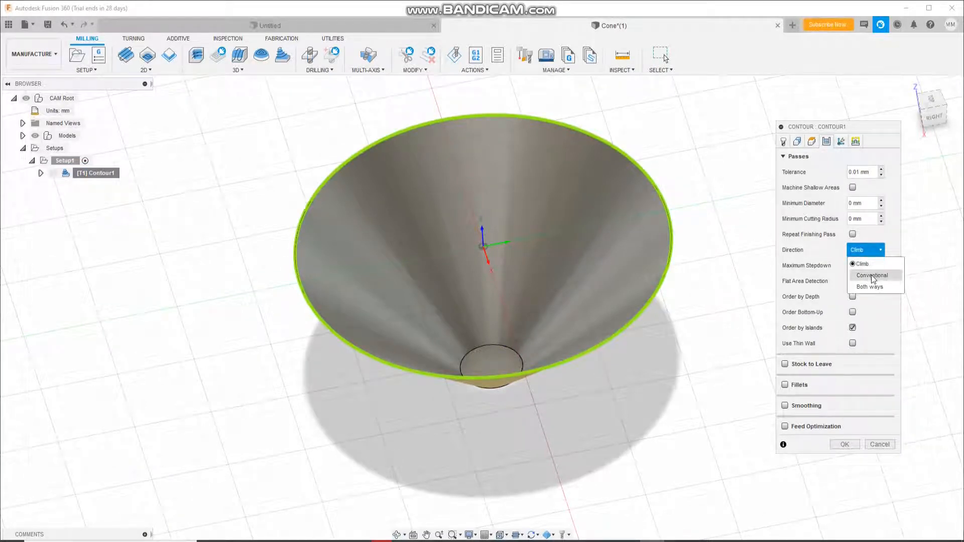
click(871, 275)
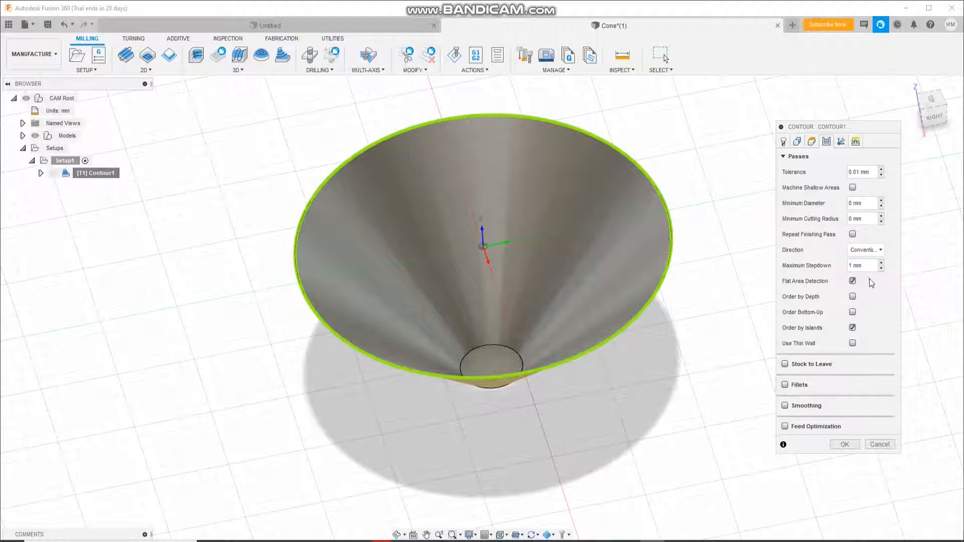
click(845, 444)
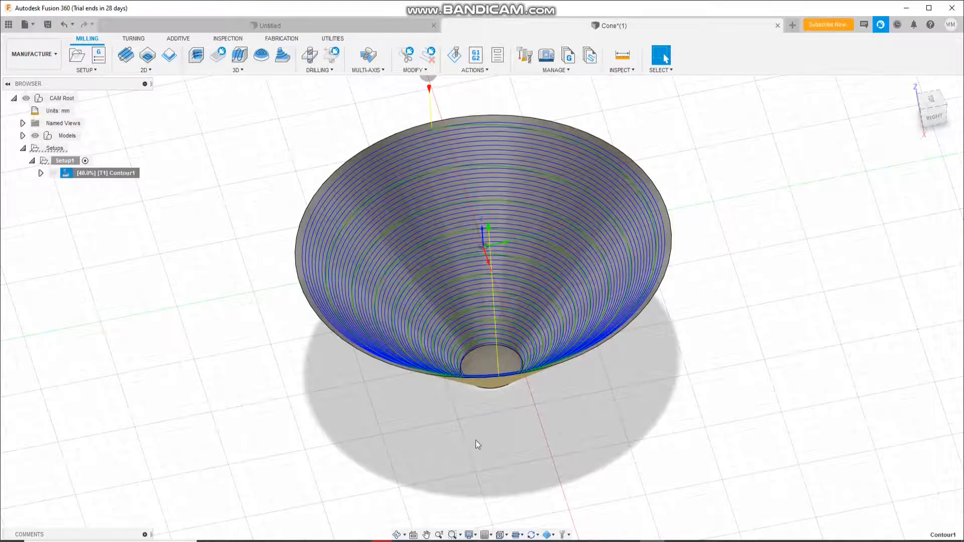
Step: Play the simulation of the conventional-direction contour passes to examine the tool motion down the cone, and close it
click(455, 55)
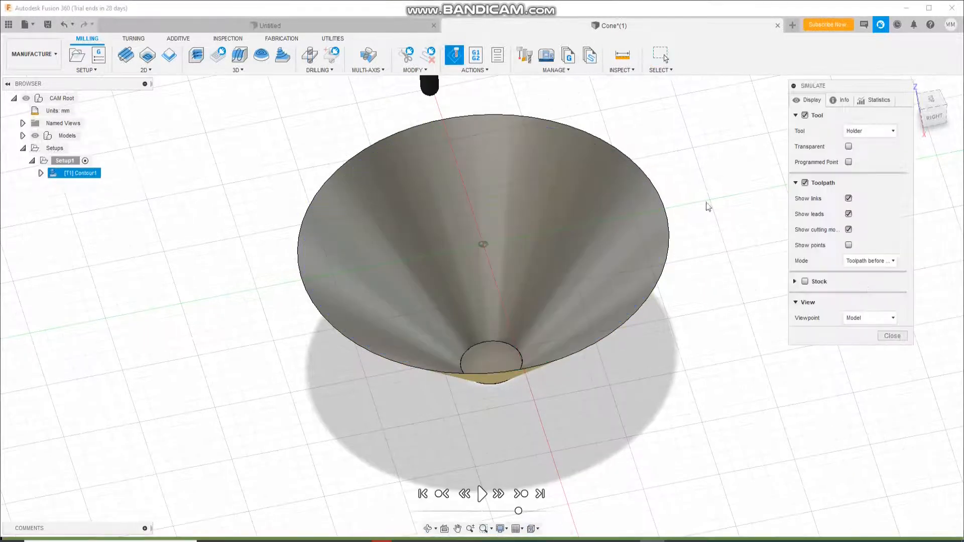
click(482, 493)
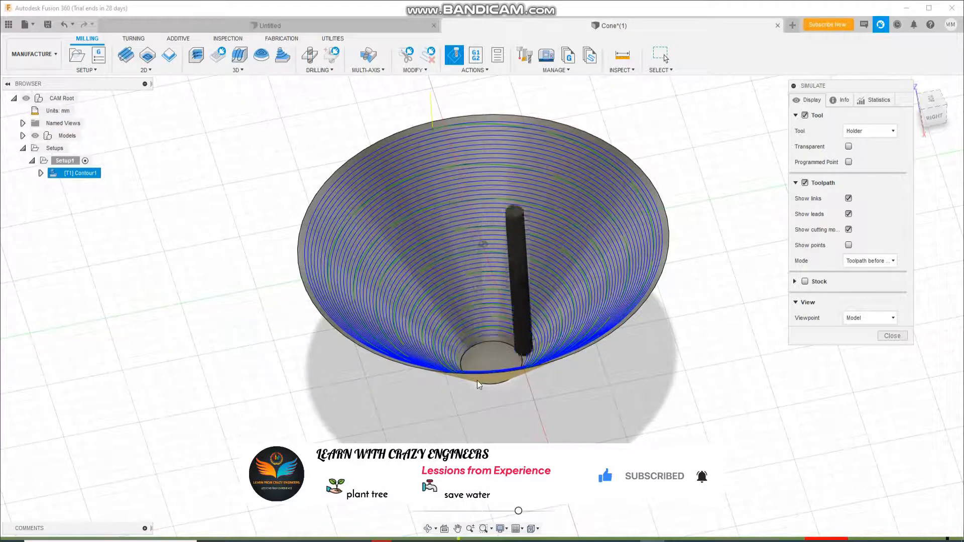
click(892, 337)
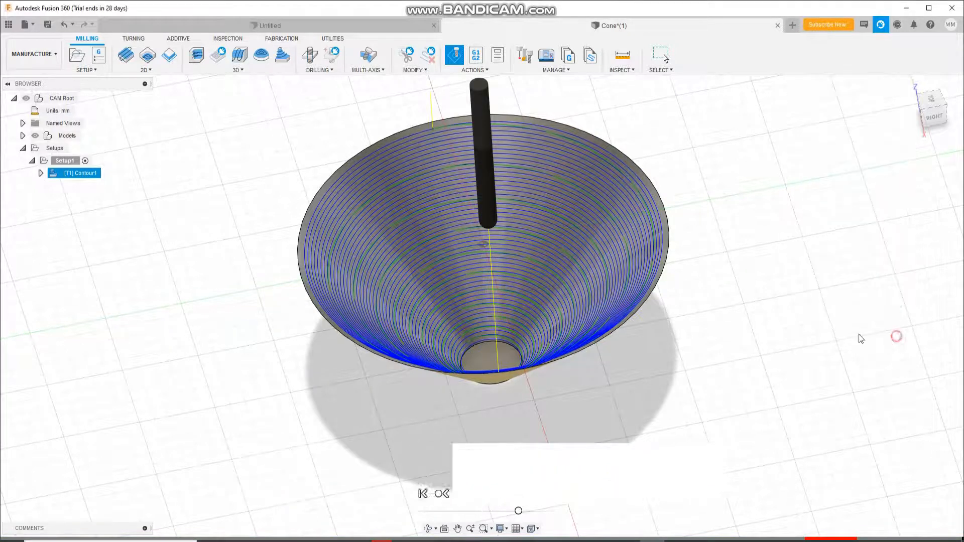
Step: Edit the contour operation's passes to set the cutting direction to Both ways and regenerate the toolpath
right_click(113, 174)
click(128, 186)
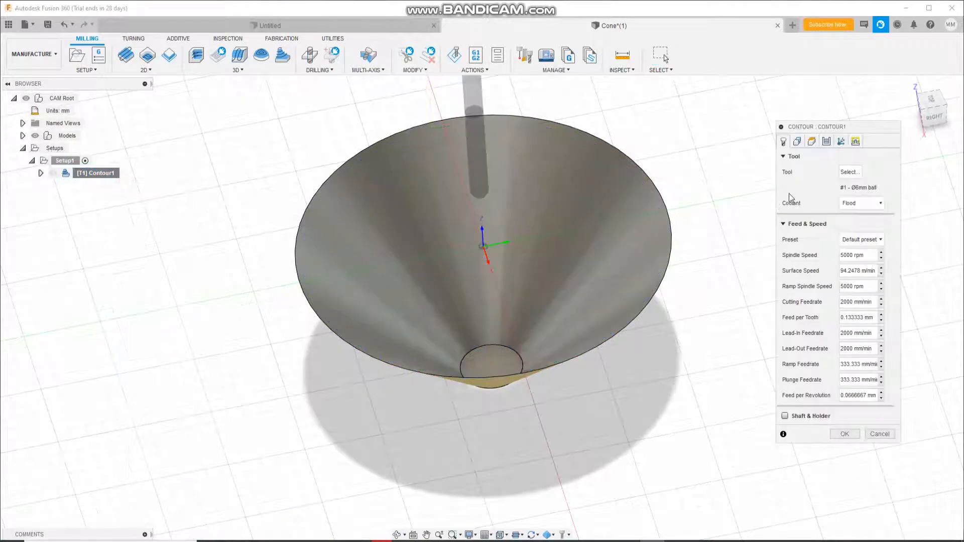
click(831, 143)
click(876, 250)
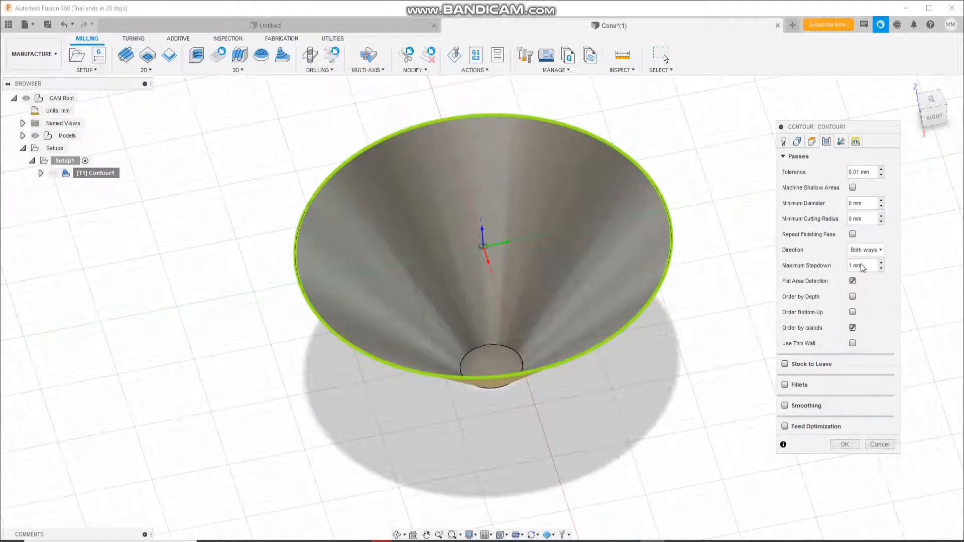
mouse_move(859, 253)
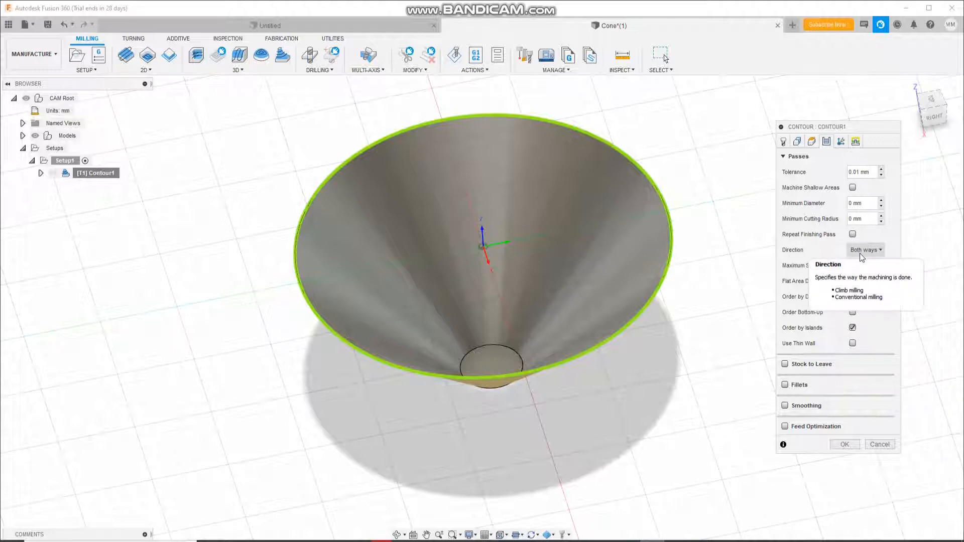
click(860, 250)
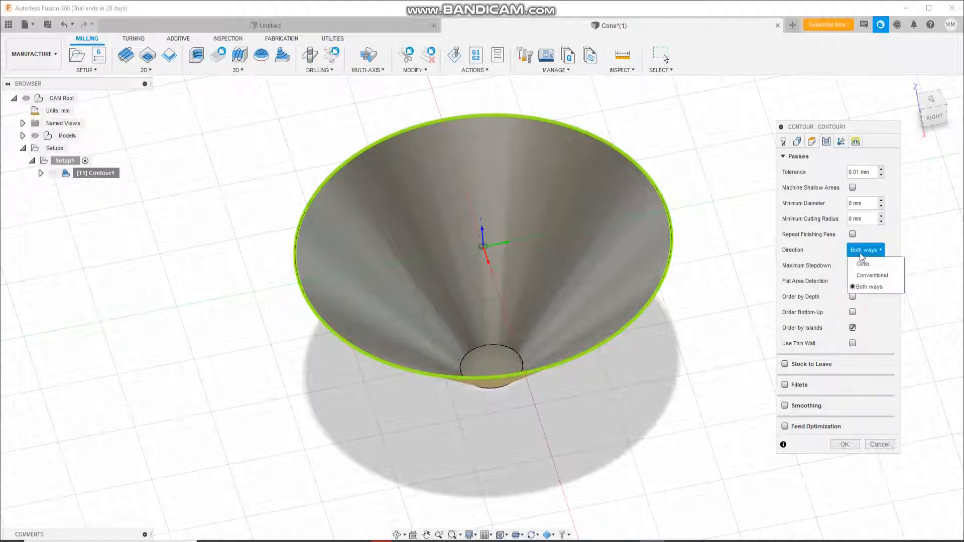
click(860, 264)
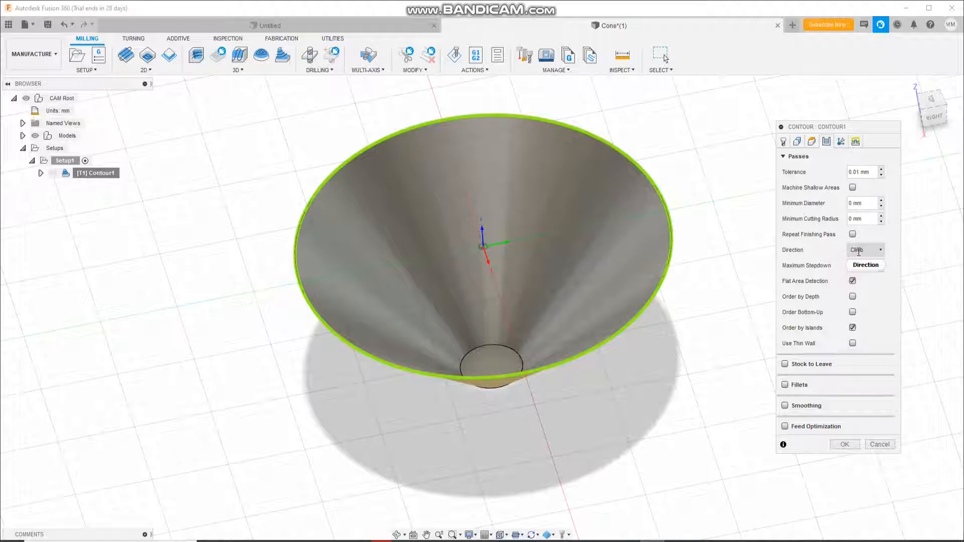
click(858, 251)
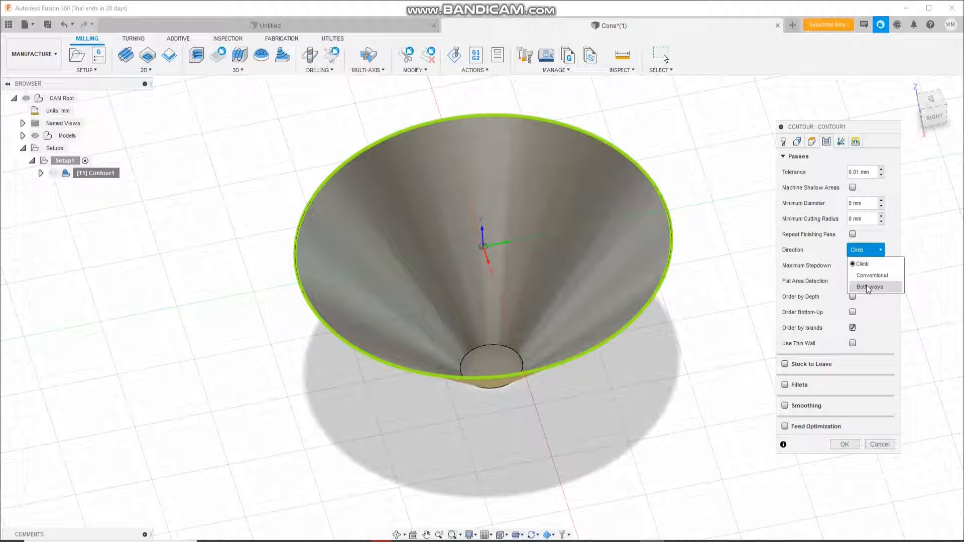
click(866, 284)
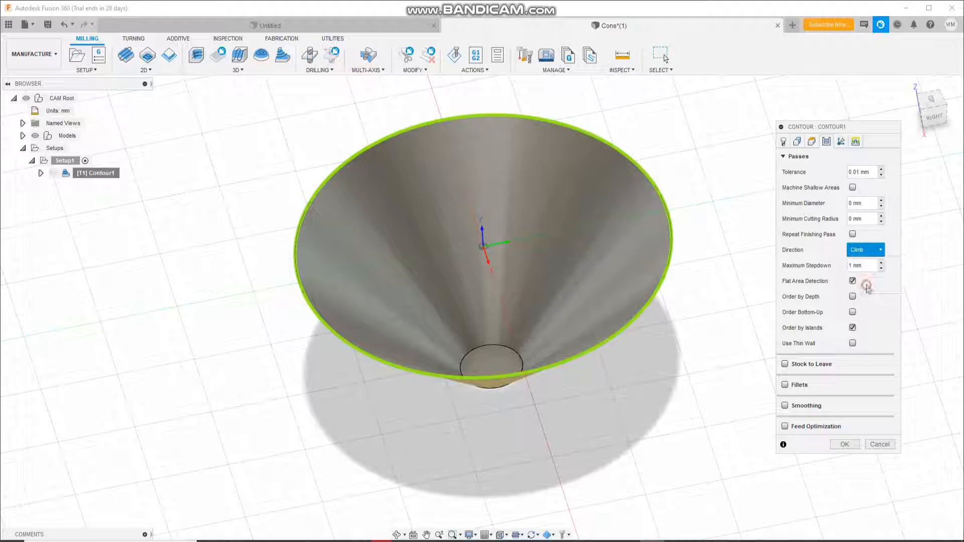
click(843, 445)
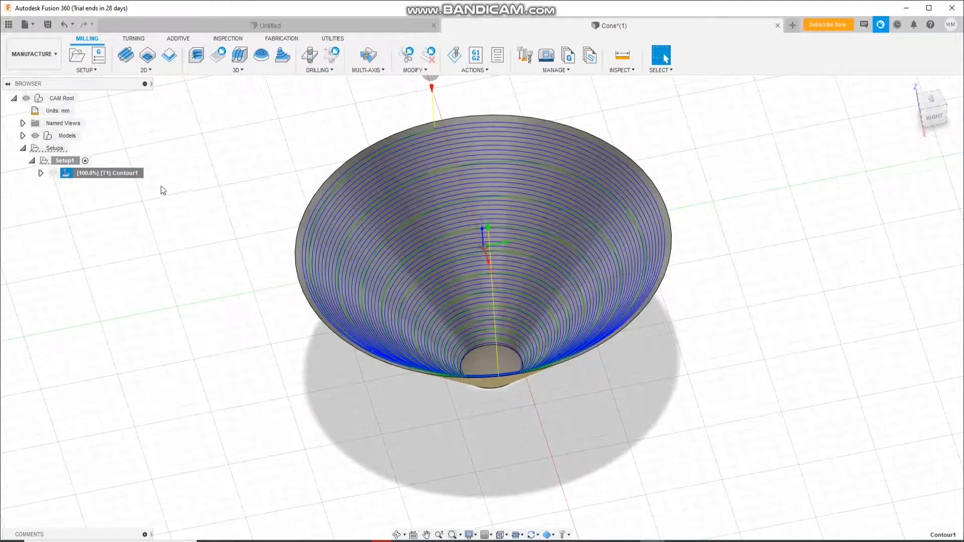
Step: Play the simulation of the both-ways contour passes to examine the alternating tool motion, and close it
click(454, 55)
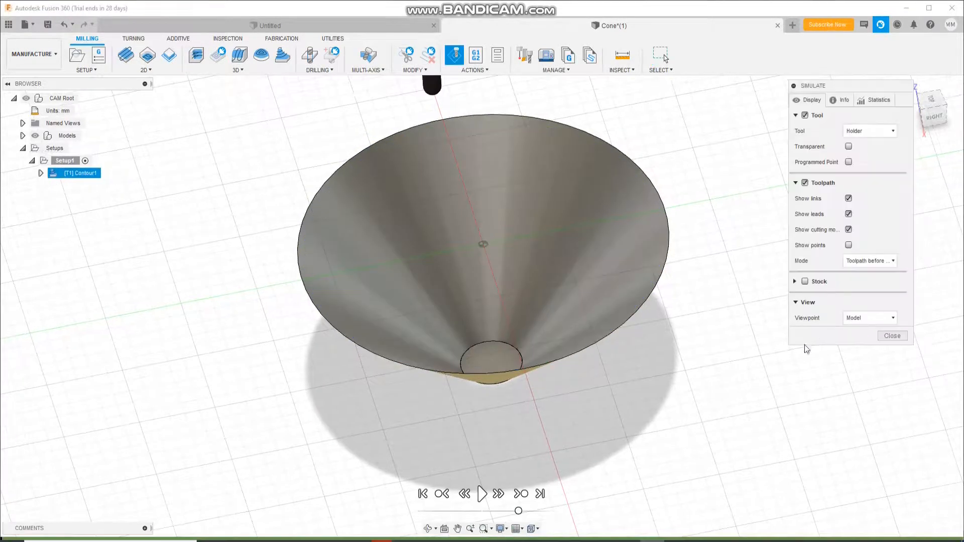
click(492, 488)
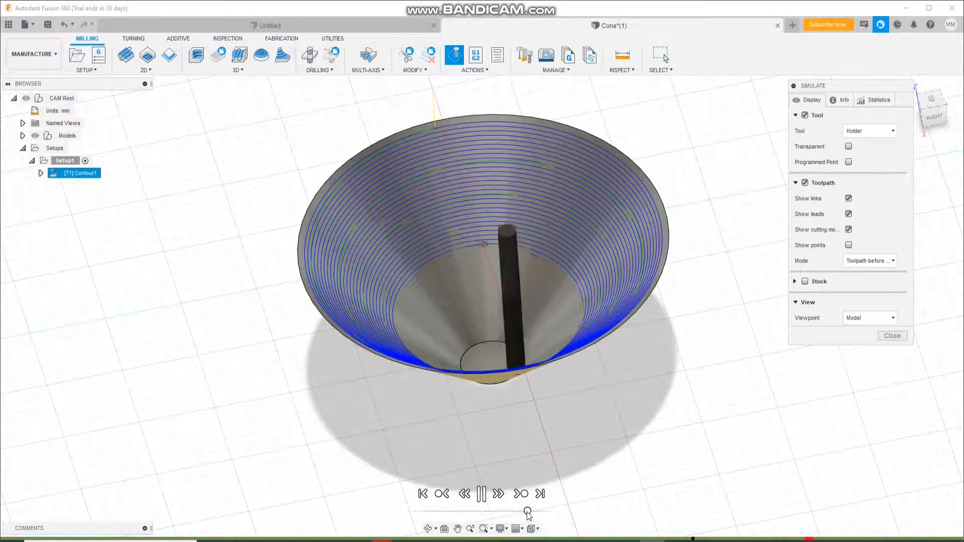
click(885, 337)
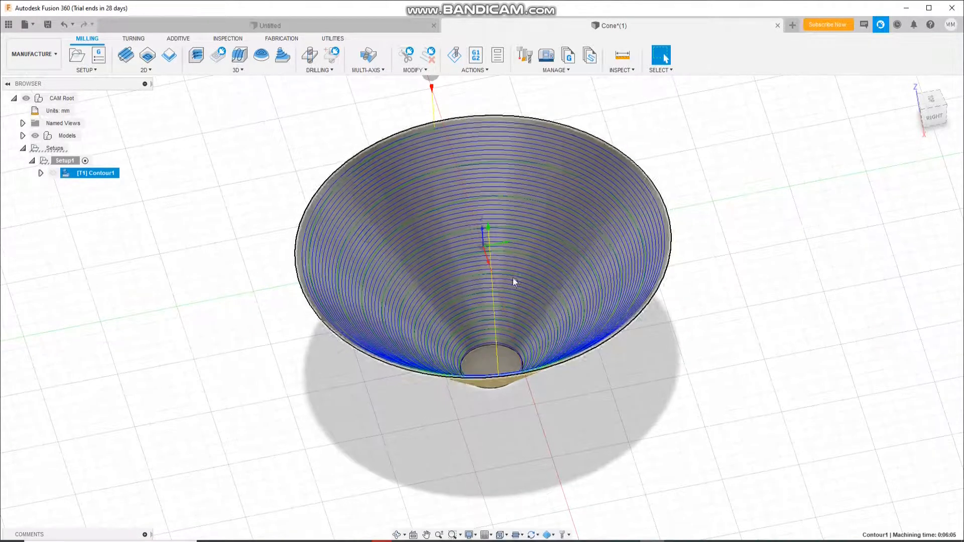
Step: Edit the contour operation's passes to use a single cutting direction instead of both ways and regenerate the toolpath
right_click(107, 179)
click(120, 181)
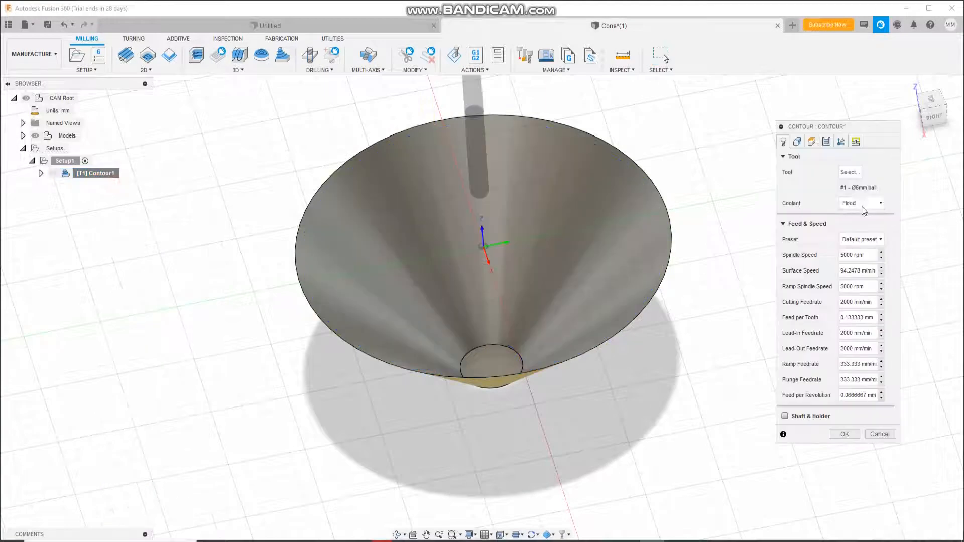
click(829, 143)
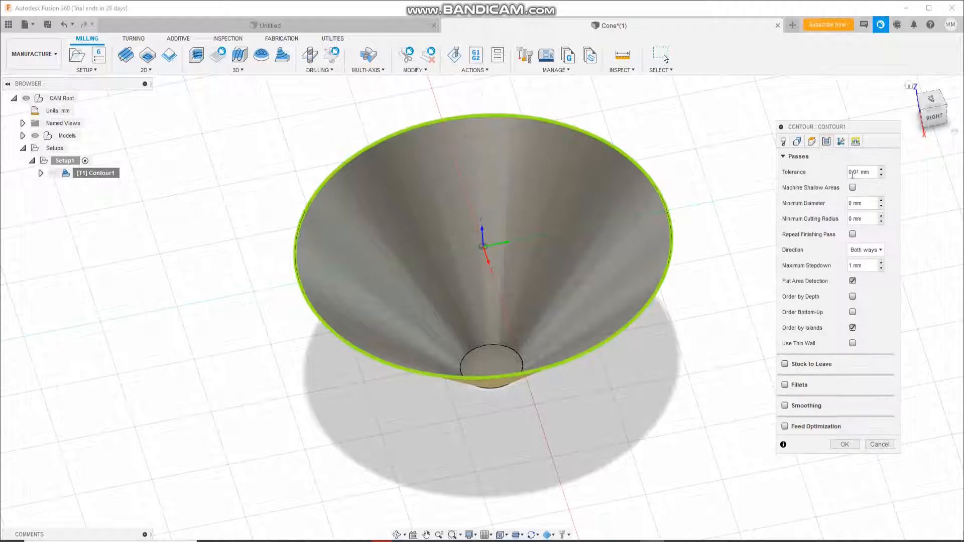
click(858, 251)
click(863, 269)
click(844, 444)
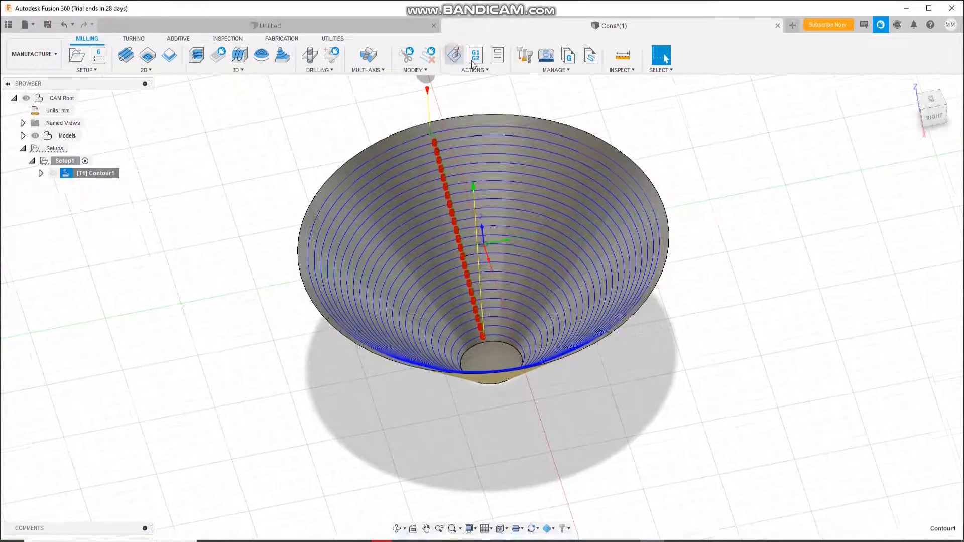
Step: Simulate the single-direction contour toolpath to examine how the tool moves between levels, and close the simulation
click(454, 55)
click(482, 494)
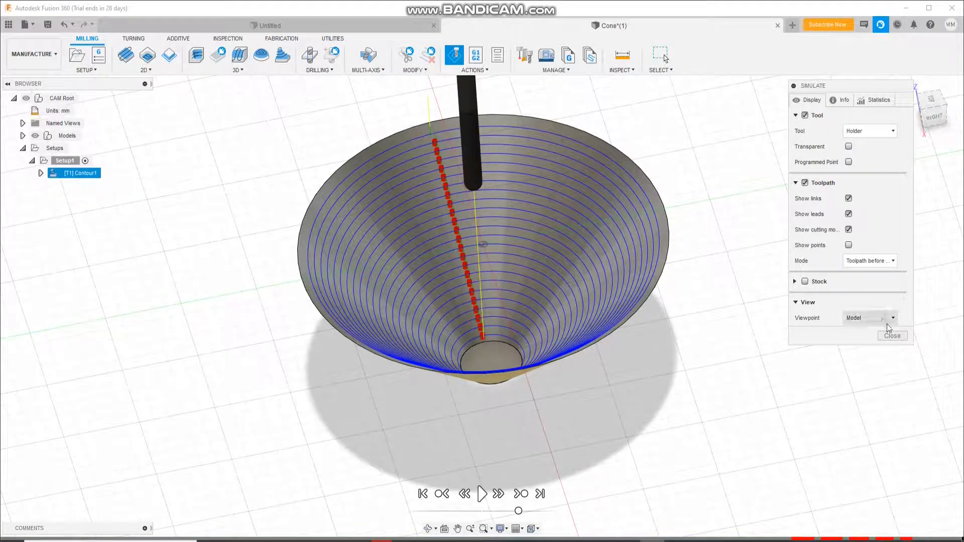
click(892, 336)
Step: Edit the contour passes to use the Conventional direction with a maximum stepdown of 0.2 mm, and regenerate the toolpath
right_click(105, 176)
click(121, 182)
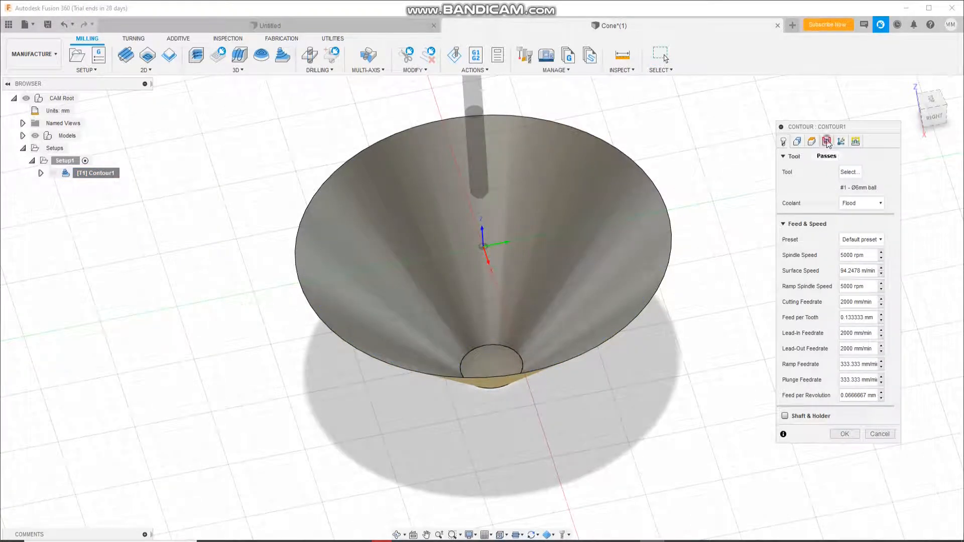
click(827, 142)
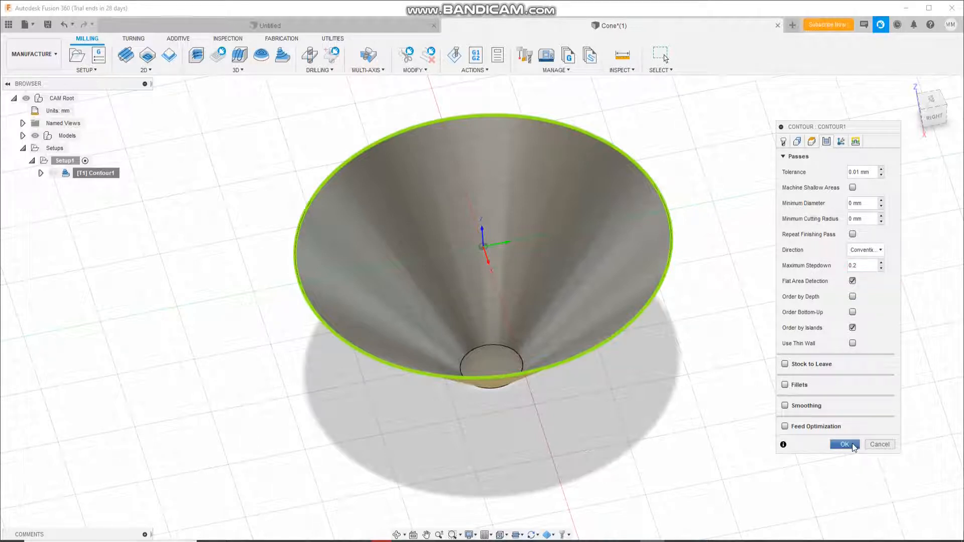
click(854, 445)
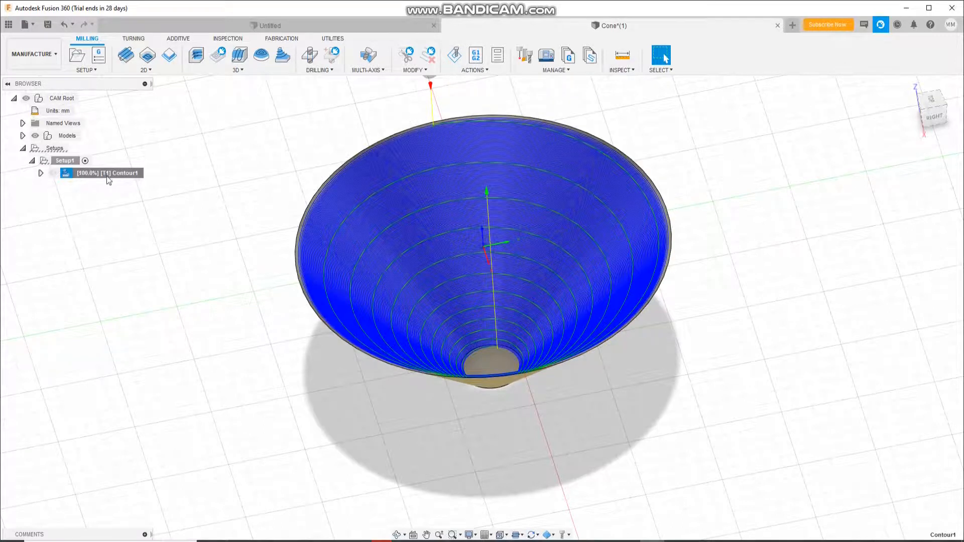
Step: Play the simulation of the 0.2 mm stepdown contour passes down the cone, and close it
click(453, 56)
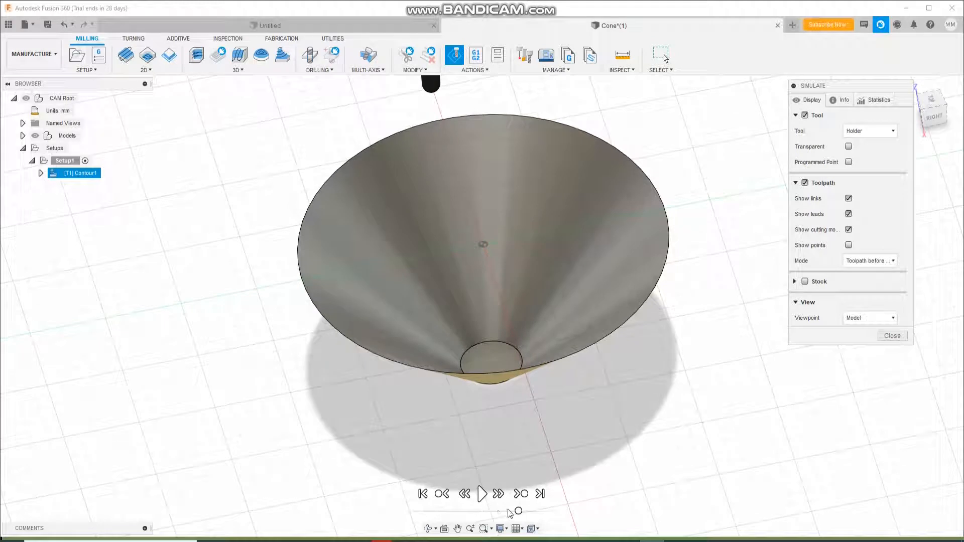
click(481, 494)
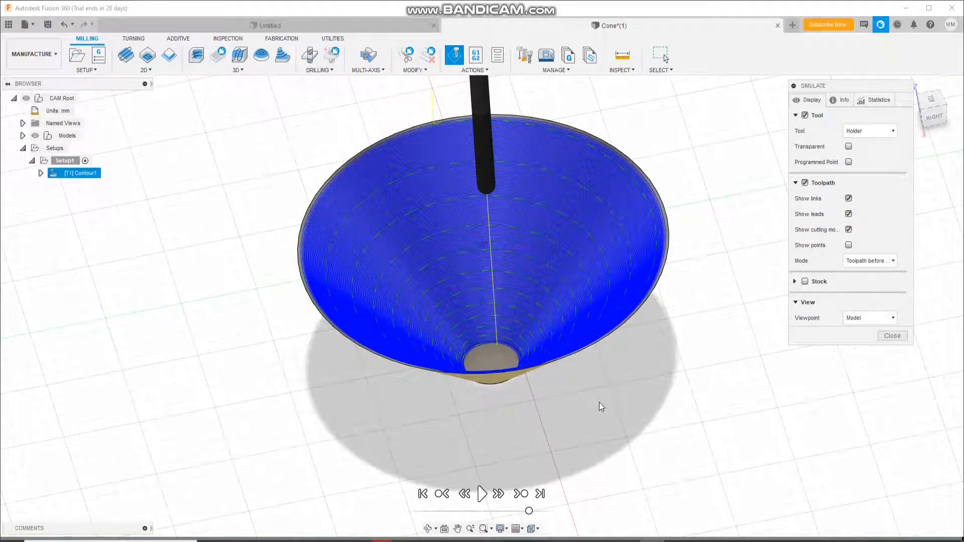
click(901, 335)
Step: Set the contour operation's Avoid/Touch Surface Clearance to 0.001 mm, regenerate the toolpath and inspect the passes near the bottom face
right_click(85, 174)
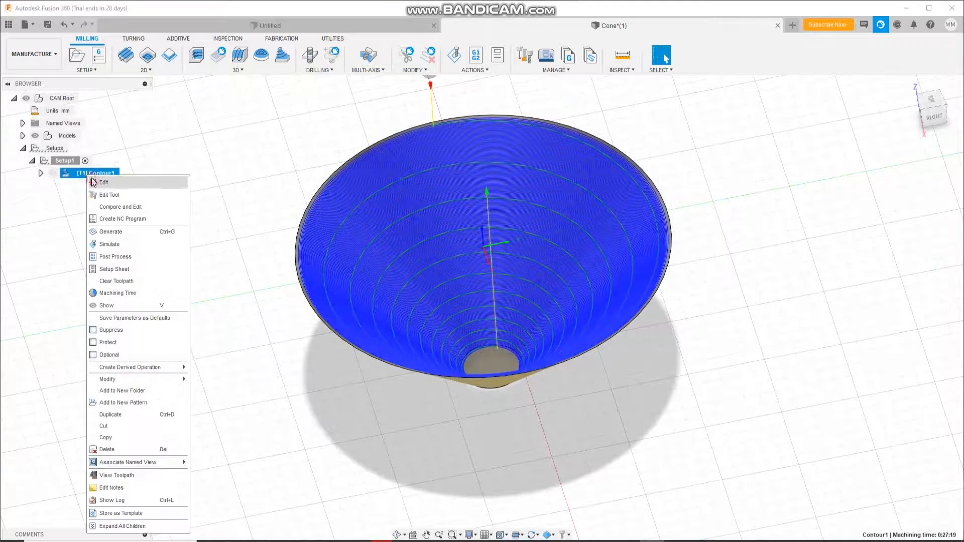
click(103, 182)
click(797, 141)
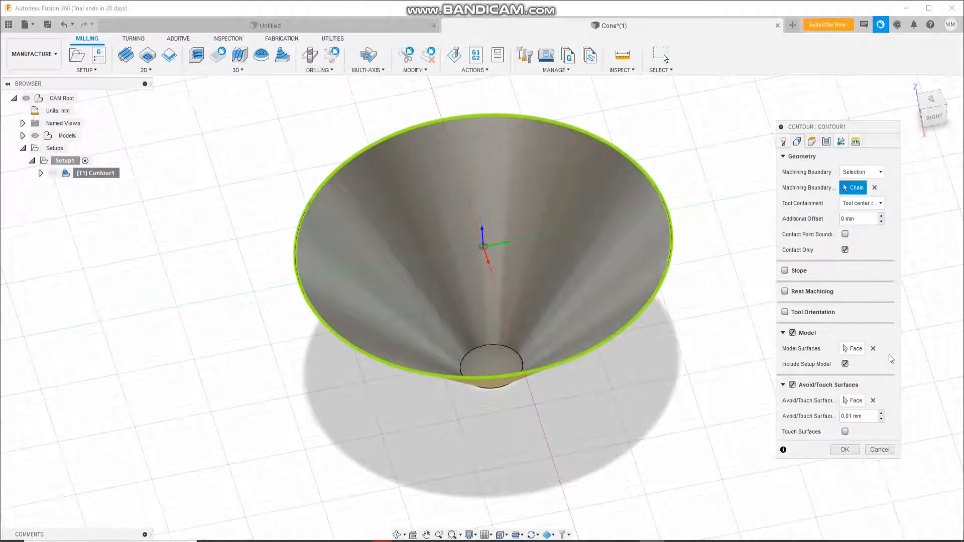
click(850, 416)
click(845, 449)
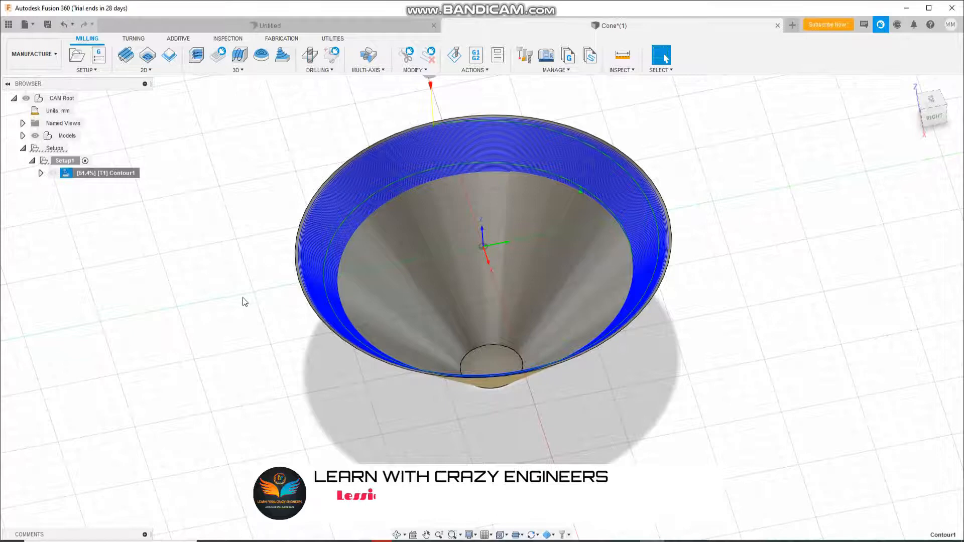
scroll(453, 376, up, 8)
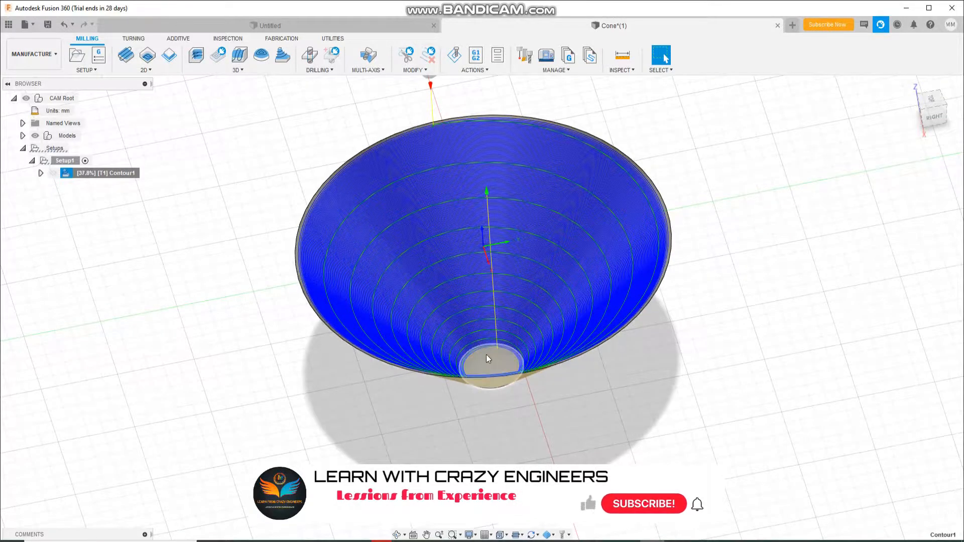
scroll(479, 411, down, 10)
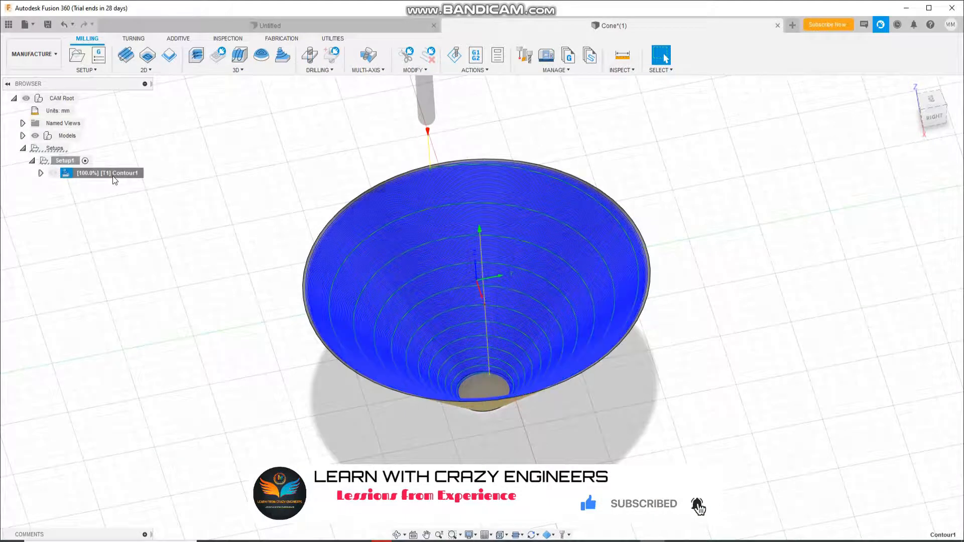
Step: Set the contour operation's Avoid/Touch Surface Clearance to 0.000001 mm, enable Touch Surfaces and regenerate the toolpath
right_click(114, 175)
click(121, 184)
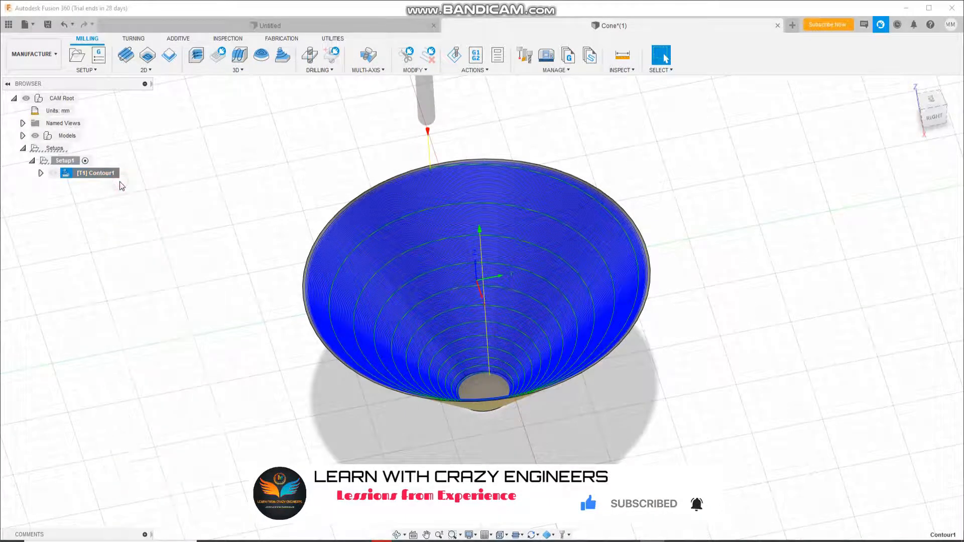
click(801, 142)
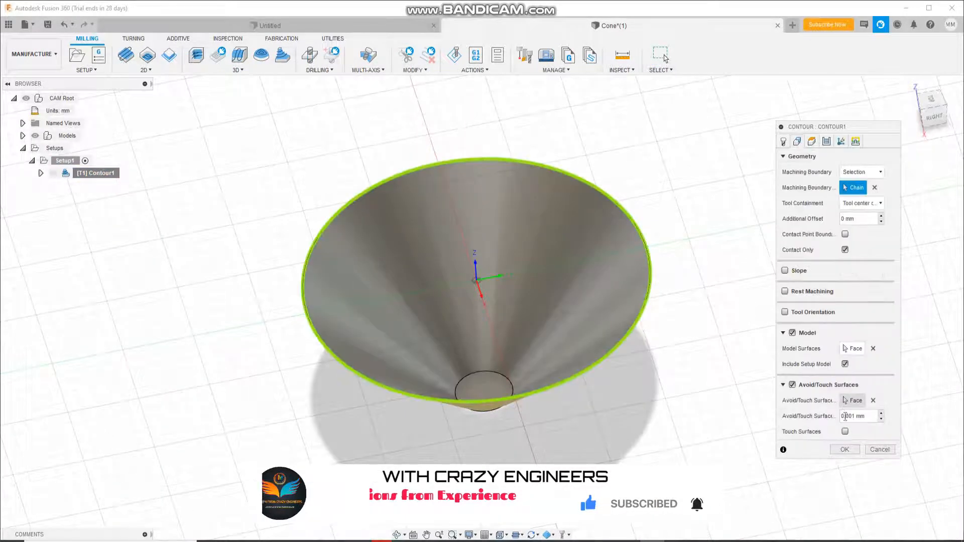
click(880, 413)
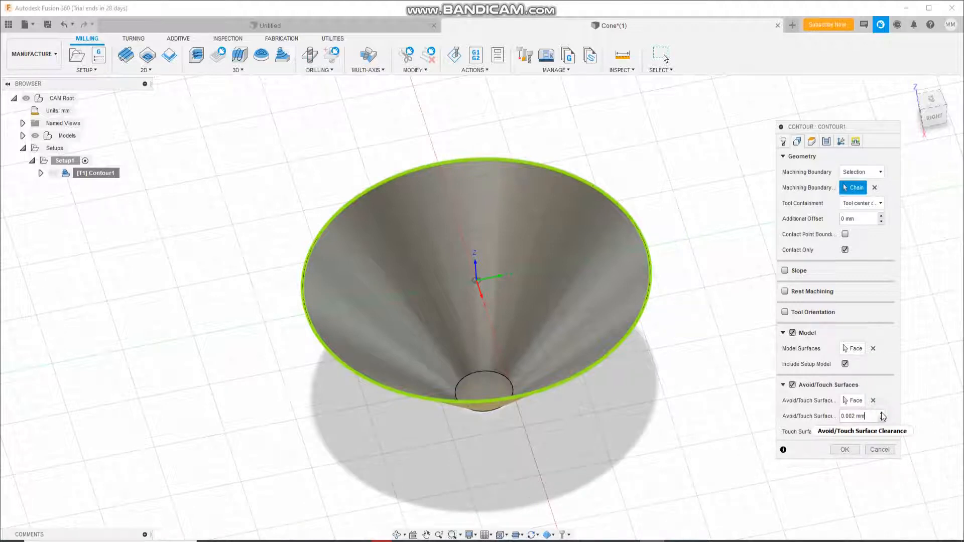
click(881, 418)
click(881, 418)
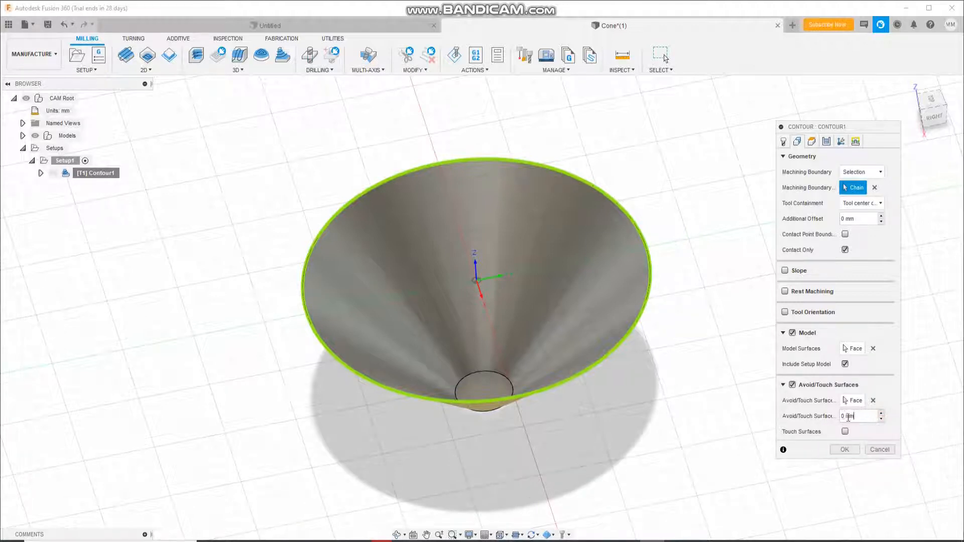
mouse_move(848, 432)
key(BackSpace)
key(BackSpace)
text(0.000001)
click(845, 432)
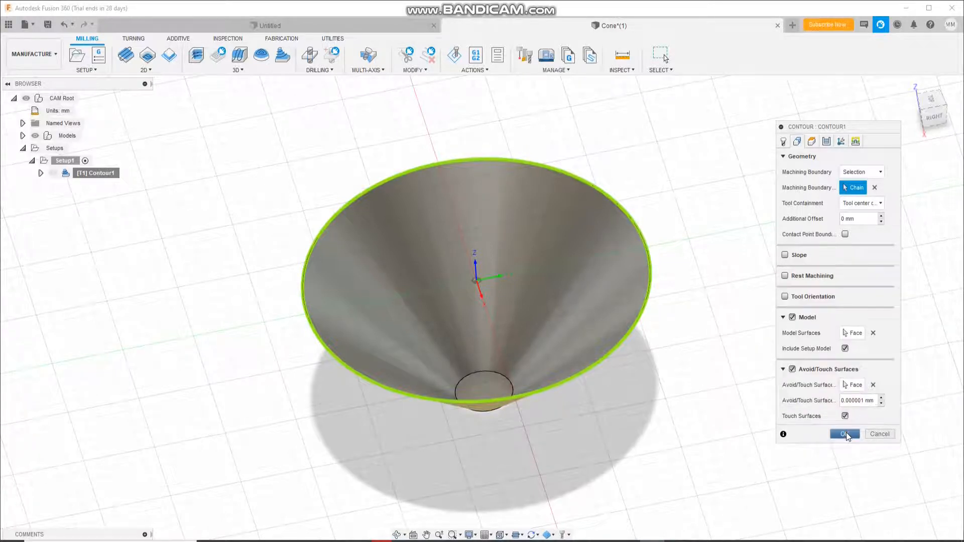
click(845, 432)
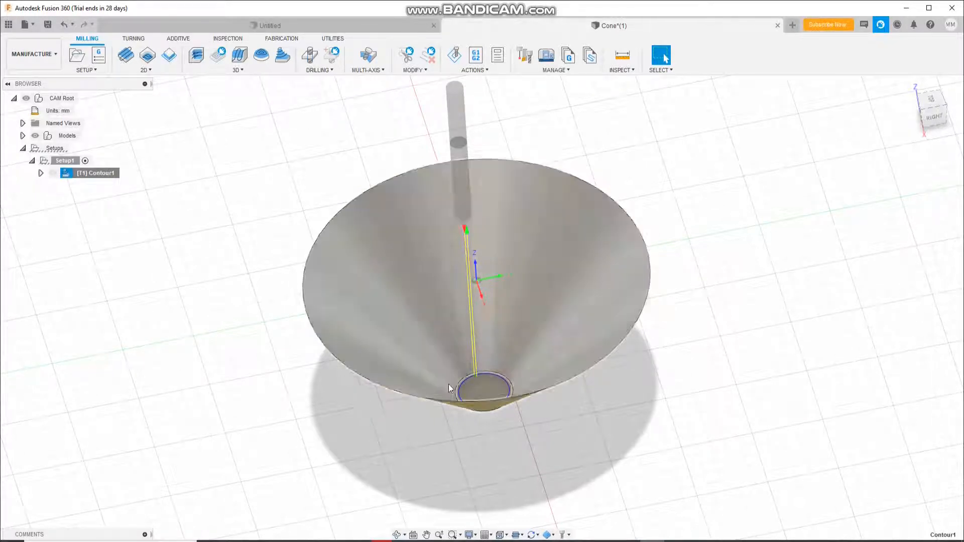
Step: Disable Touch Surfaces in the contour operation's geometry, regenerate the toolpath and open its simulation
right_click(107, 173)
click(119, 180)
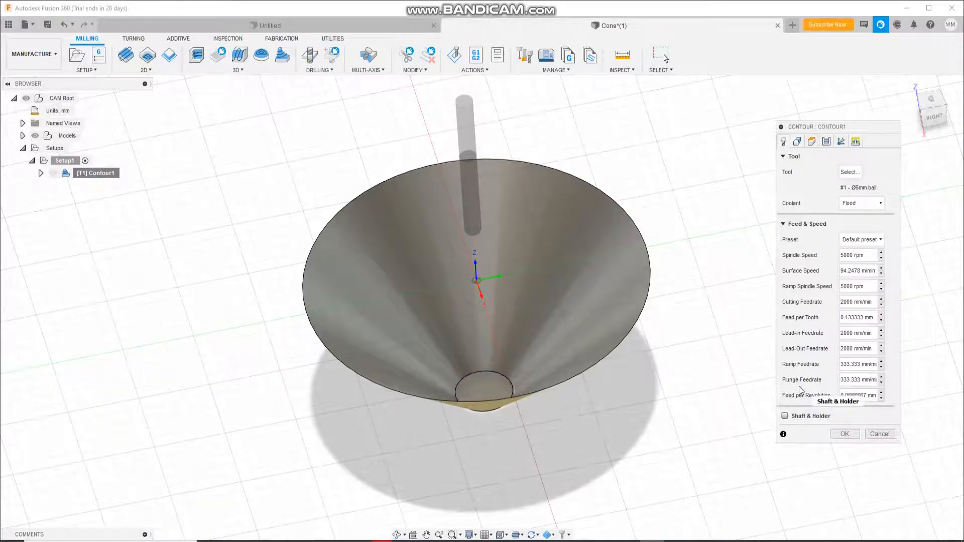
click(797, 142)
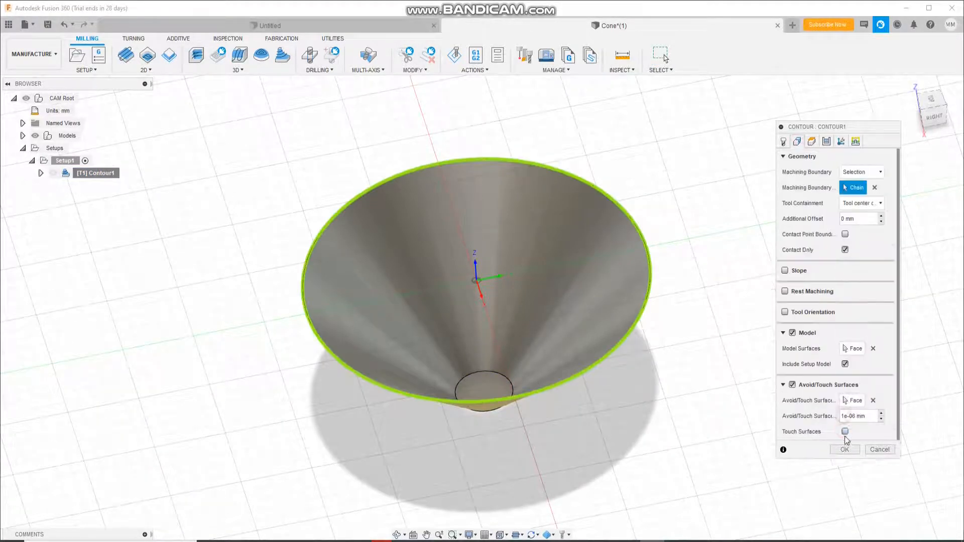
click(845, 448)
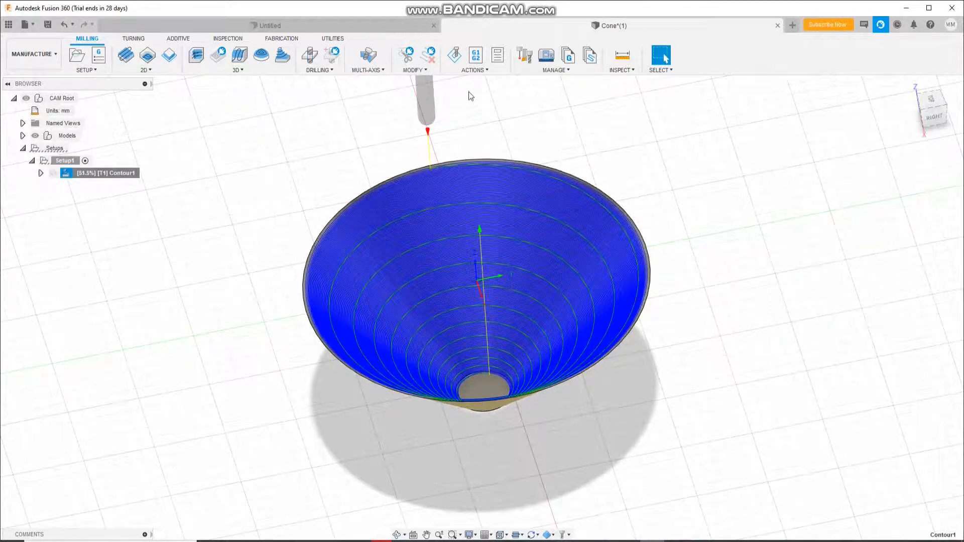
click(455, 63)
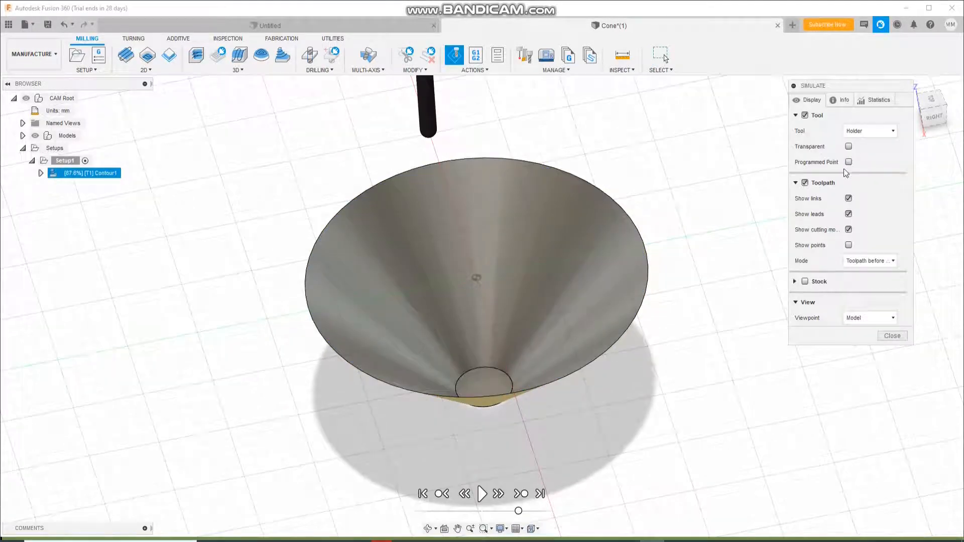
Step: Play the contour toolpath simulation down the cone's inner surface, rewind it and replay it
click(483, 493)
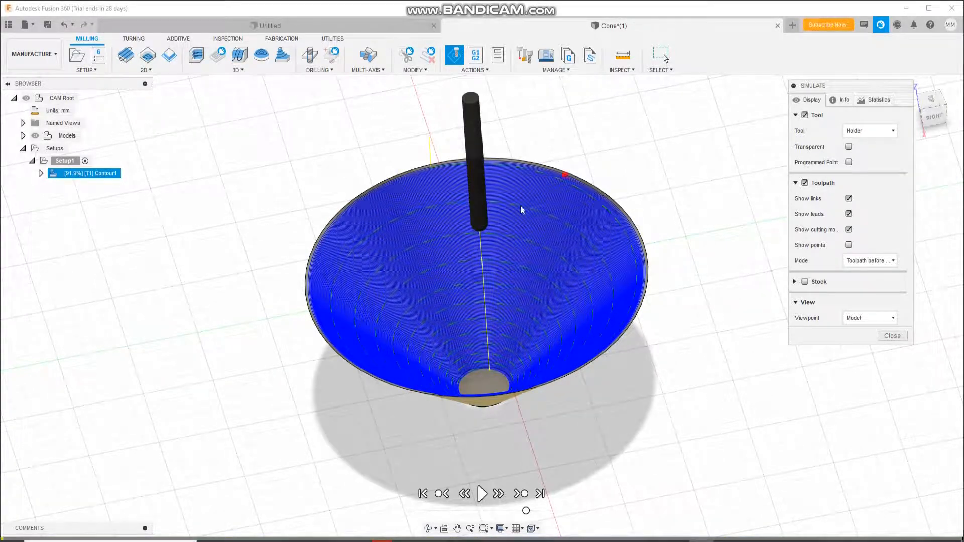
click(456, 497)
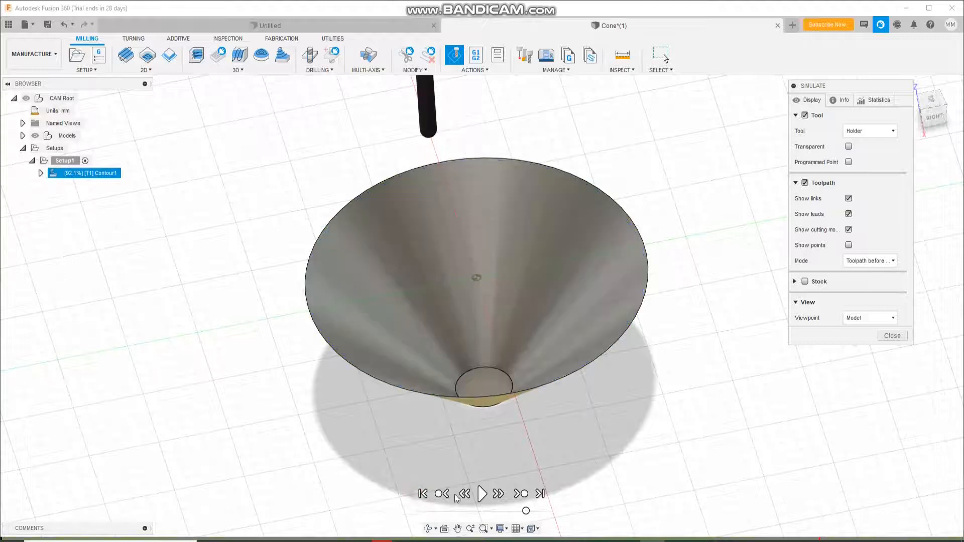
click(482, 493)
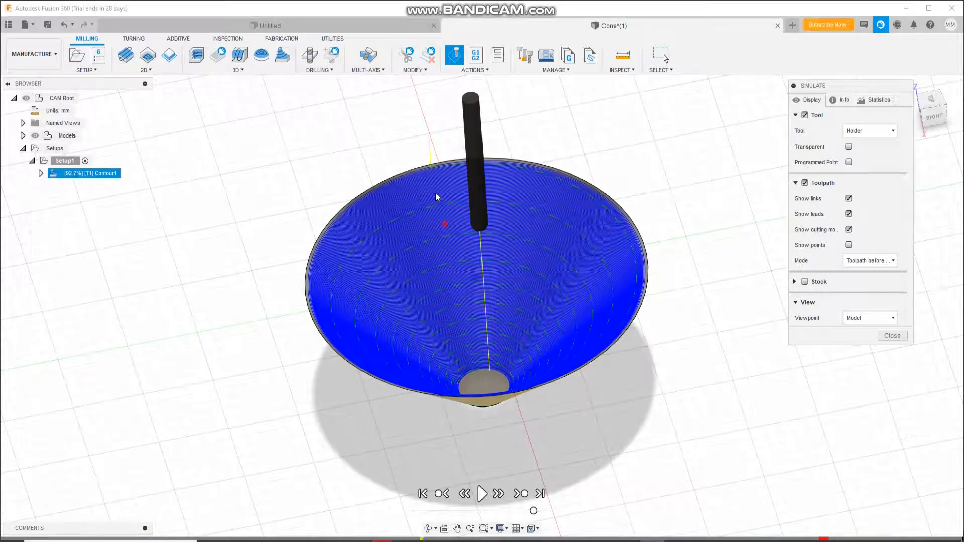
Step: Post process the contour operation with program name 1003 and the Acramatic post, outputting the .nc file to the Toolpath folder
click(475, 55)
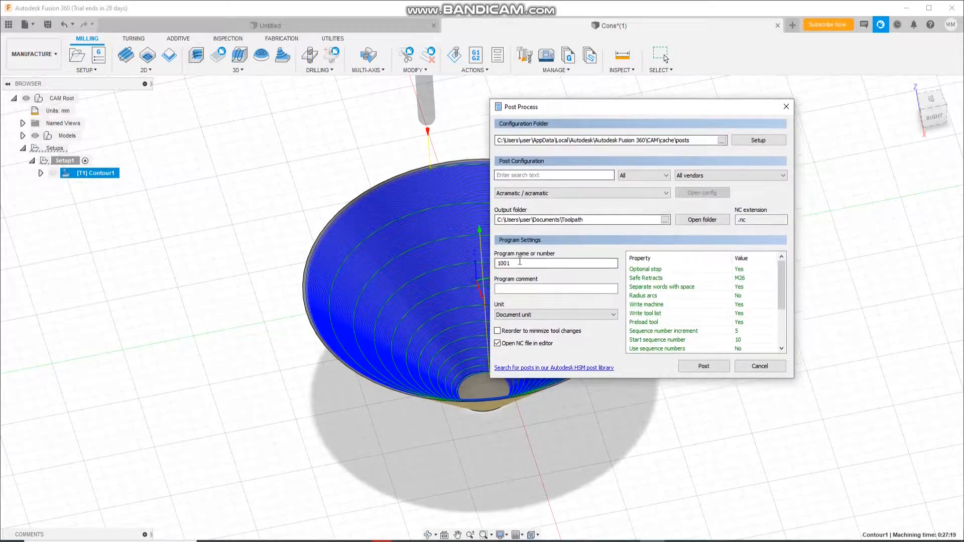
drag(520, 263, 469, 263)
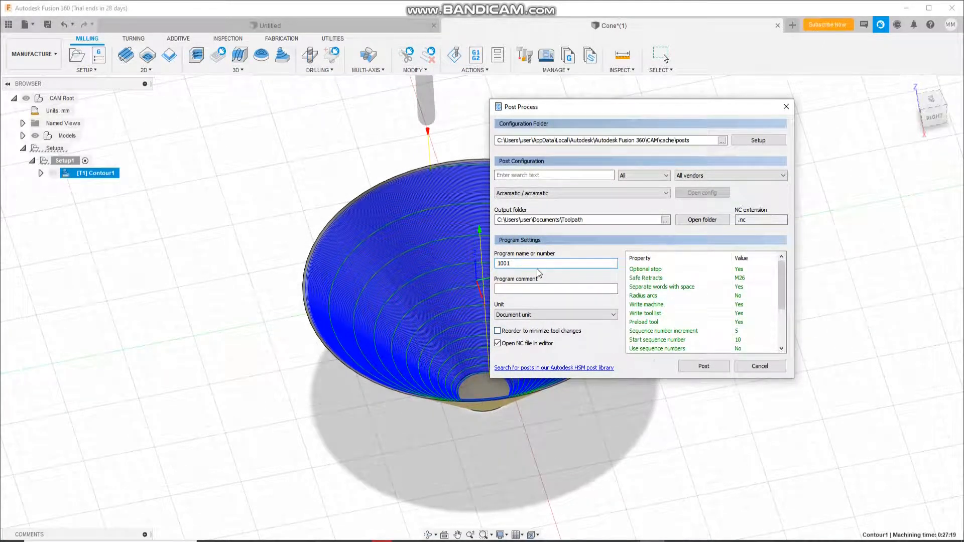
key(BackSpace)
text(3)
click(702, 367)
click(404, 279)
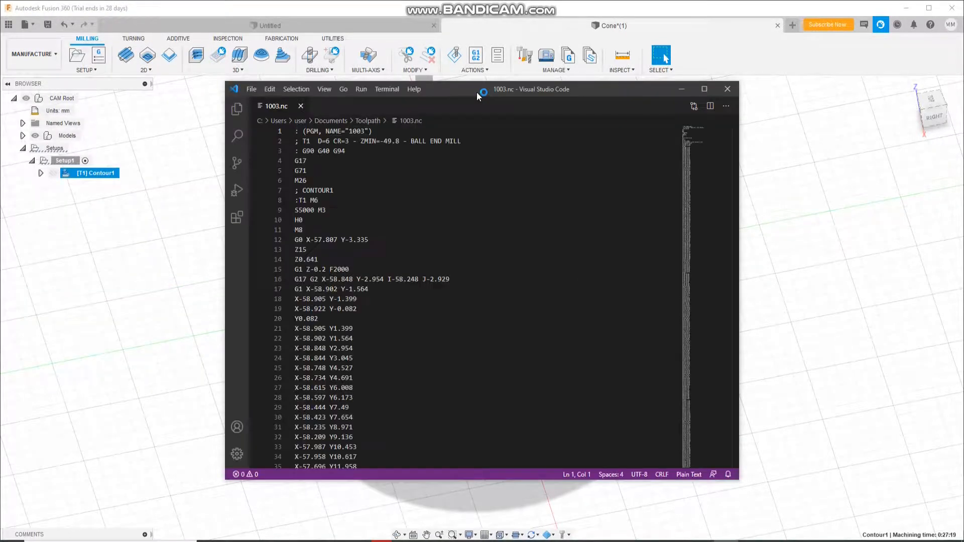
Step: In the 1003.nc file in Visual Studio Code, annotate S5000 with "(spindle speed)" and F2000 with "(feed rate)"
drag(456, 86, 466, 24)
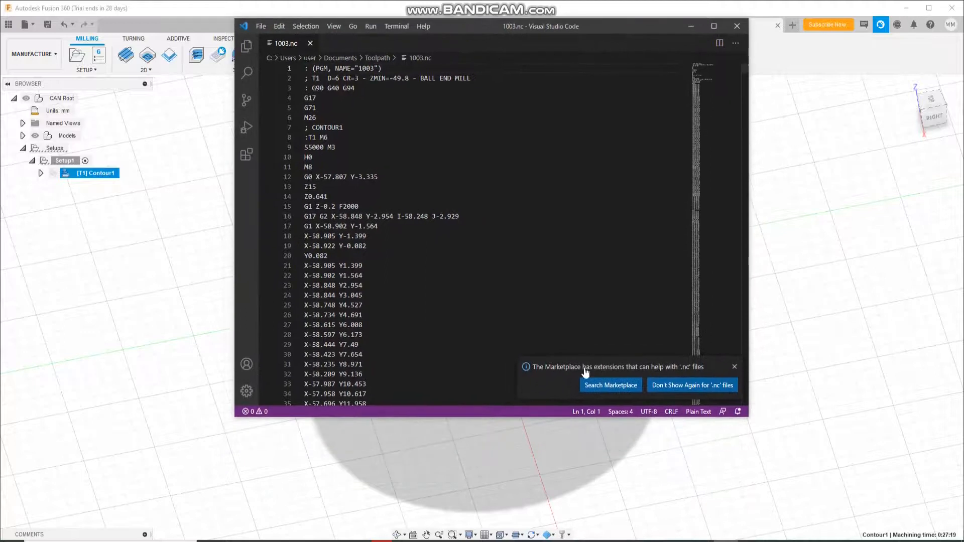
click(734, 367)
drag(536, 415, 537, 499)
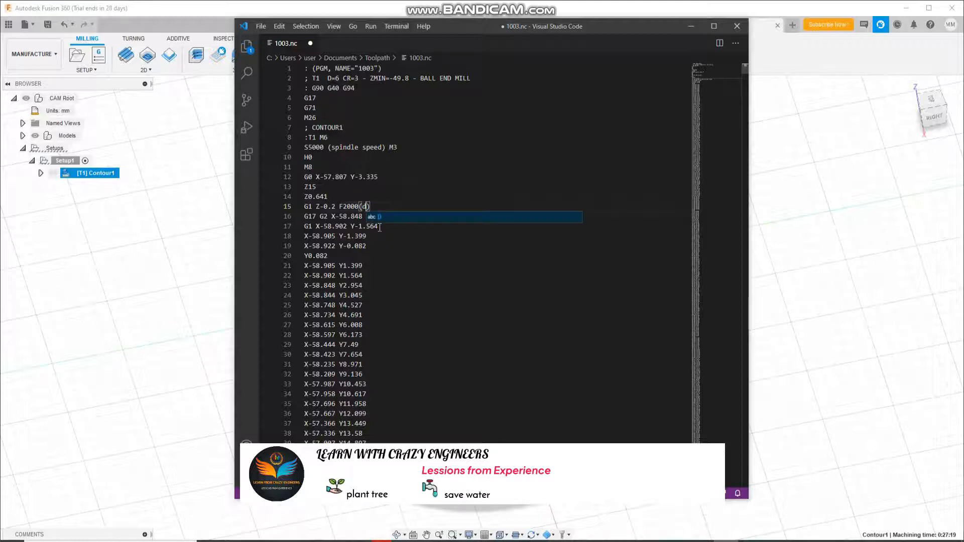
key(BackSpace)
text(feed ra)
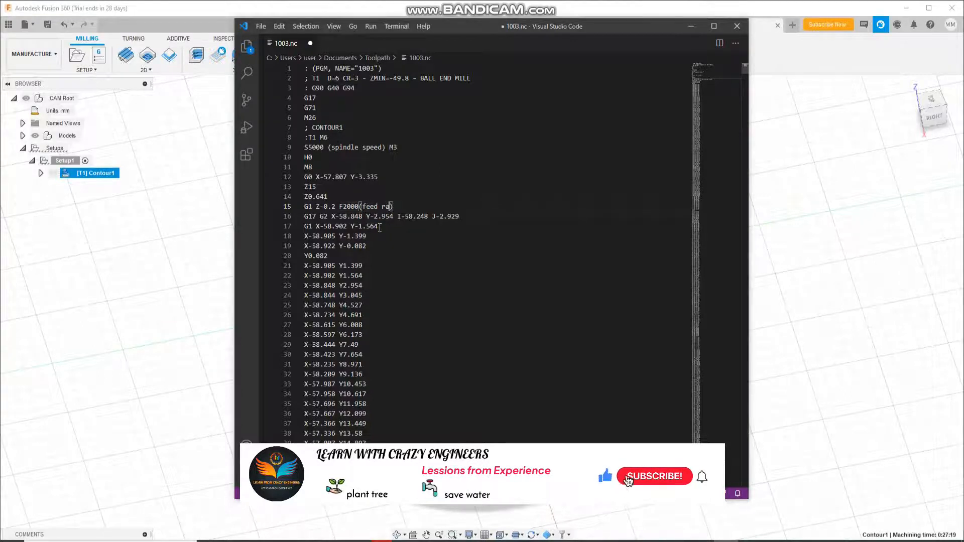
key(BackSpace)
key(BackSpace)
text(te)
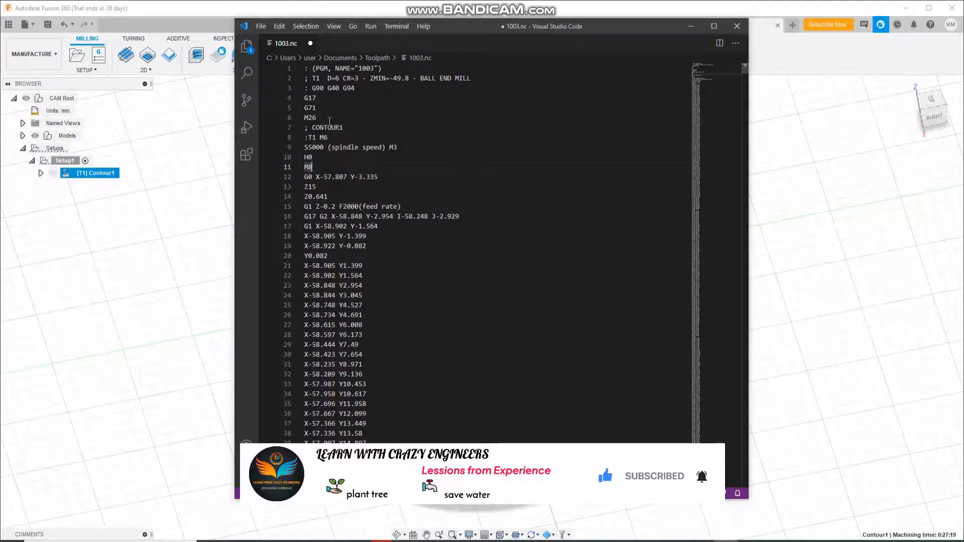
Step: In the header comment on line 2, annotate D=6 with "(tool size)" and ZMIN=-49.8 with "(maximum forming distance)"
click(334, 136)
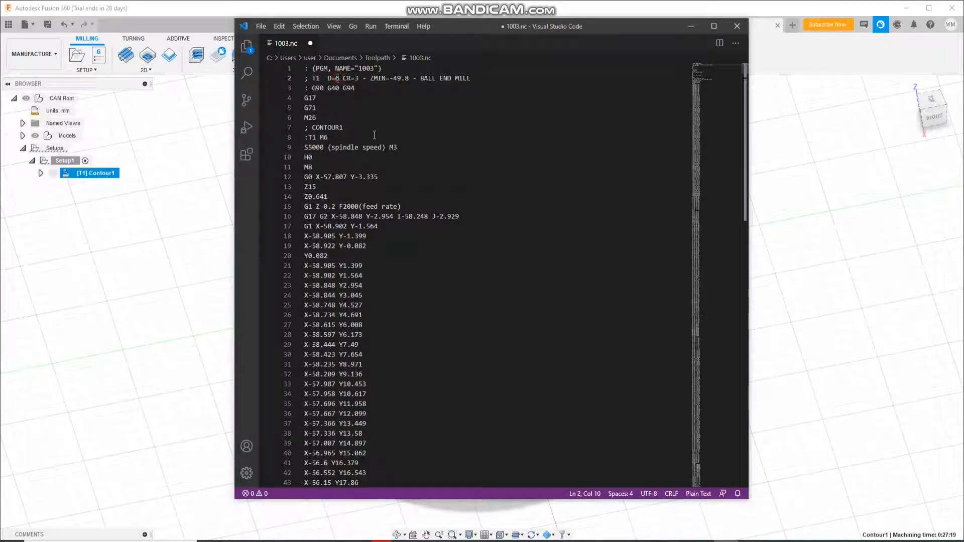
text((tool size)
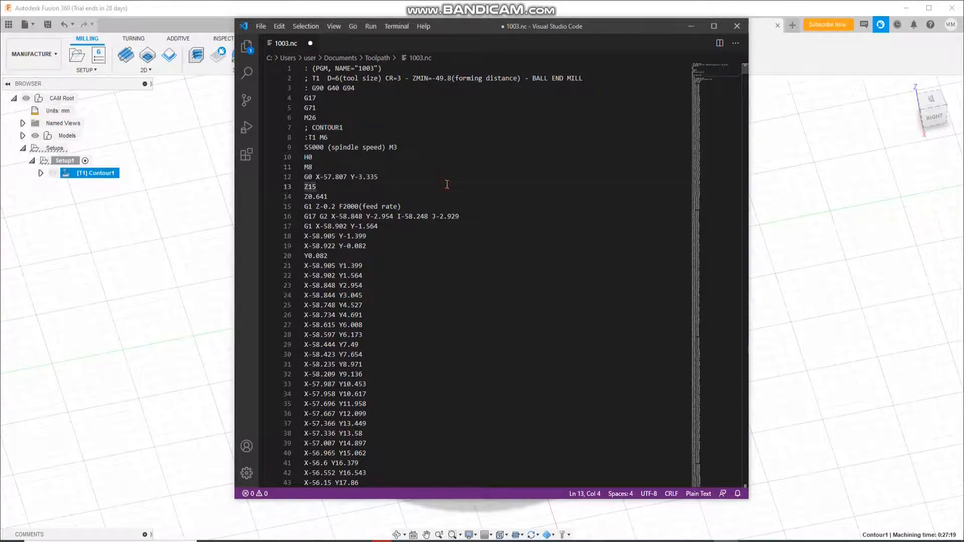
scroll(447, 184, down, 1)
scroll(446, 184, down, 3)
scroll(447, 183, down, 8)
scroll(442, 190, up, 8)
scroll(442, 189, up, 4)
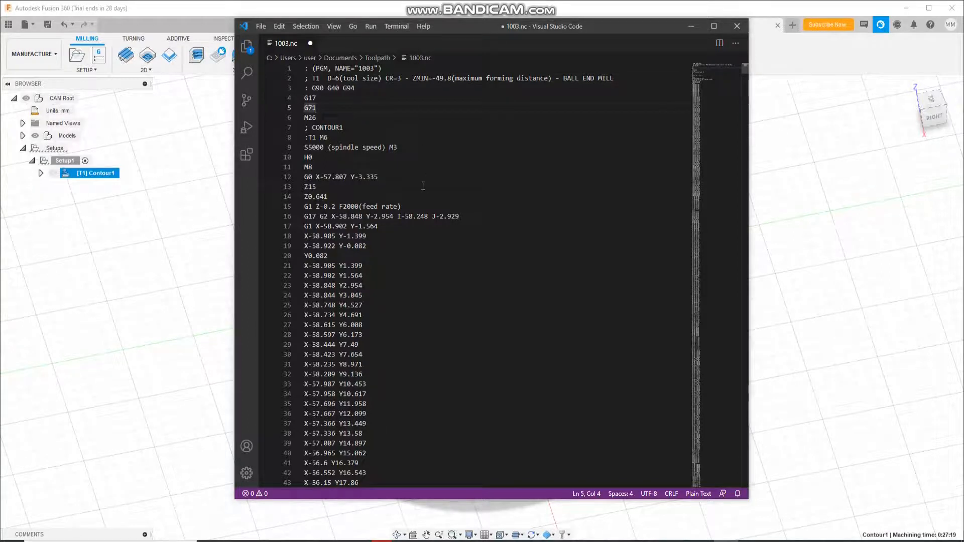
Step: Switch back to Fusion 360 and play the contour toolpath simulation at a faster speed
click(691, 27)
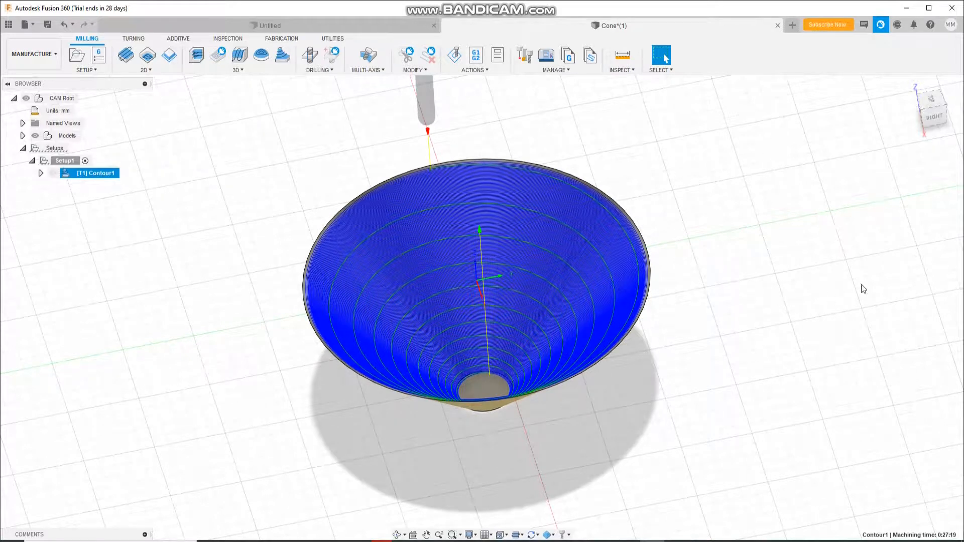
click(455, 55)
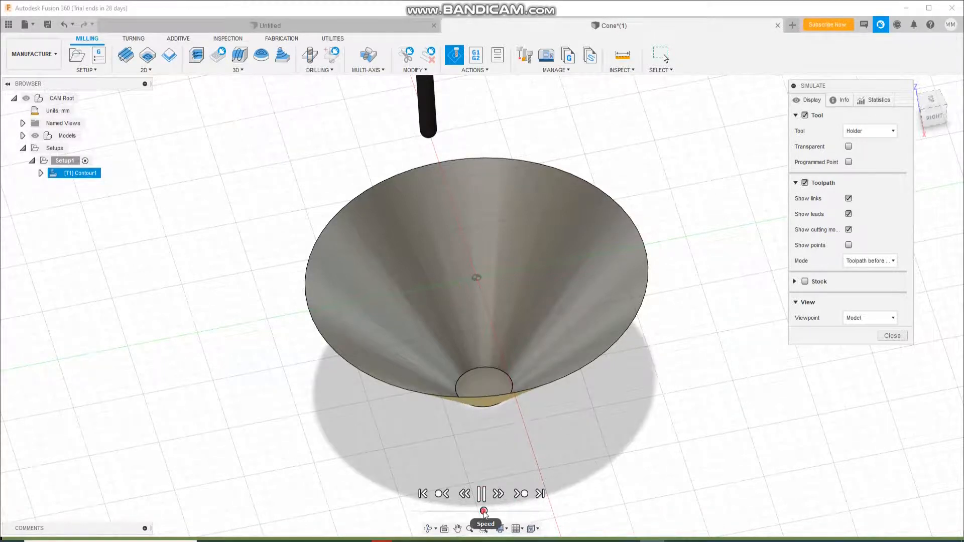
drag(513, 511, 519, 511)
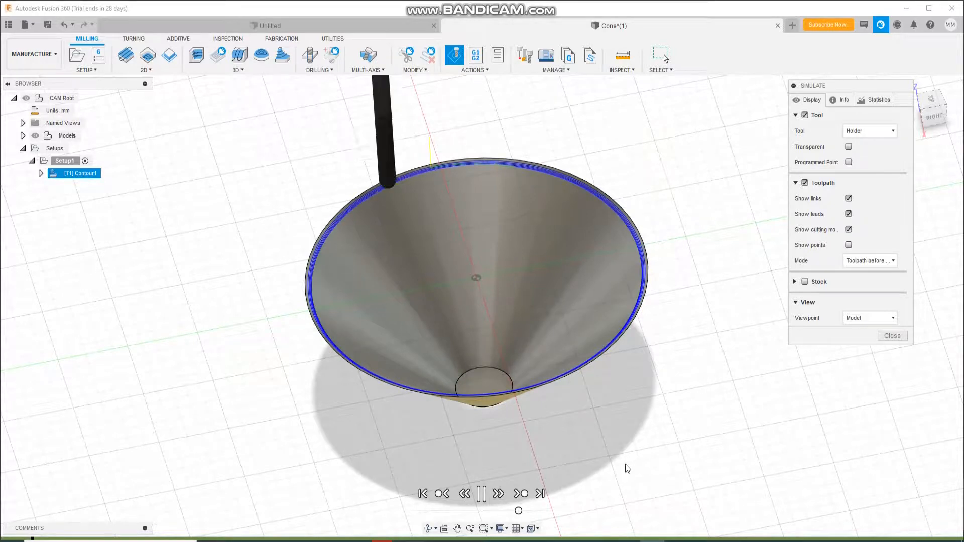